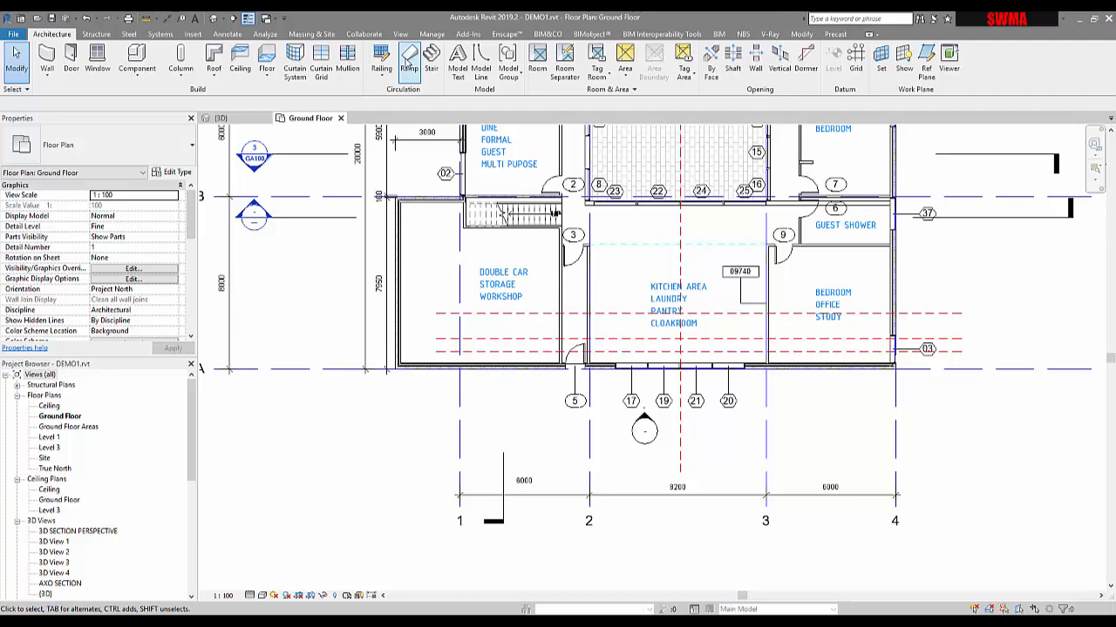
pyautogui.click(407, 57)
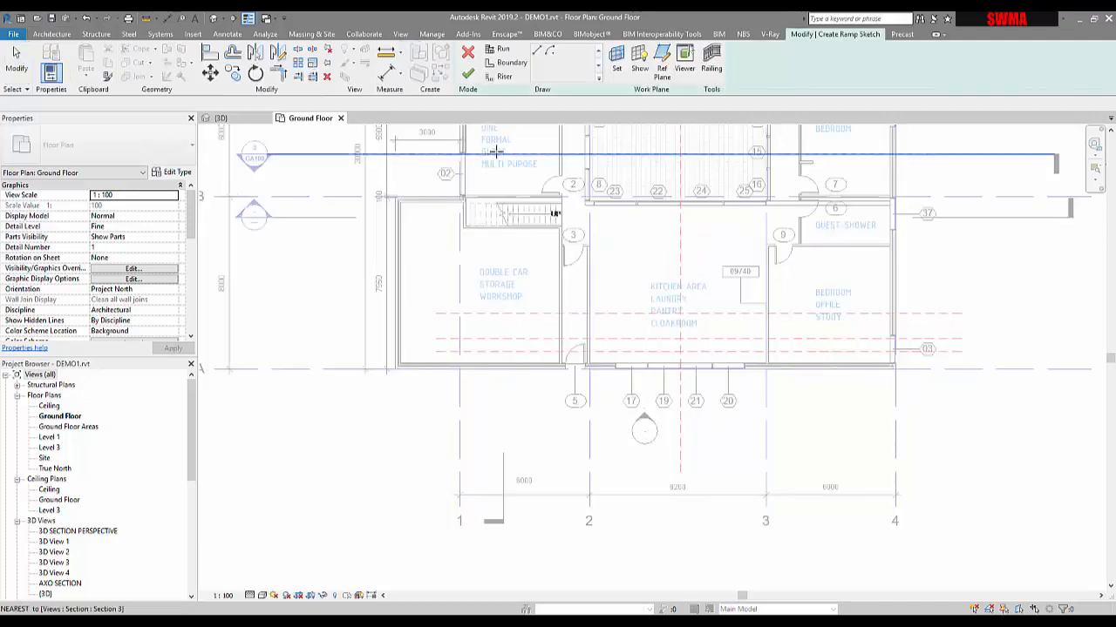
pyautogui.click(468, 36)
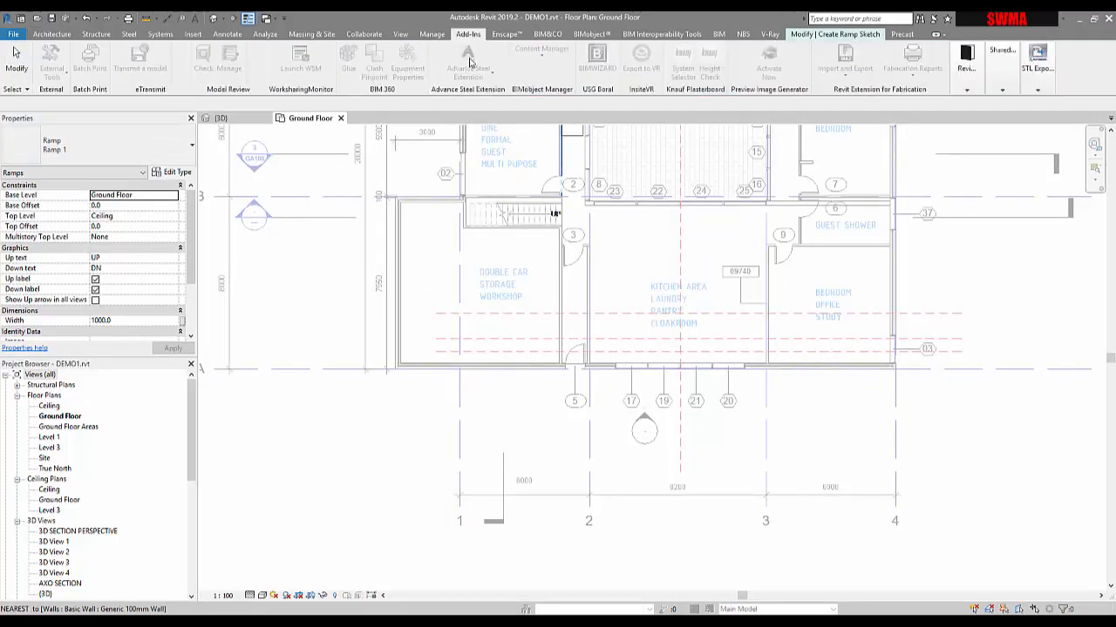
pyautogui.press('Escape')
pyautogui.click(466, 51)
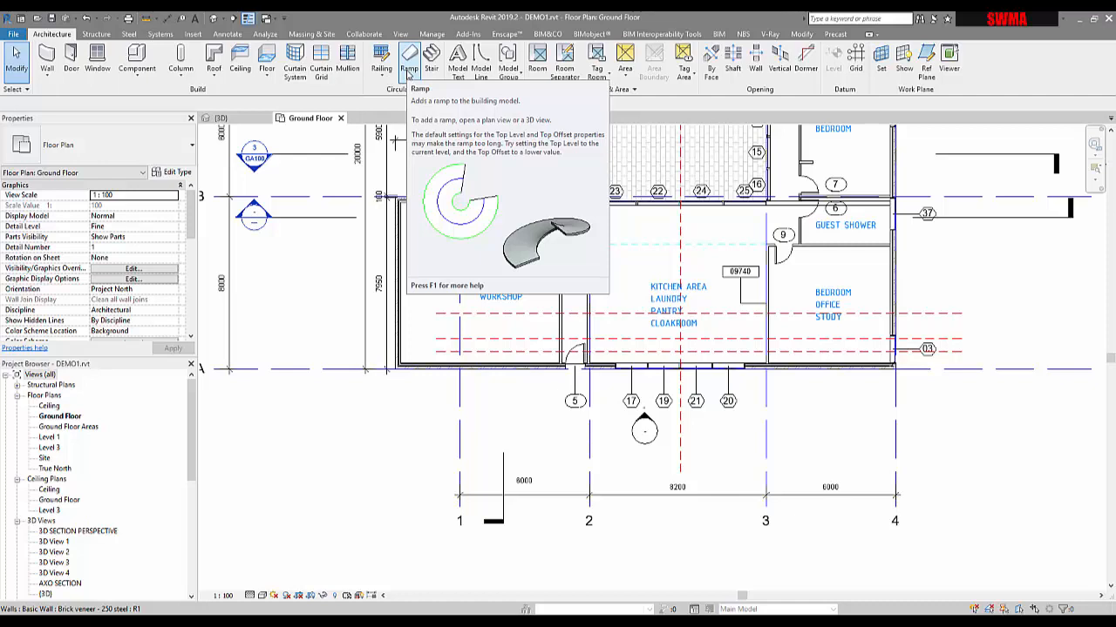
# Open the South elevation view from its elevation marker below the ground floor plan
pyautogui.scroll(-4, 510, 325)
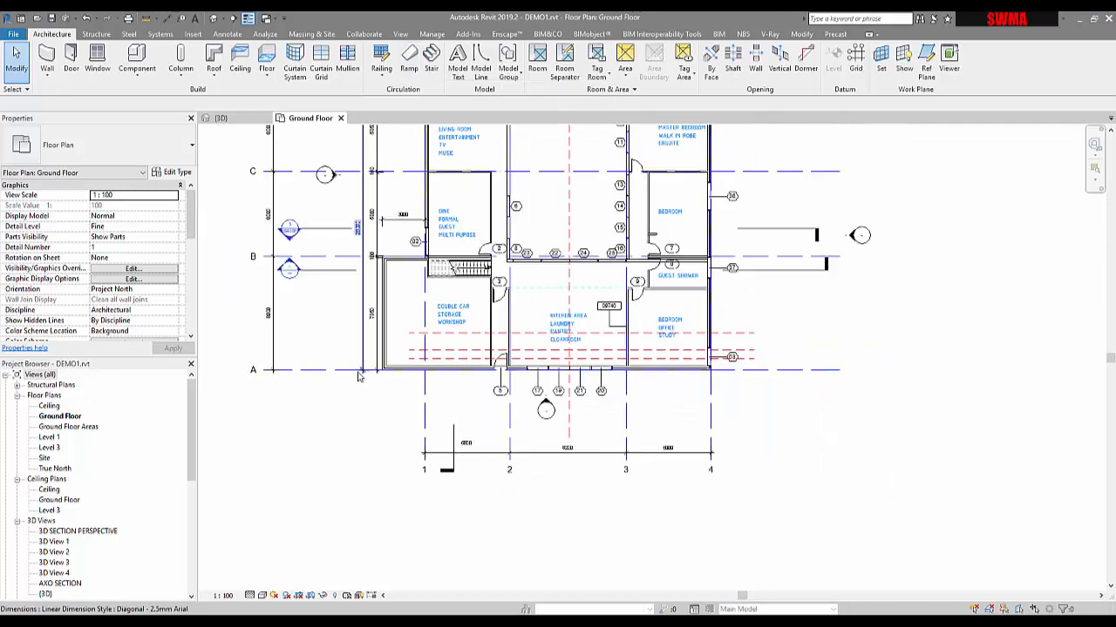
pyautogui.scroll(2, 500, 398)
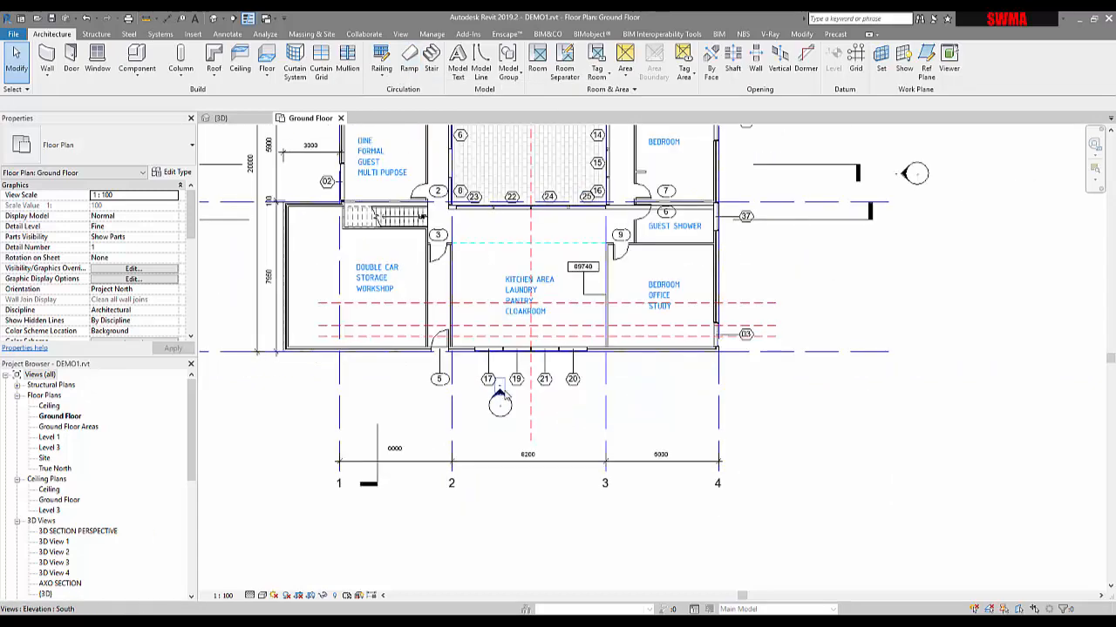
pyautogui.click(500, 397)
pyautogui.rightClick(501, 398)
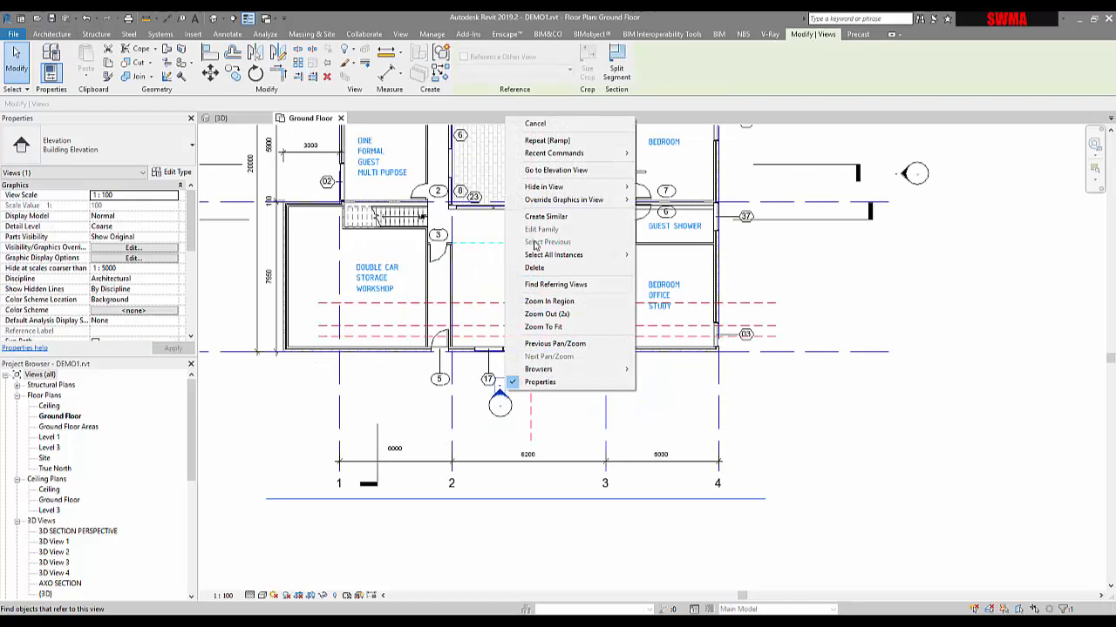
pyautogui.click(538, 171)
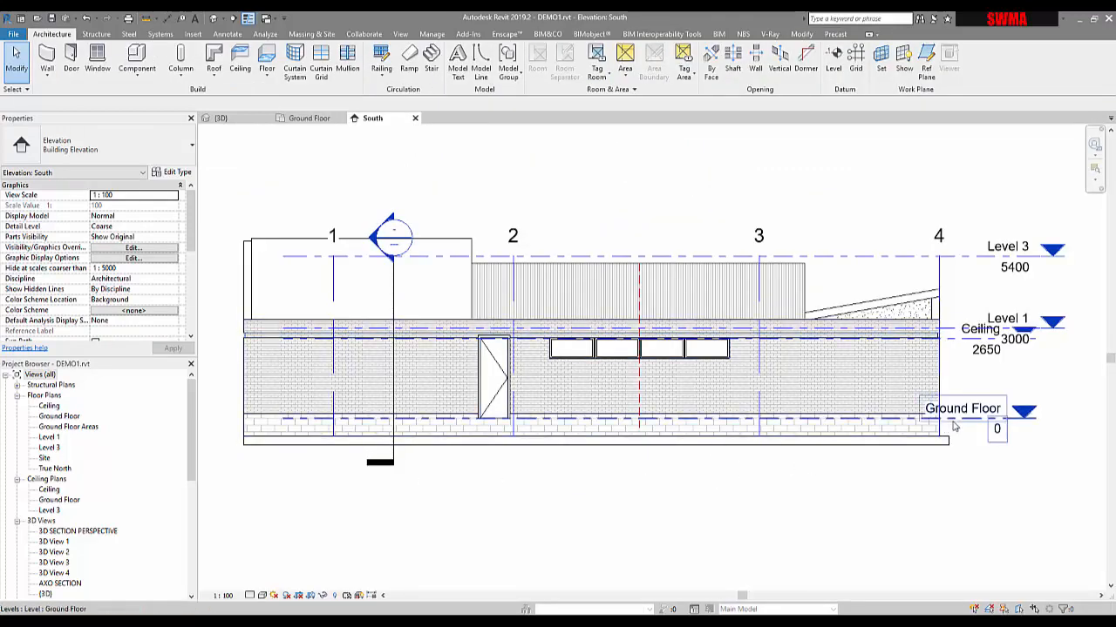
# Draw a new level at -600 along the base of the brick walls, from the wall corner to beyond grid 4
pyautogui.scroll(3, 975, 428)
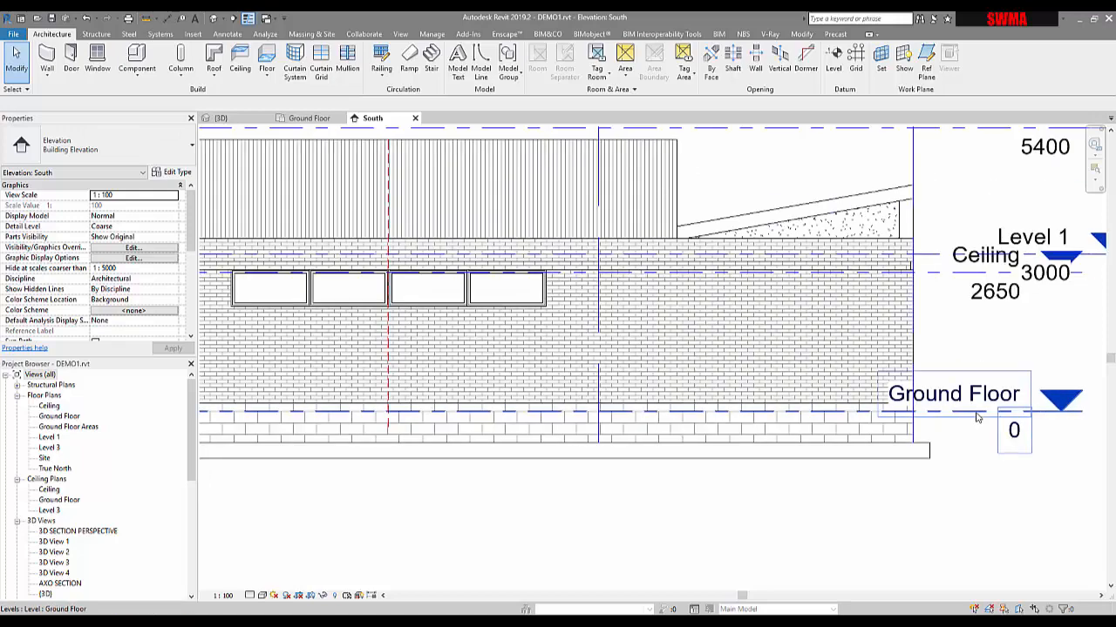
pyautogui.click(975, 413)
pyautogui.scroll(-5, 710, 462)
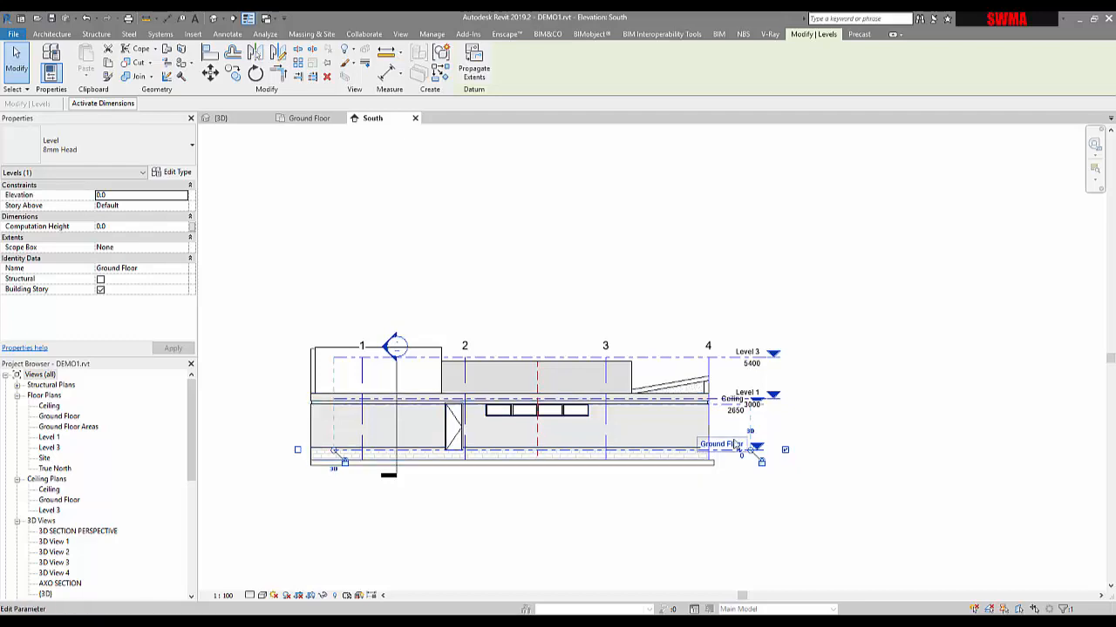
pyautogui.press('l')
pyautogui.press('l')
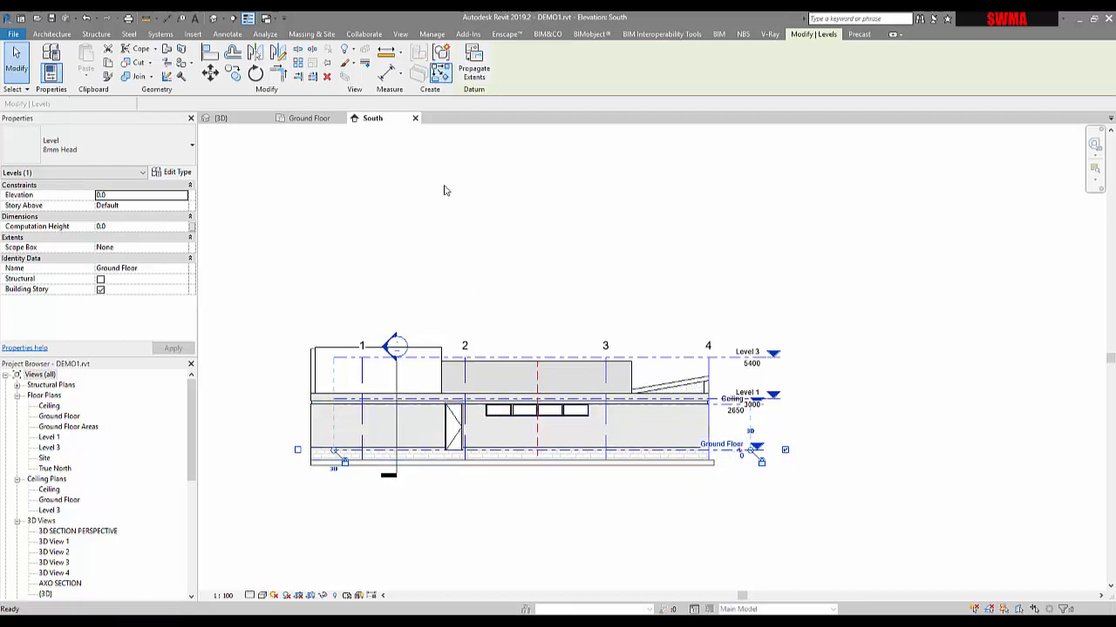
pyautogui.scroll(3, 305, 453)
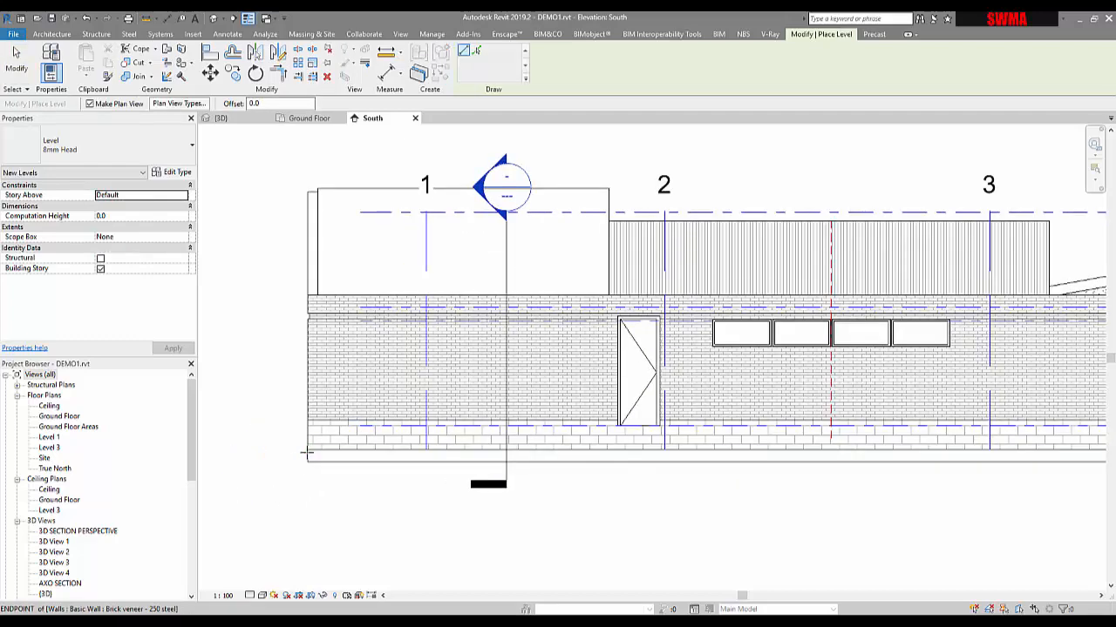
pyautogui.click(305, 453)
pyautogui.scroll(-3, 478, 453)
pyautogui.click(761, 454)
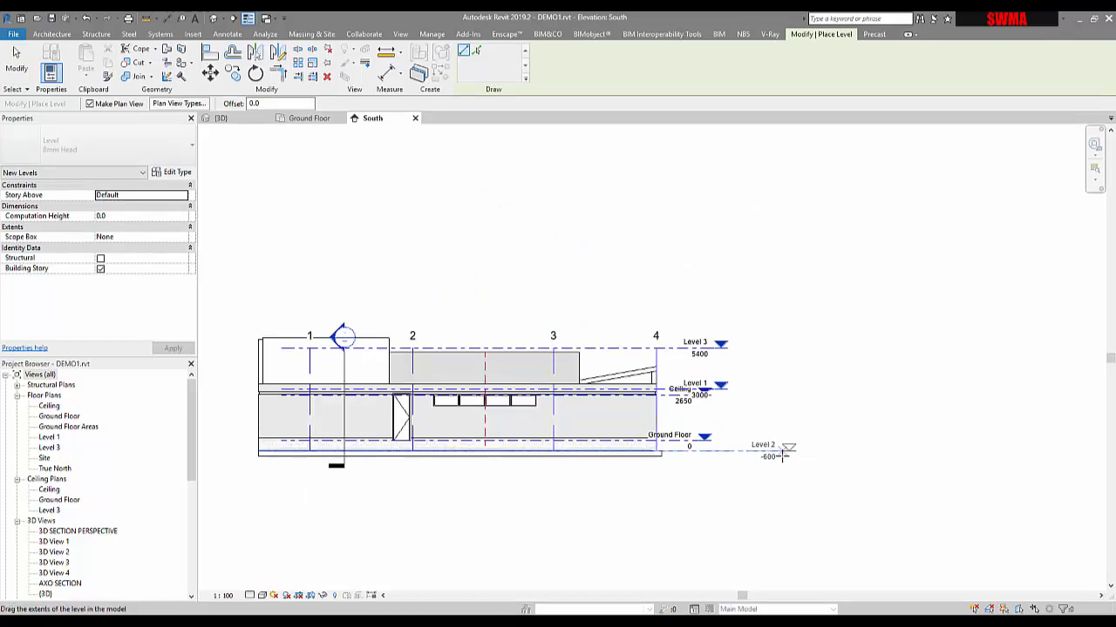
pyautogui.press('Escape')
pyautogui.press('Escape')
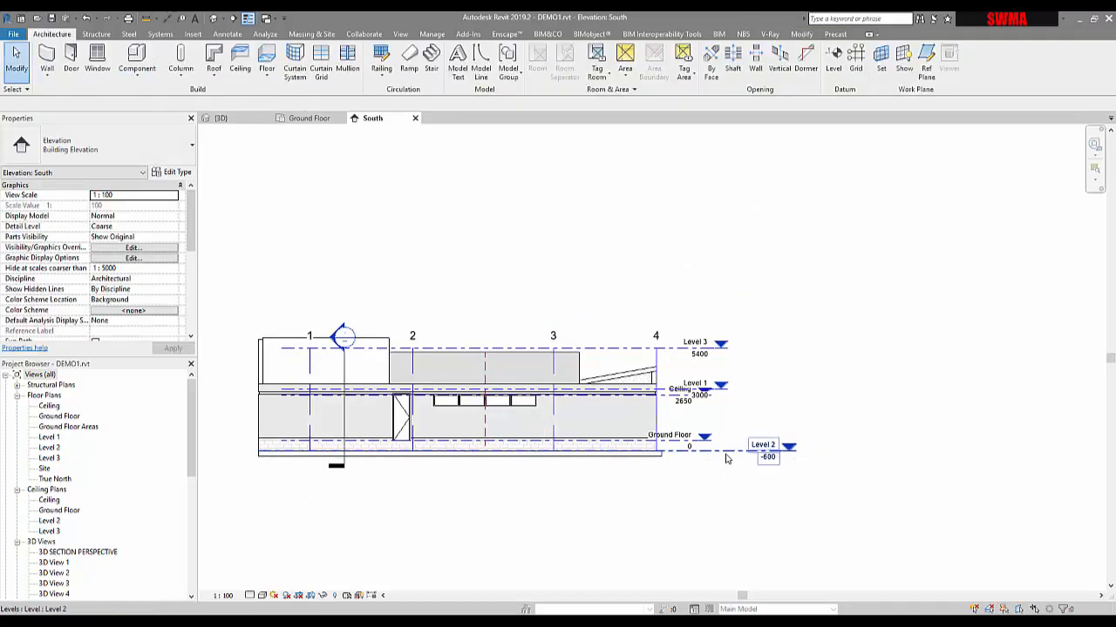
# Set the new lowest level's elevation to -300 and rename the level RAMP
pyautogui.click(726, 458)
pyautogui.scroll(3, 727, 449)
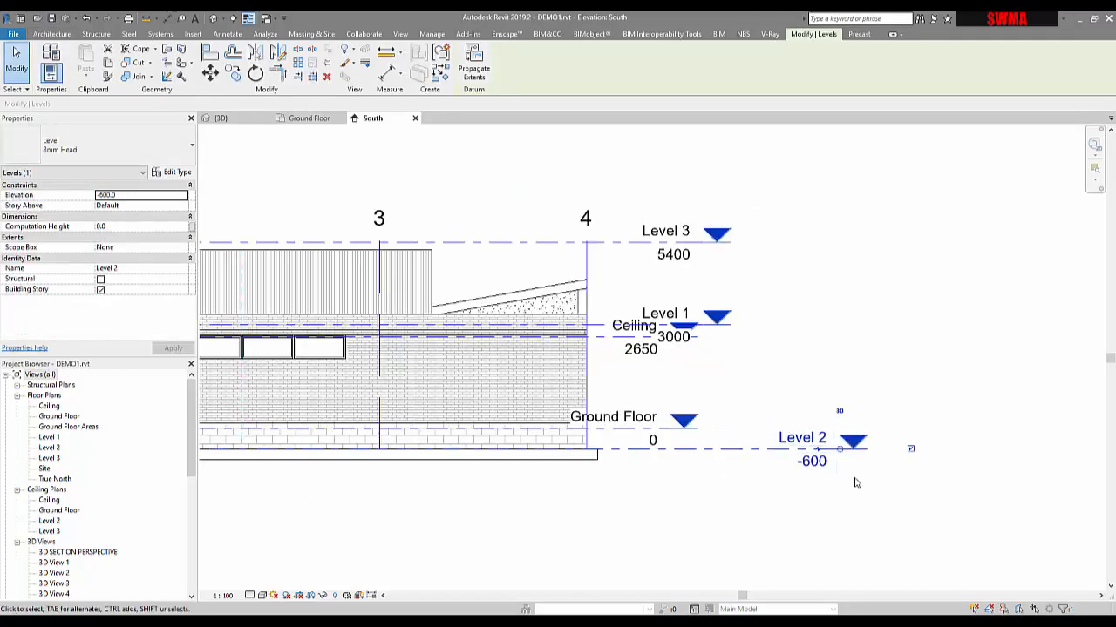
pyautogui.click(827, 469)
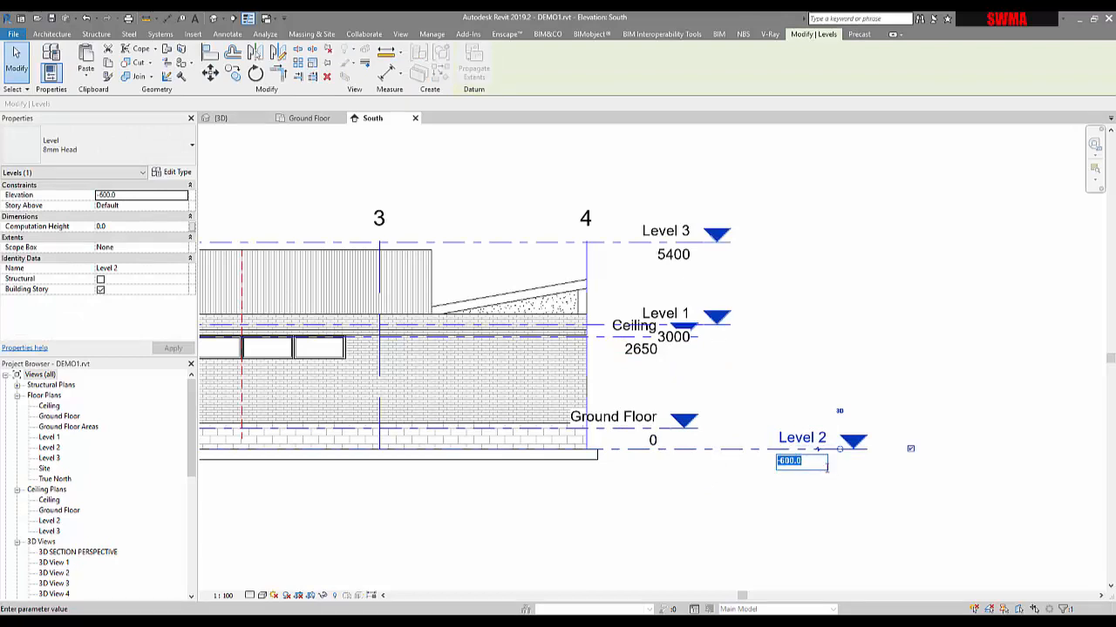
pyautogui.write('-300')
pyautogui.press('Return')
pyautogui.click(804, 428)
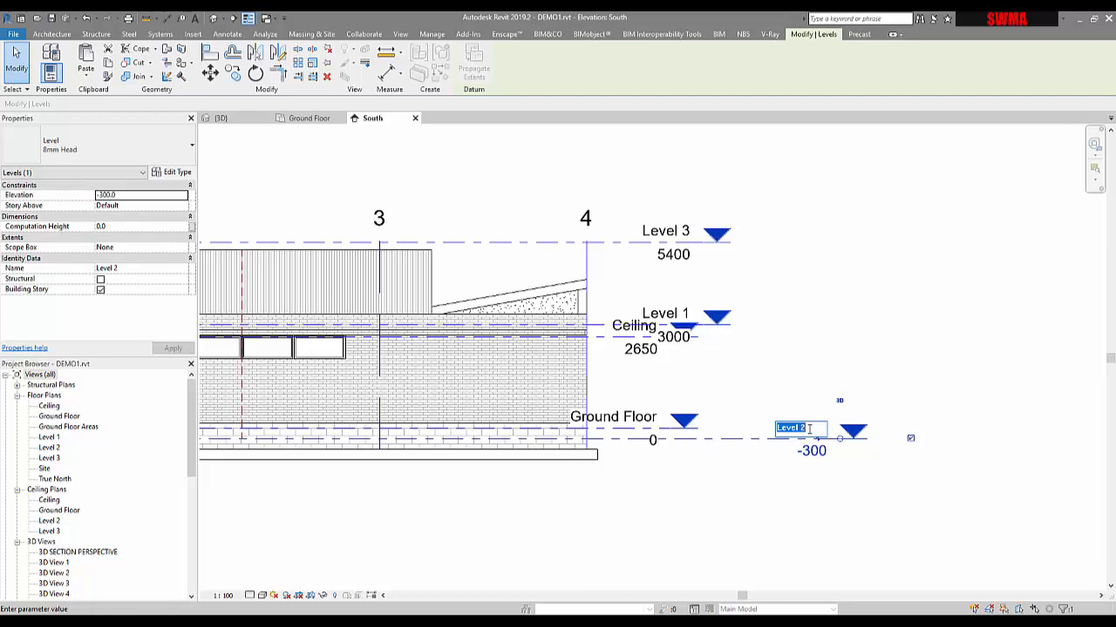
pyautogui.write('RAMP')
pyautogui.press('Return')
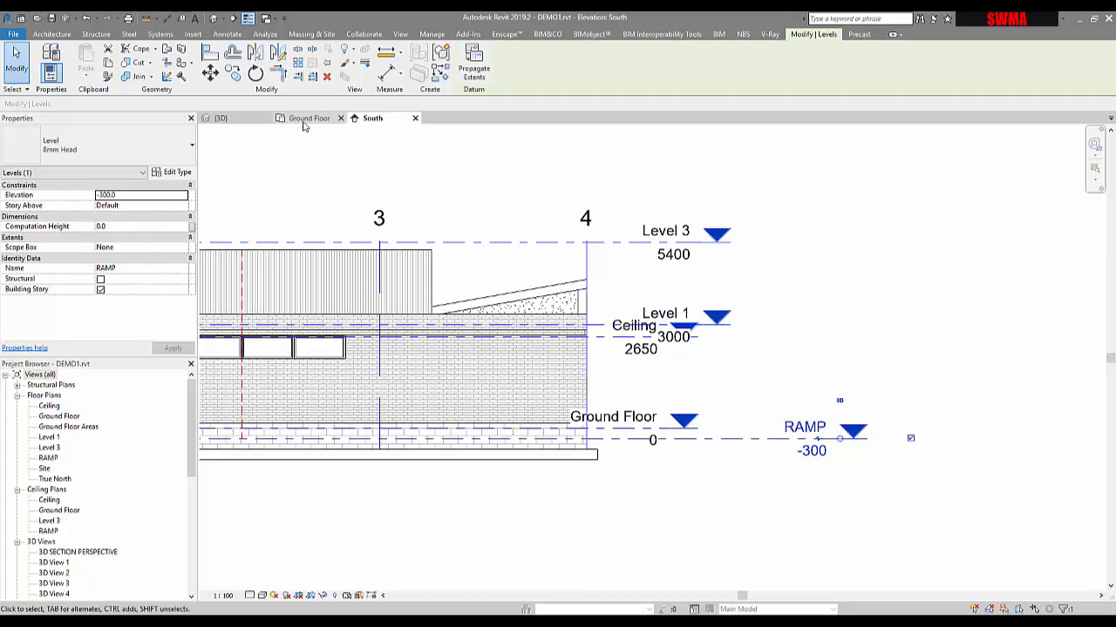
# Start a ramp in the Ground Floor plan and set its type's maximum incline length to 100000
pyautogui.click(305, 119)
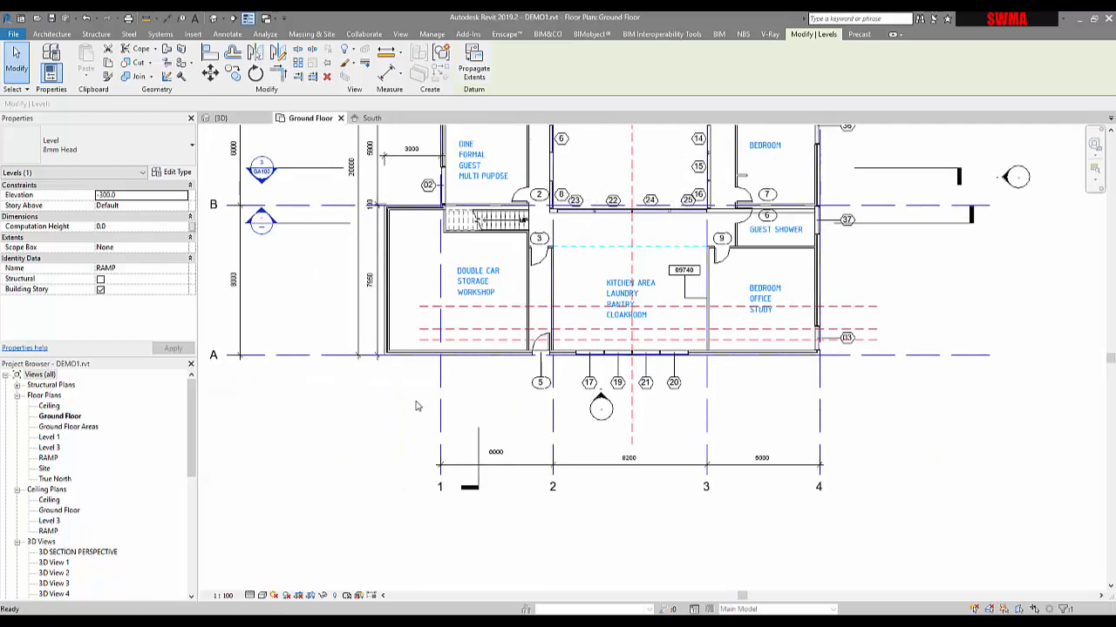
pyautogui.click(51, 34)
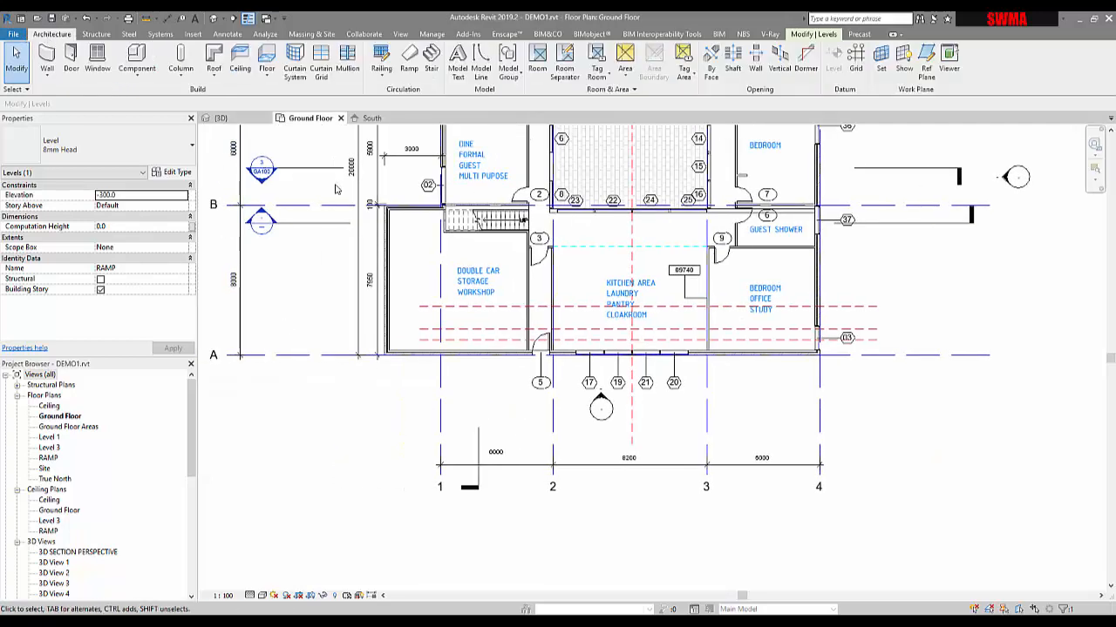
pyautogui.click(408, 59)
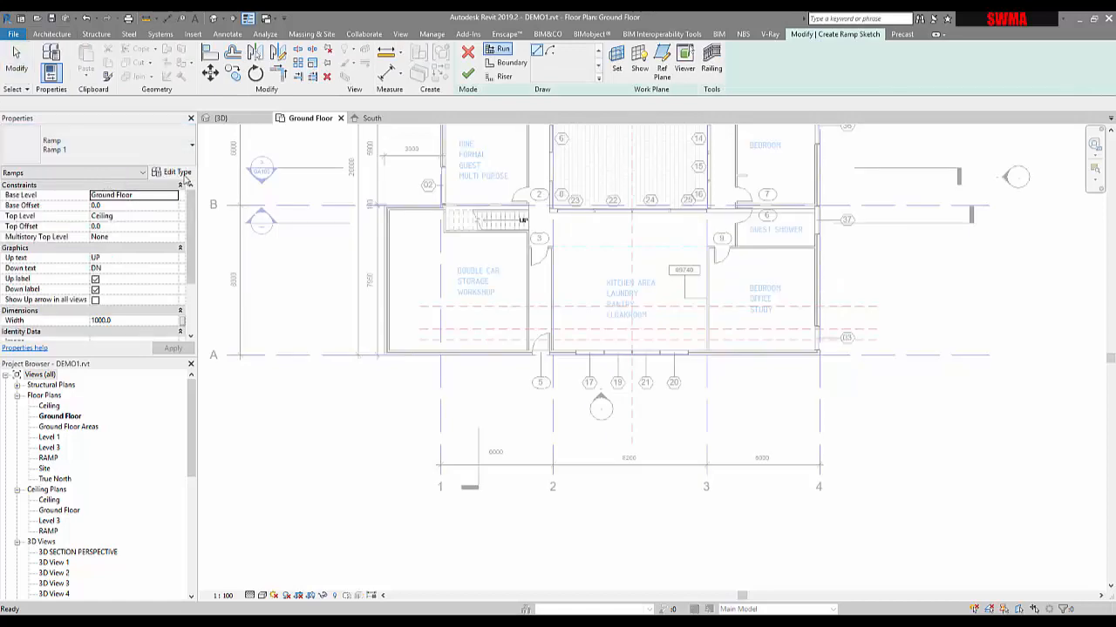
pyautogui.click(179, 172)
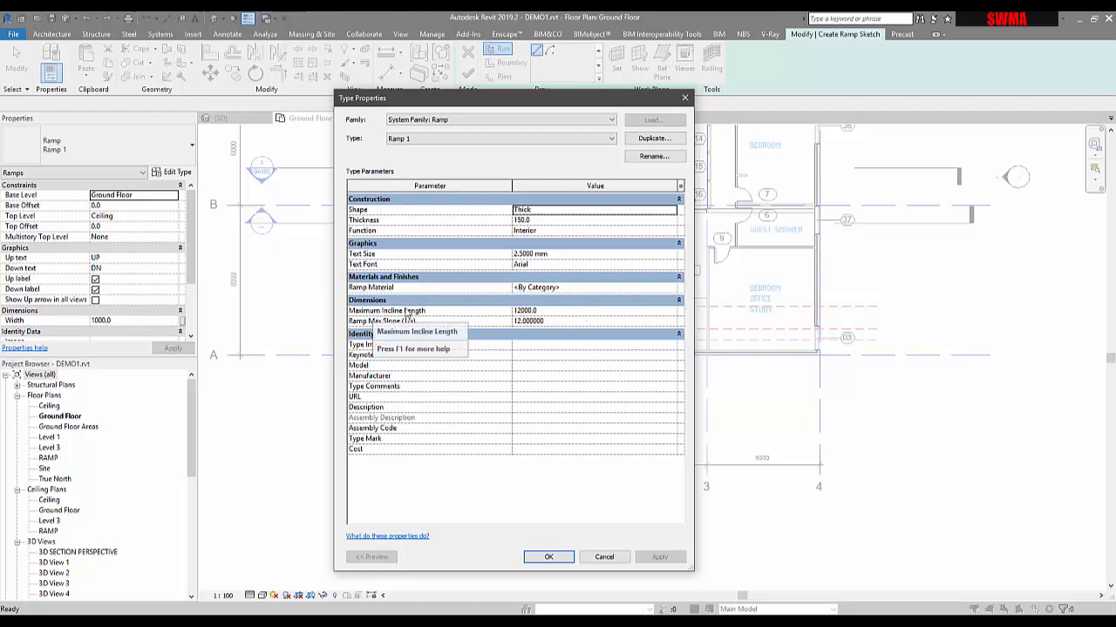
pyautogui.click(554, 311)
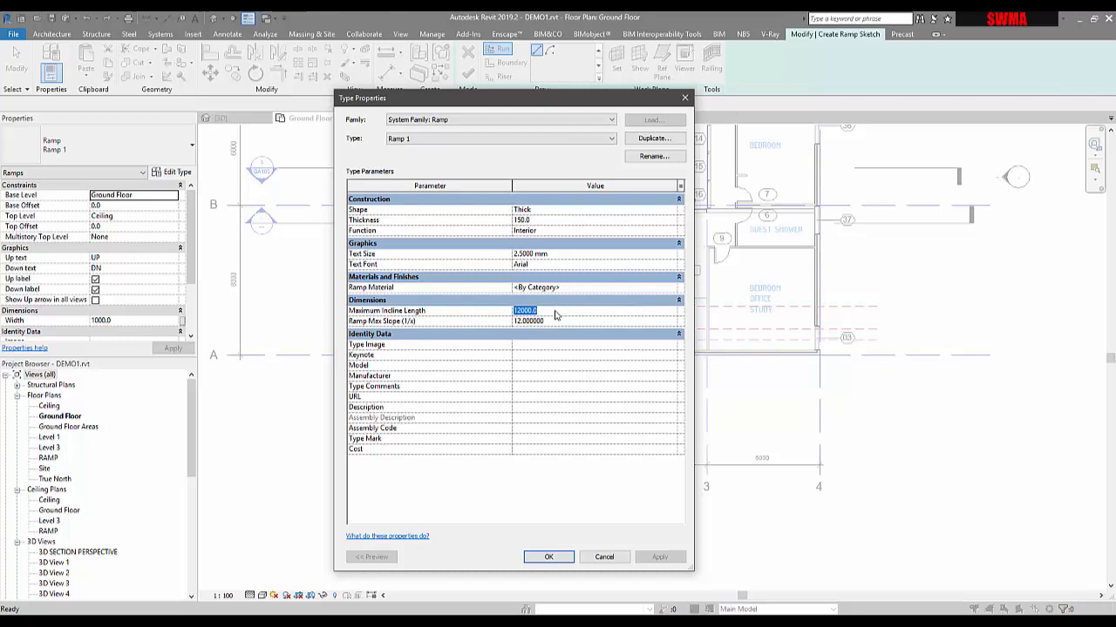
pyautogui.write('100')
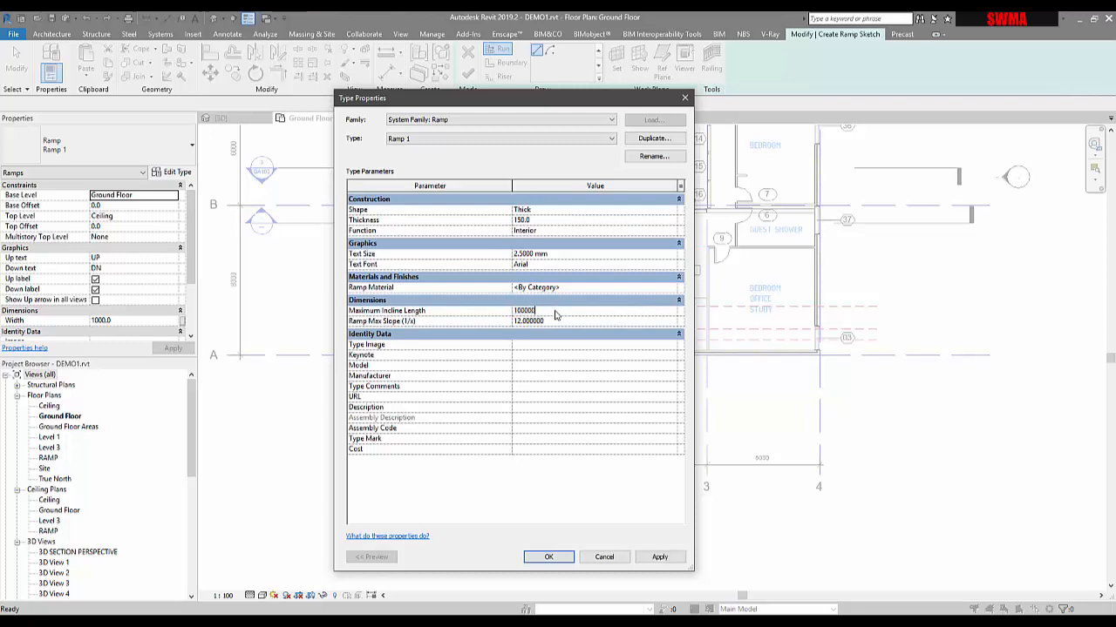
pyautogui.click(561, 322)
# Set the ramp type's function to Exterior, keep the shape as Thick, and accept the type properties
pyautogui.click(671, 232)
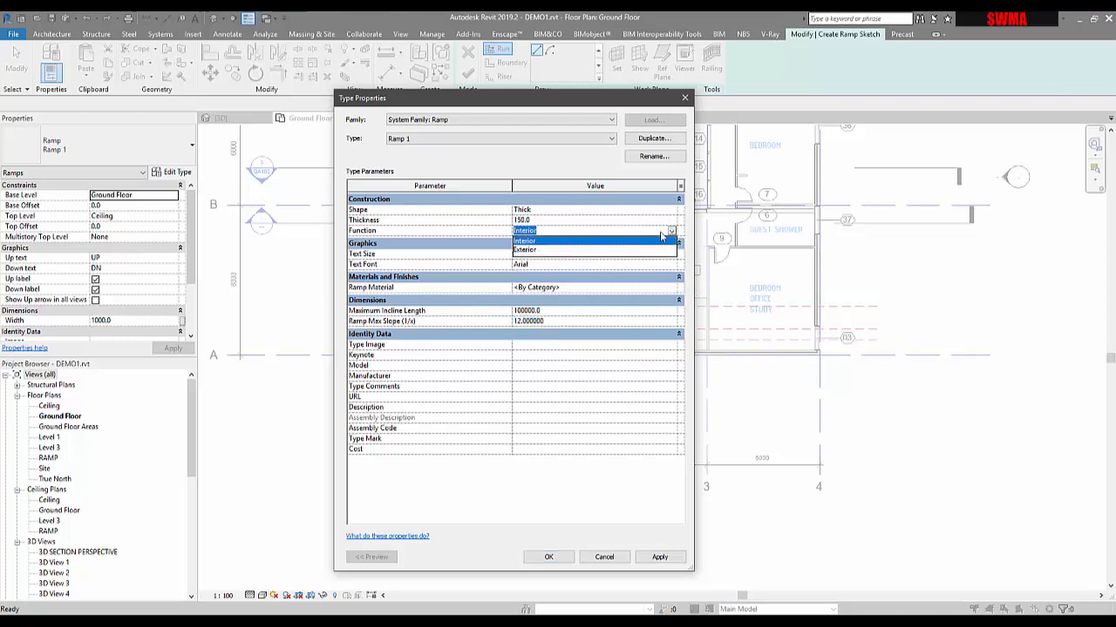
pyautogui.click(533, 246)
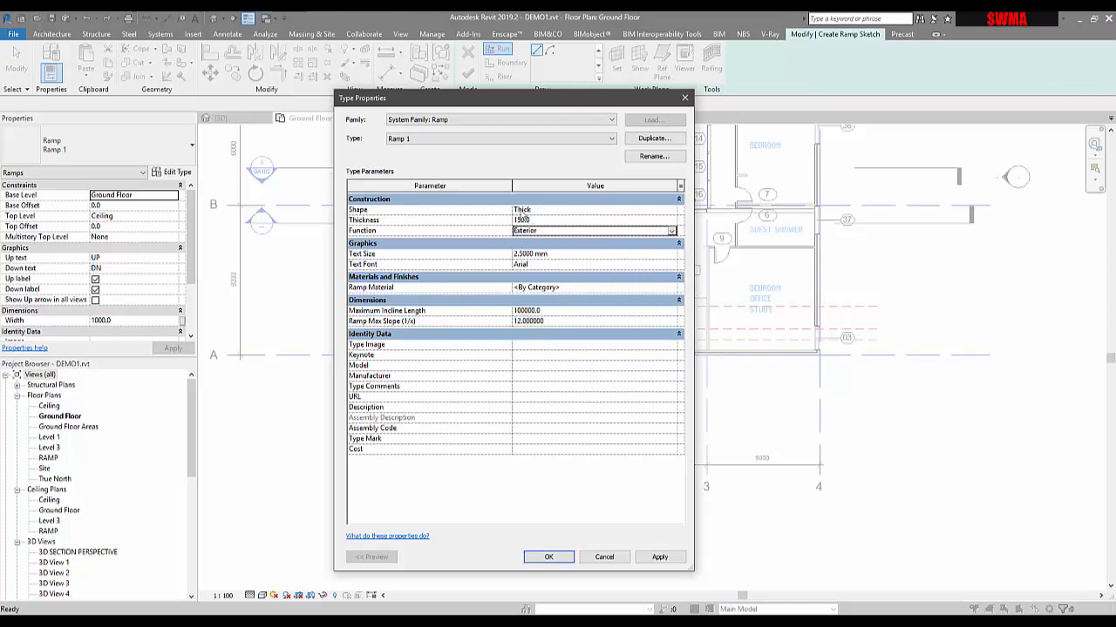
pyautogui.click(675, 213)
pyautogui.click(672, 211)
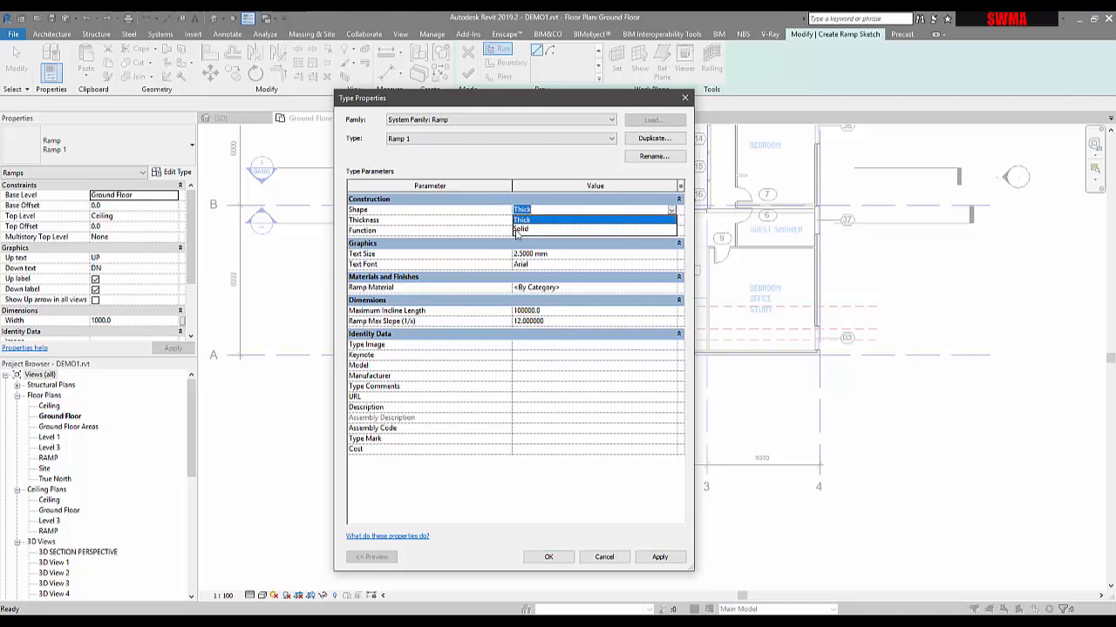
pyautogui.click(554, 209)
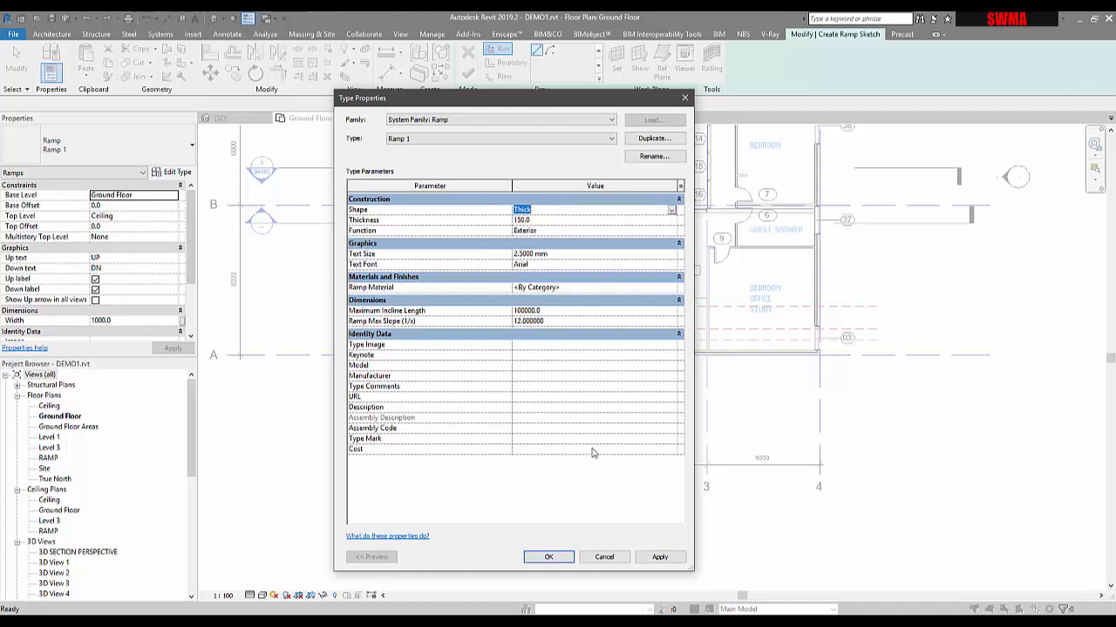
pyautogui.click(549, 558)
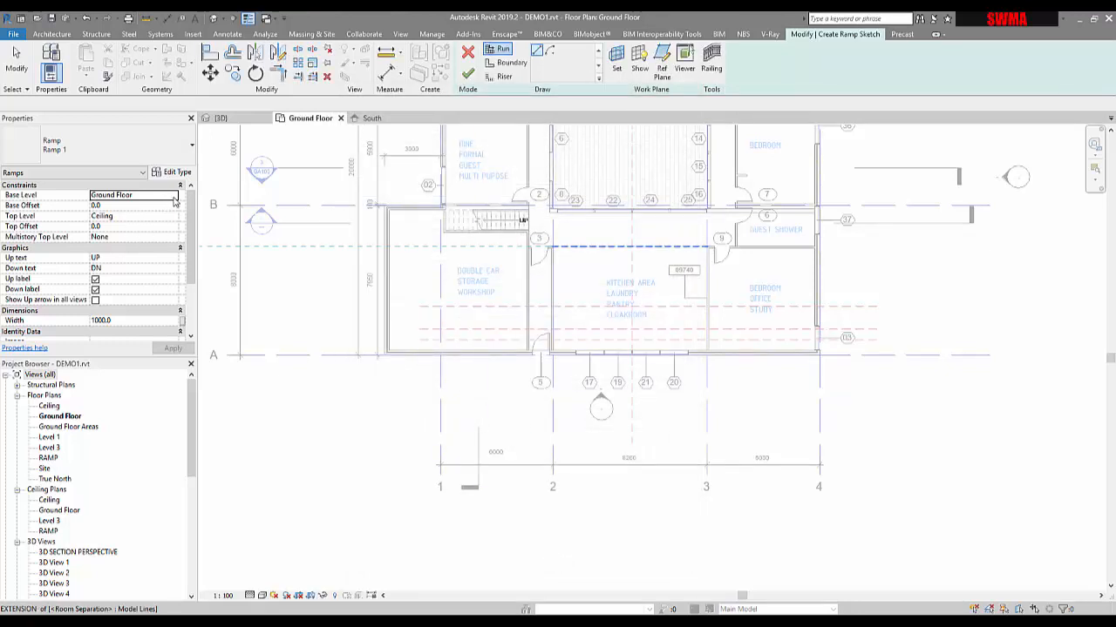
# Set the ramp's base level to RAMP and its top level to Ground Floor
pyautogui.click(175, 199)
pyautogui.click(173, 195)
pyautogui.click(103, 210)
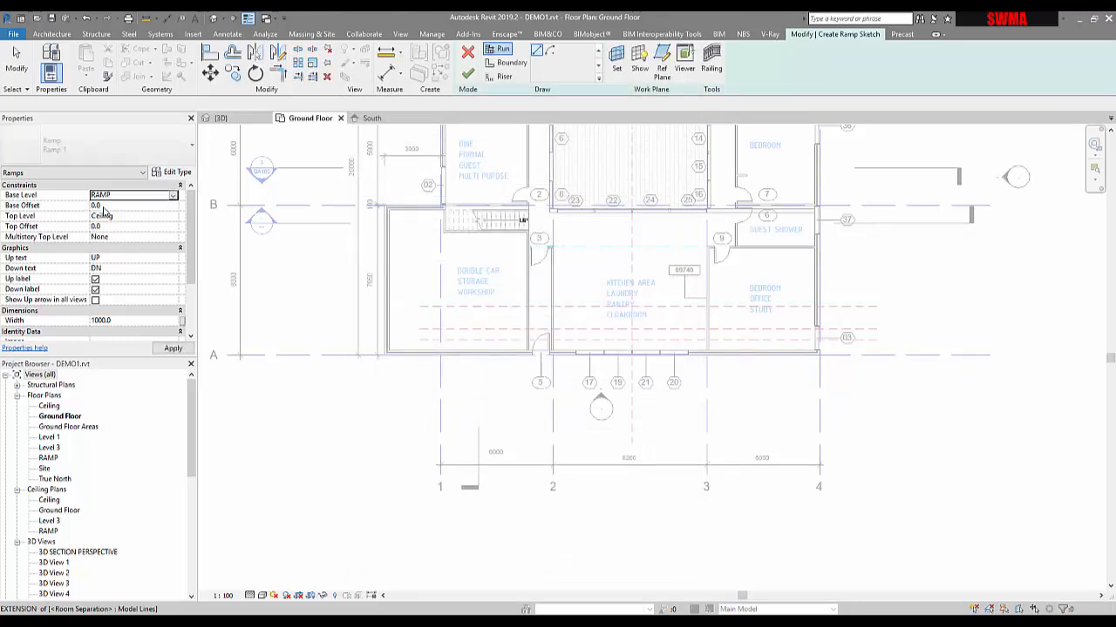
pyautogui.click(169, 216)
pyautogui.click(174, 216)
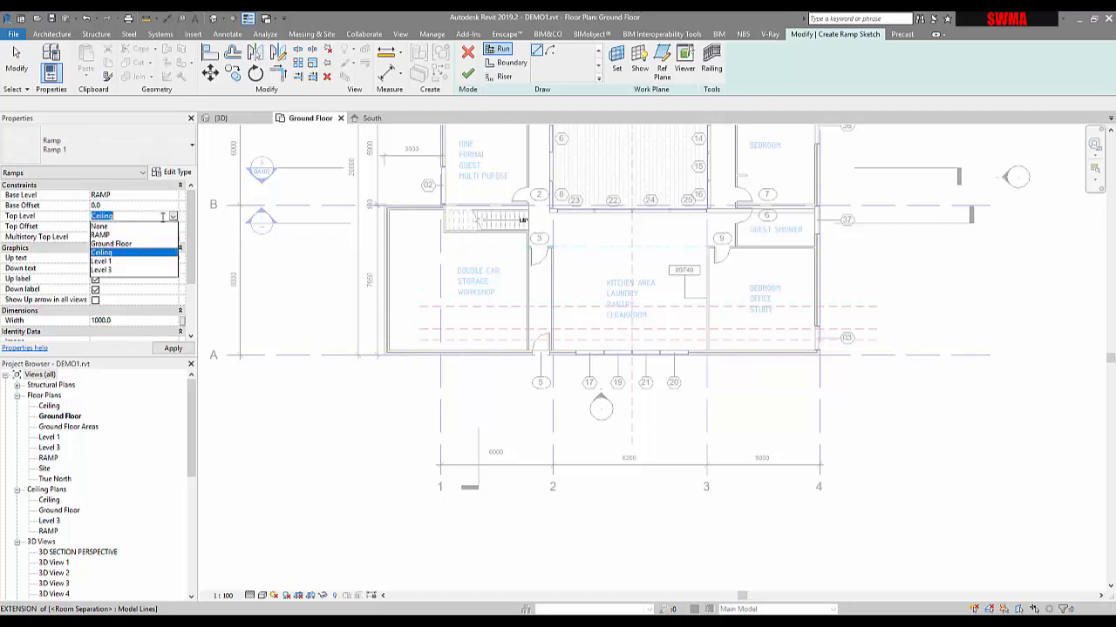
pyautogui.click(101, 242)
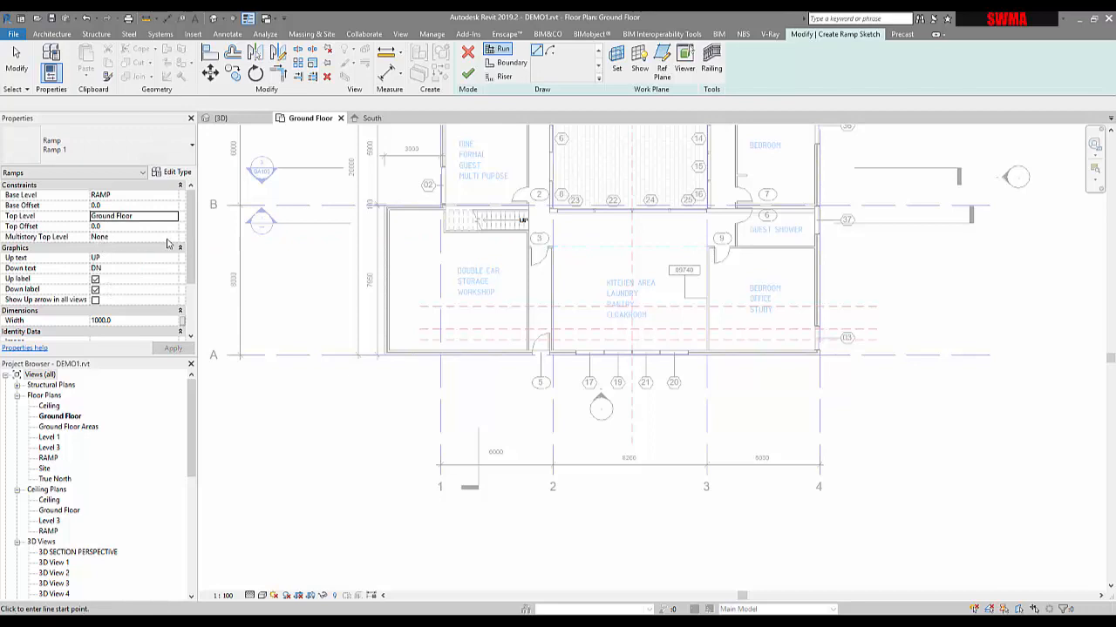
# Sketch a straight ramp run about 3600 mm long, heading toward the building, below the plan just right of grid 1
pyautogui.moveTo(192, 241)
pyautogui.mouseDown()
pyautogui.moveTo(191, 299)
pyautogui.moveTo(192, 250)
pyautogui.mouseUp()
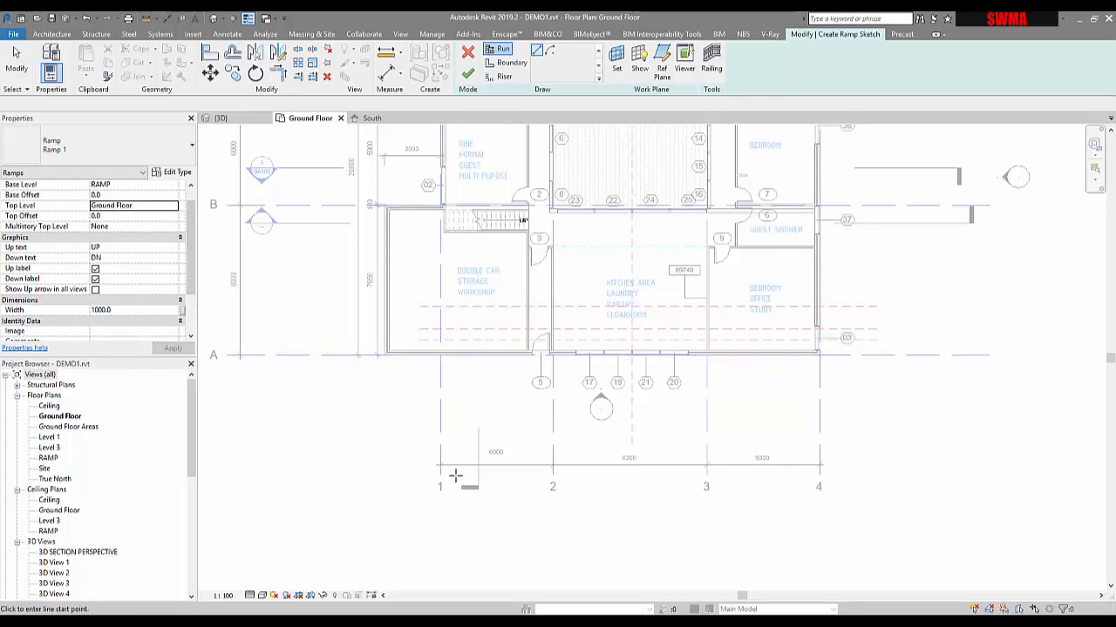
pyautogui.click(458, 548)
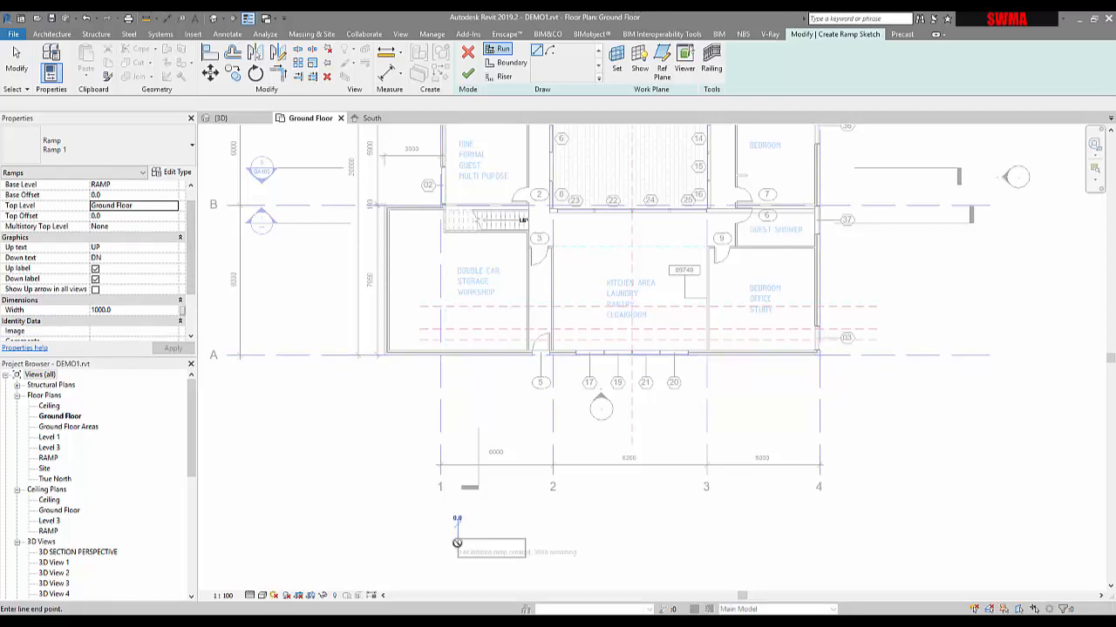
pyautogui.click(453, 412)
pyautogui.scroll(2, 475, 566)
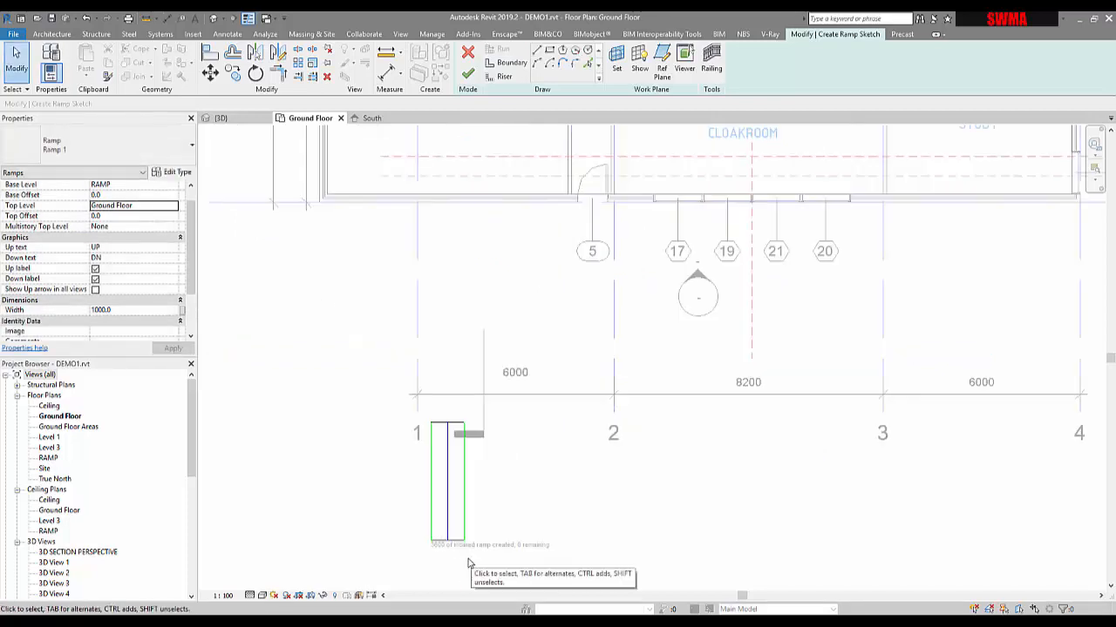
pyautogui.scroll(1, 438, 565)
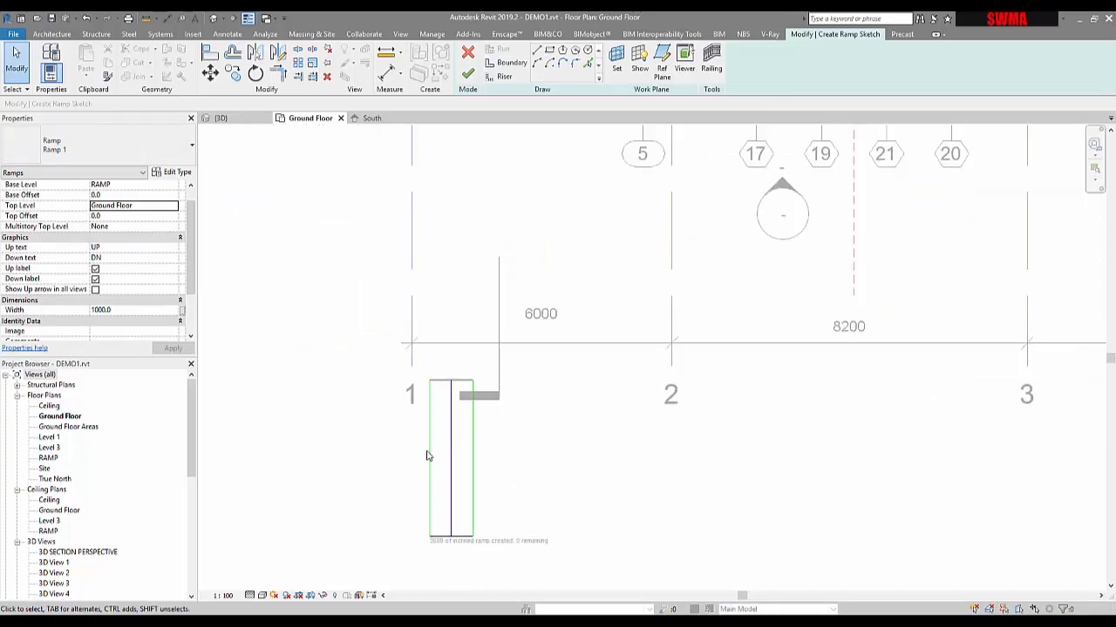
# Move the whole ramp sketch so its top corner meets the building's lower-left outer wall corner, and finish the sketch
pyautogui.scroll(-2, 427, 454)
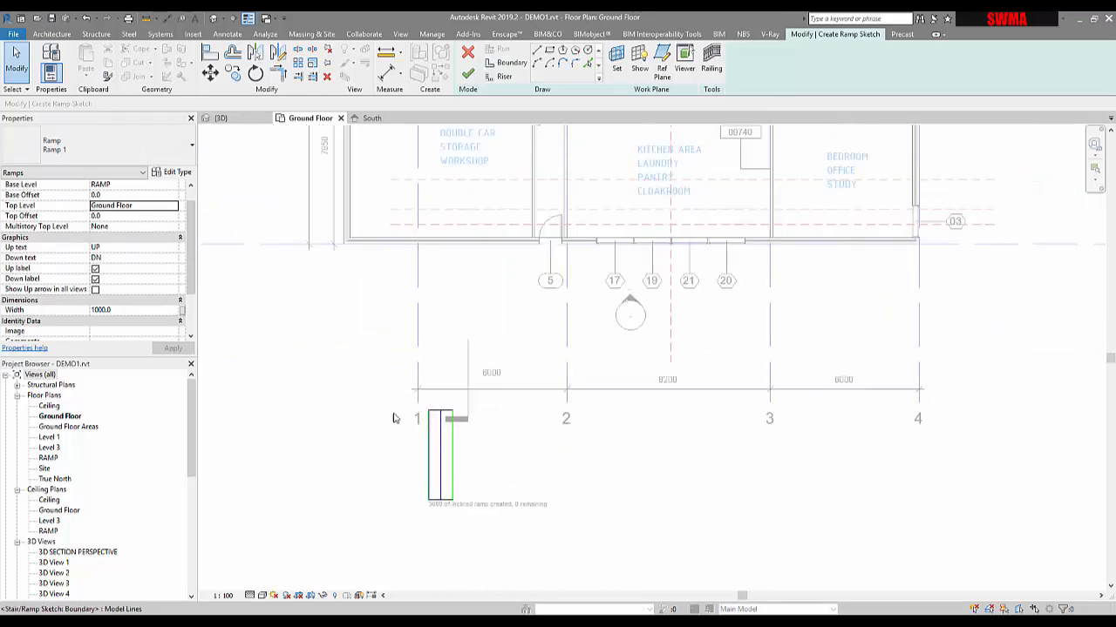
pyautogui.moveTo(370, 387)
pyautogui.mouseDown()
pyautogui.moveTo(488, 548)
pyautogui.moveTo(570, 592)
pyautogui.mouseUp()
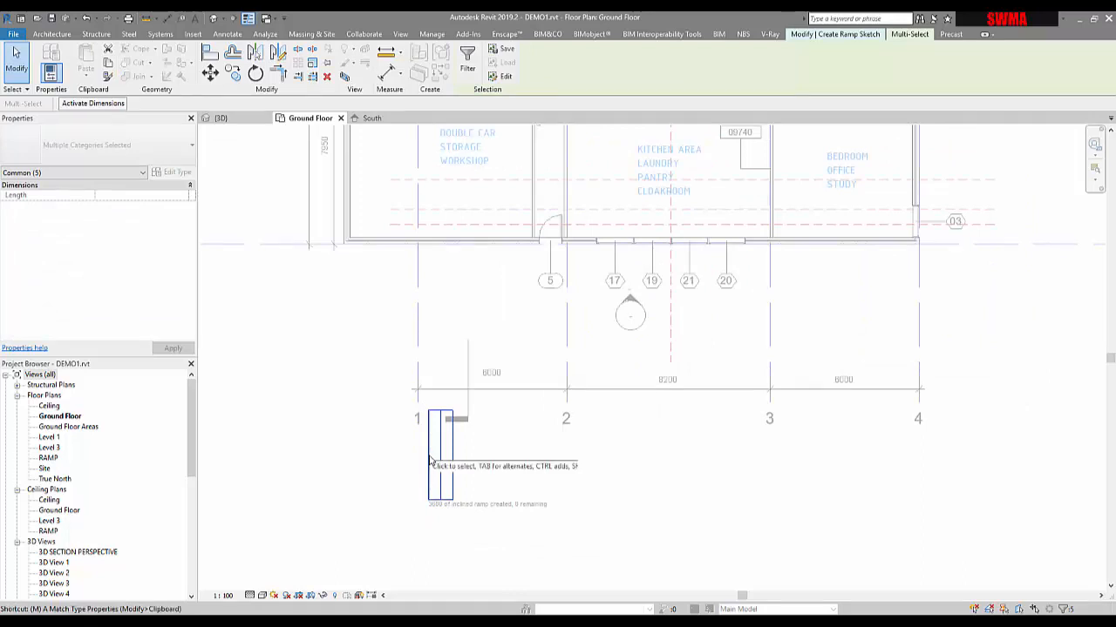
pyautogui.press('v')
pyautogui.click(427, 410)
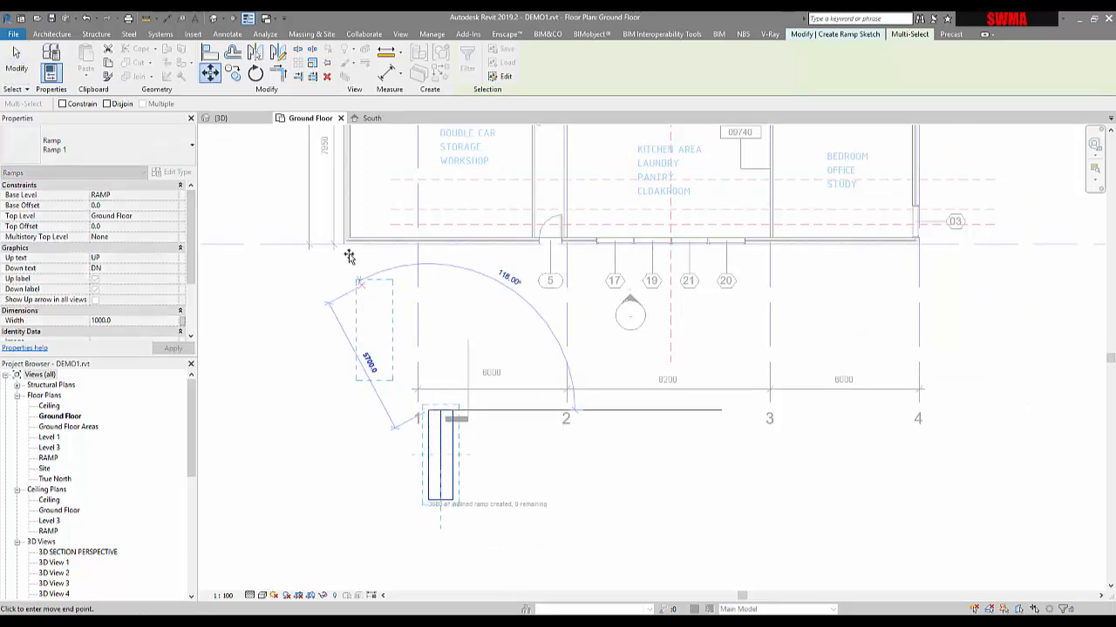
pyautogui.click(343, 244)
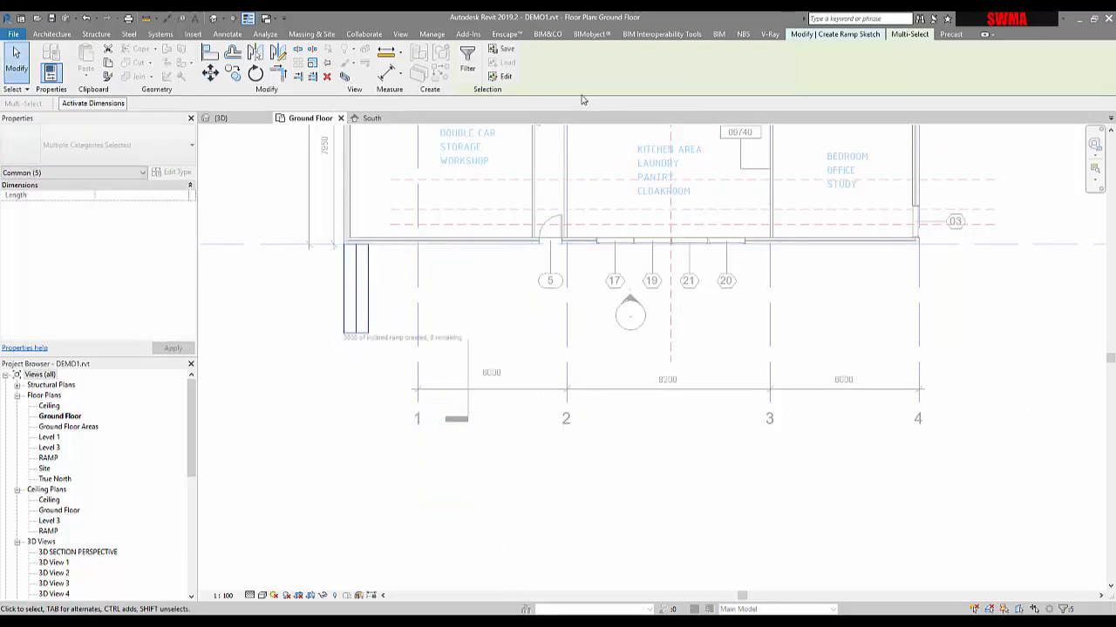
pyautogui.press('Escape')
pyautogui.click(462, 65)
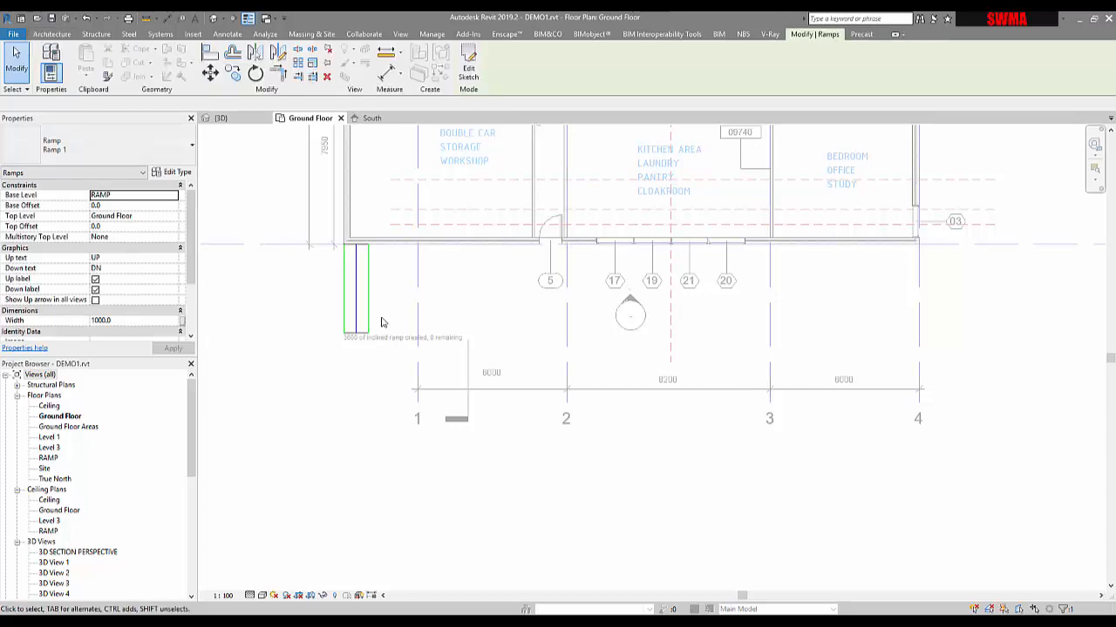
# Delete both railings of the new ramp in the 3D view
pyautogui.moveTo(376, 337); pyautogui.dragTo(363, 469, button='middle')
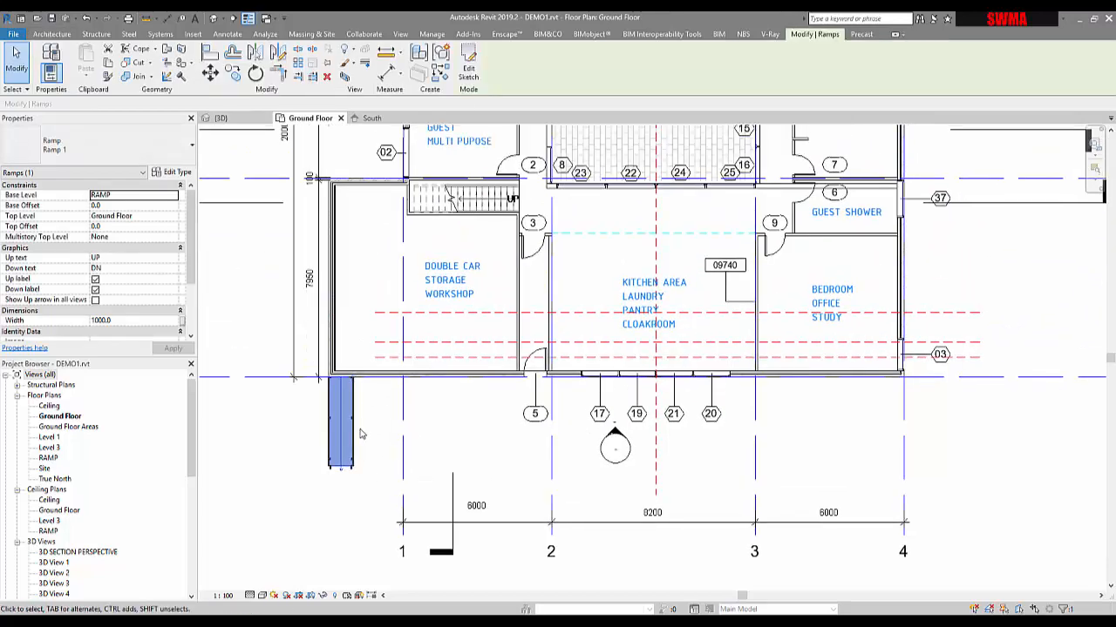
pyautogui.scroll(3, 362, 432)
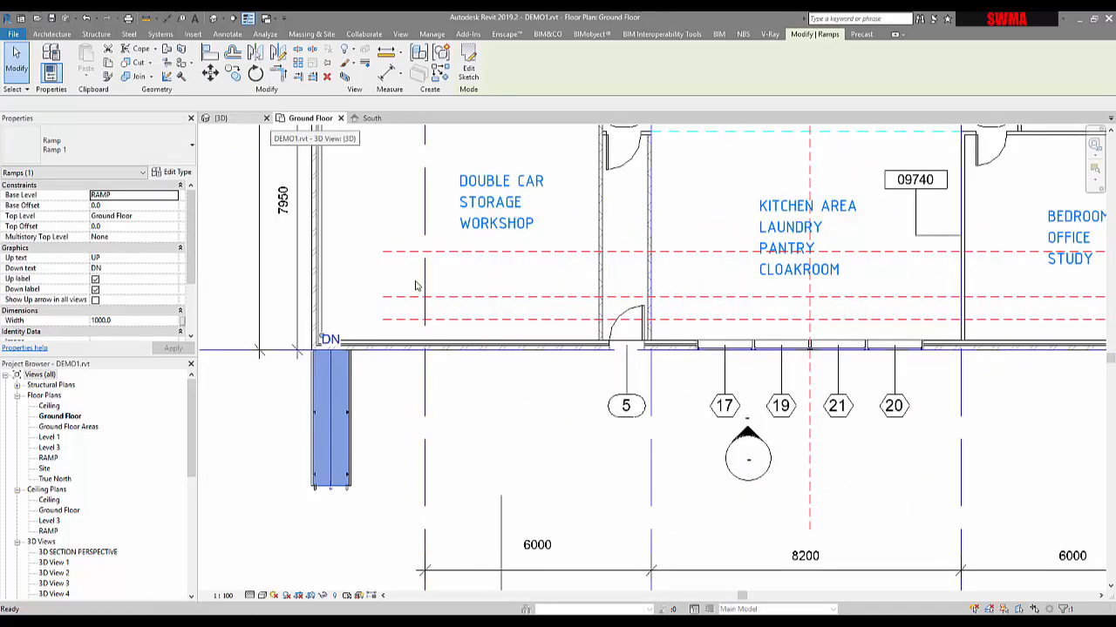
pyautogui.click(221, 117)
pyautogui.keyDown('shift'); pyautogui.moveTo(535, 310); pyautogui.dragTo(731, 194, button='middle'); pyautogui.keyUp('shift')
pyautogui.moveTo(560, 176); pyautogui.dragTo(567, 275, button='middle')
pyautogui.scroll(3, 564, 273)
pyautogui.keyDown('shift'); pyautogui.moveTo(562, 234); pyautogui.dragTo(520, 303, button='middle'); pyautogui.keyUp('shift')
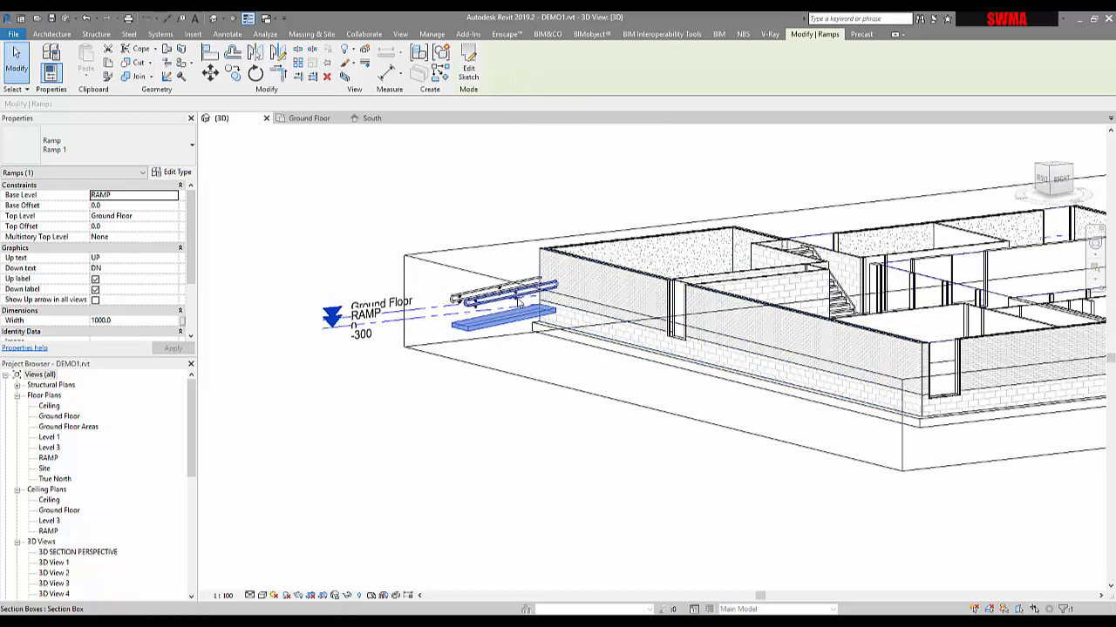
pyautogui.scroll(2, 520, 303)
pyautogui.click(424, 292)
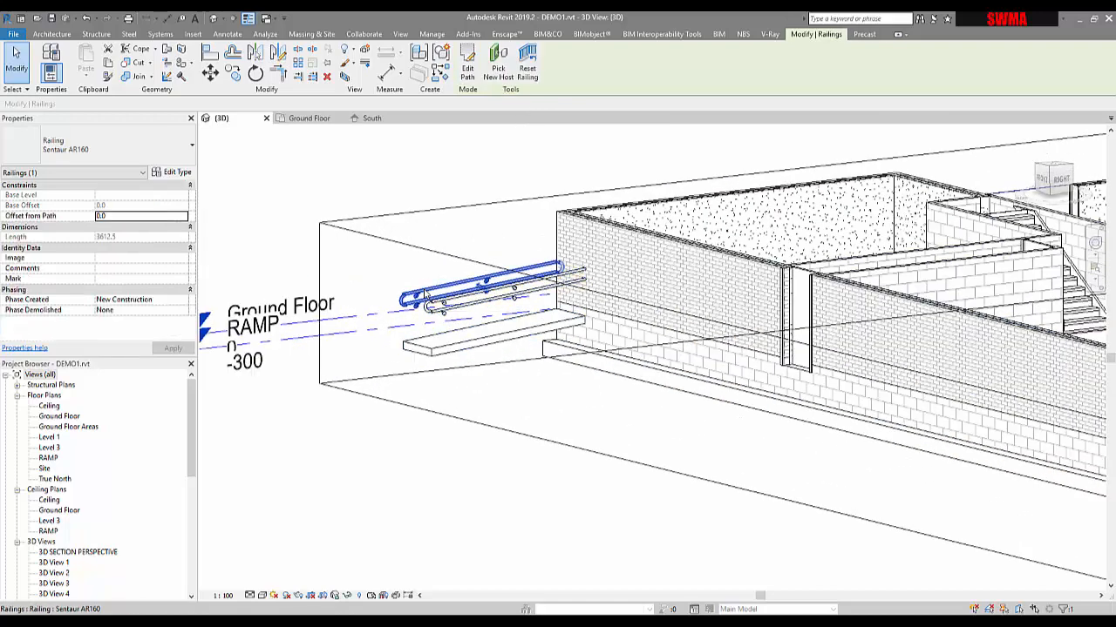
pyautogui.press('Delete')
pyautogui.click(449, 309)
pyautogui.press('Delete')
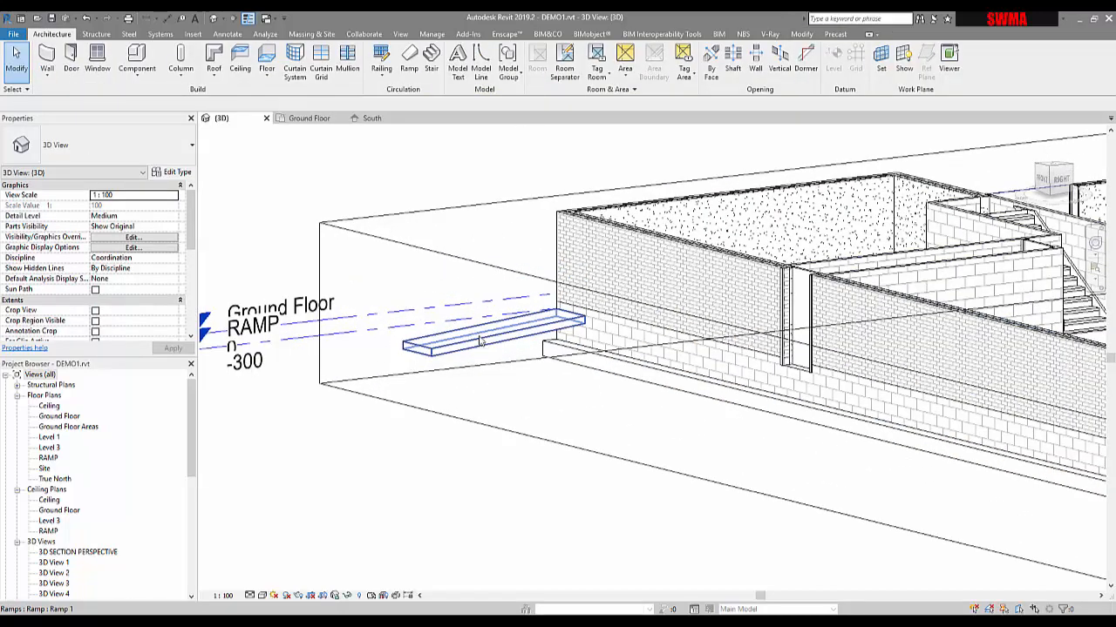
# Set the maximum incline length of the ramp's type to 12000 from the Ground Floor plan and accept the type properties
pyautogui.click(488, 344)
pyautogui.keyDown('shift'); pyautogui.moveTo(470, 369); pyautogui.dragTo(787, 406, button='middle'); pyautogui.keyUp('shift')
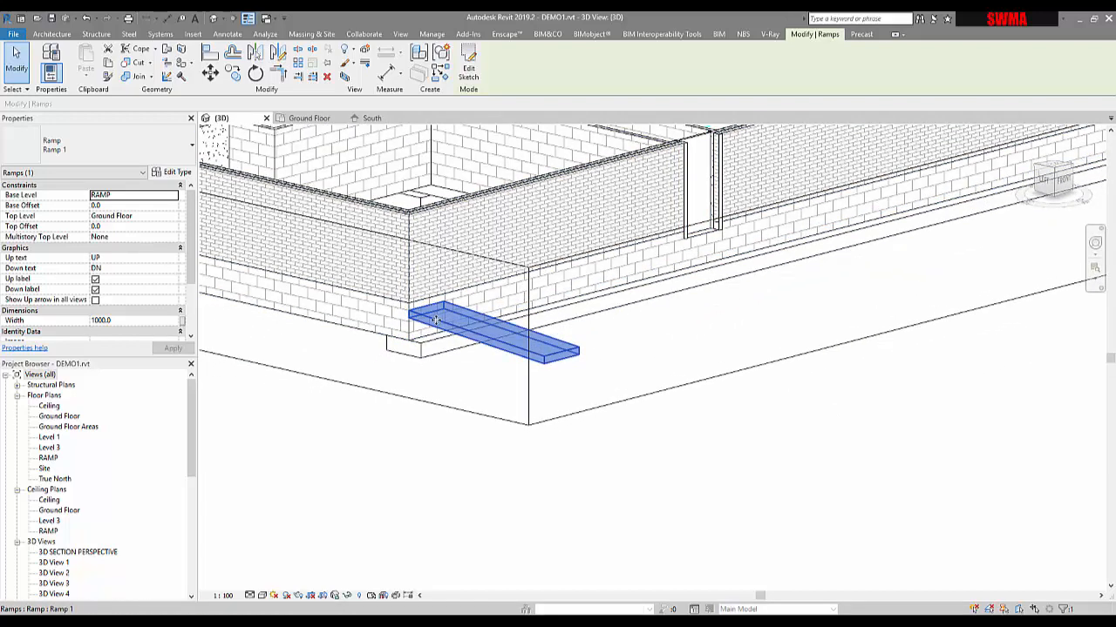
pyautogui.keyDown('shift'); pyautogui.moveTo(624, 429); pyautogui.dragTo(575, 416, button='middle'); pyautogui.keyUp('shift')
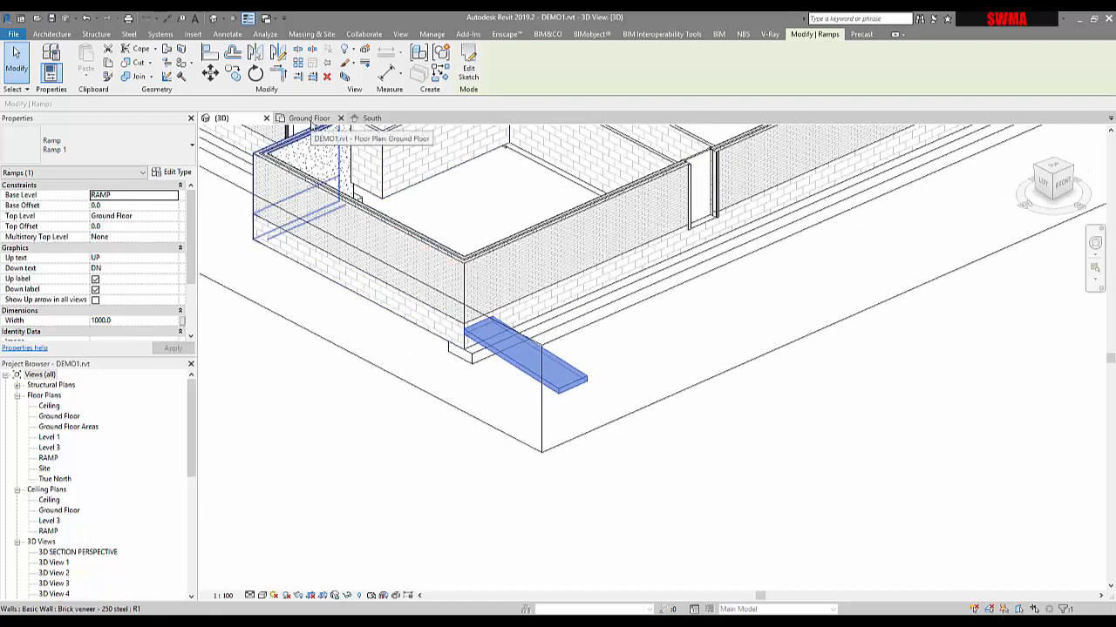
pyautogui.click(310, 119)
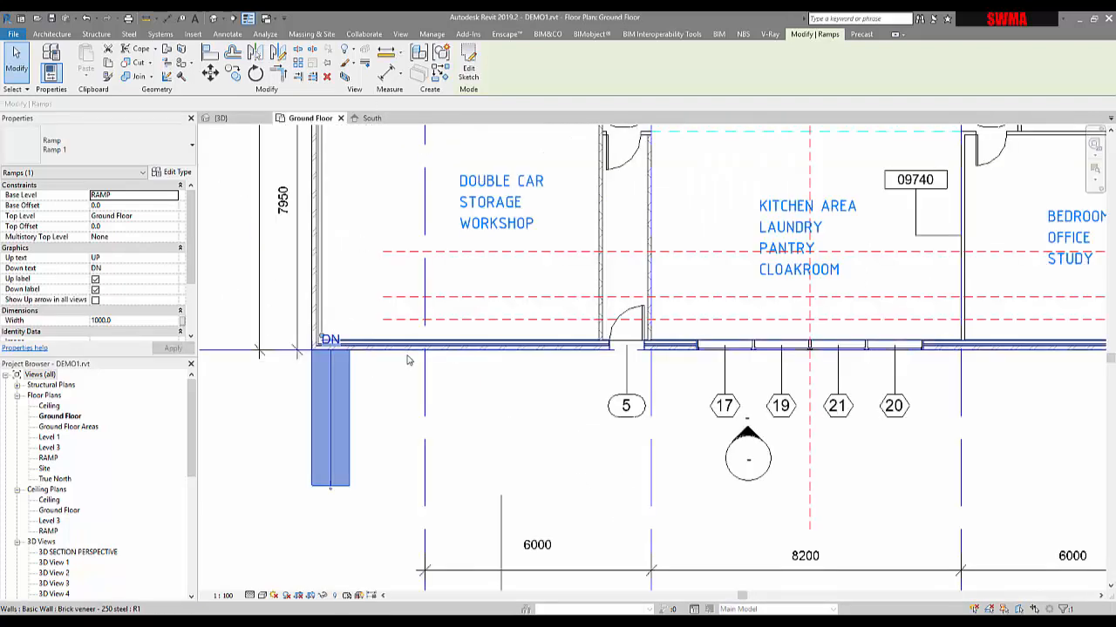
pyautogui.scroll(3, 356, 468)
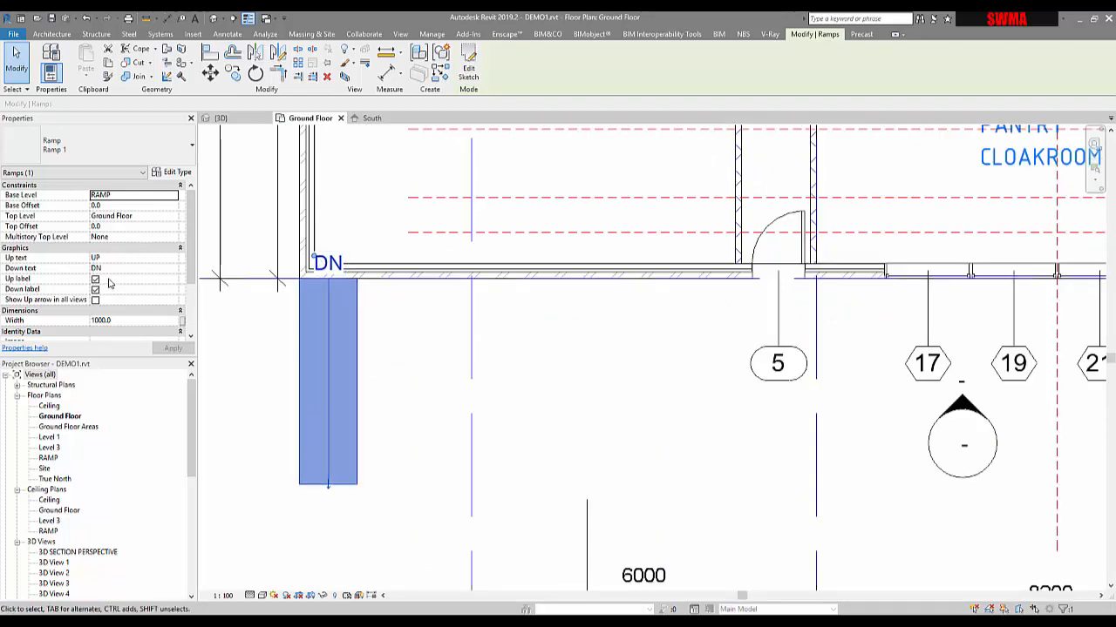
pyautogui.click(171, 172)
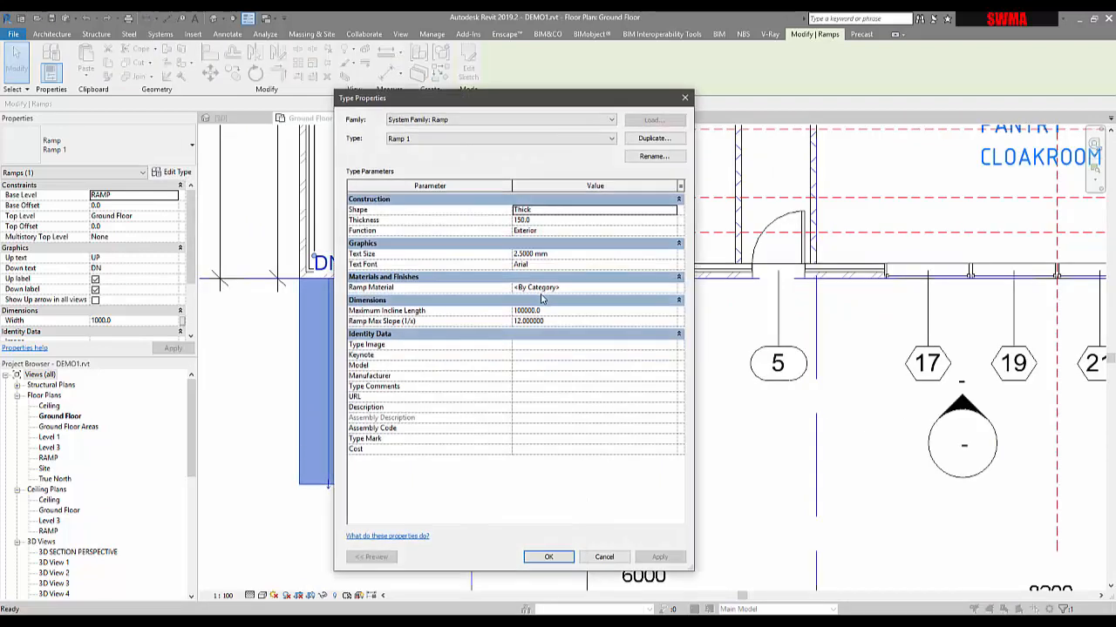
pyautogui.click(556, 312)
pyautogui.write('120000')
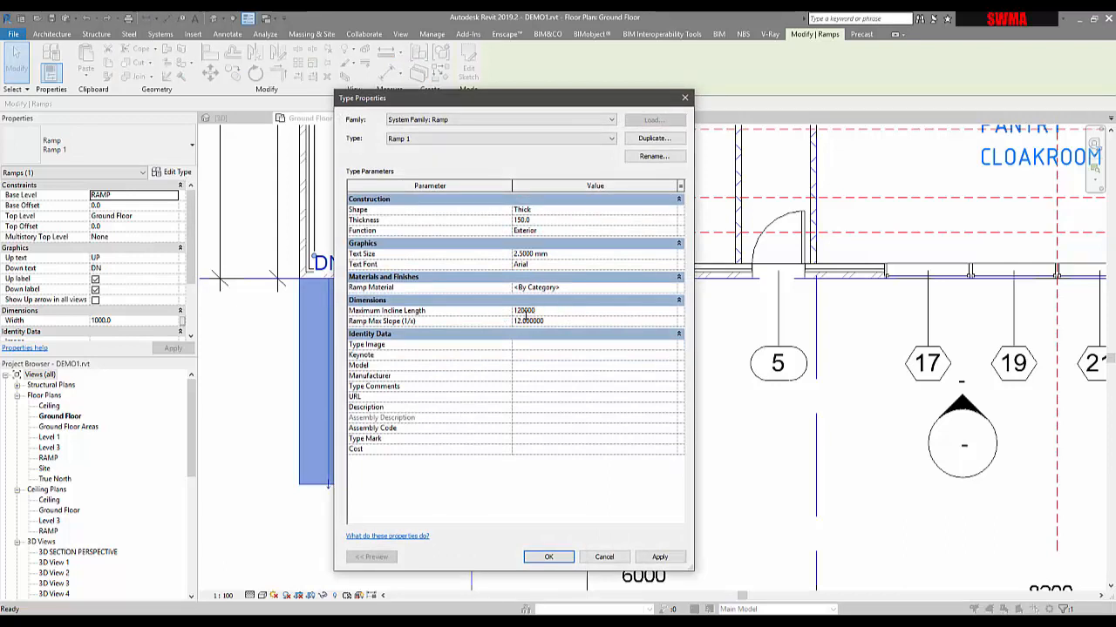
pyautogui.click(547, 311)
pyautogui.write('12800')
pyautogui.click(659, 557)
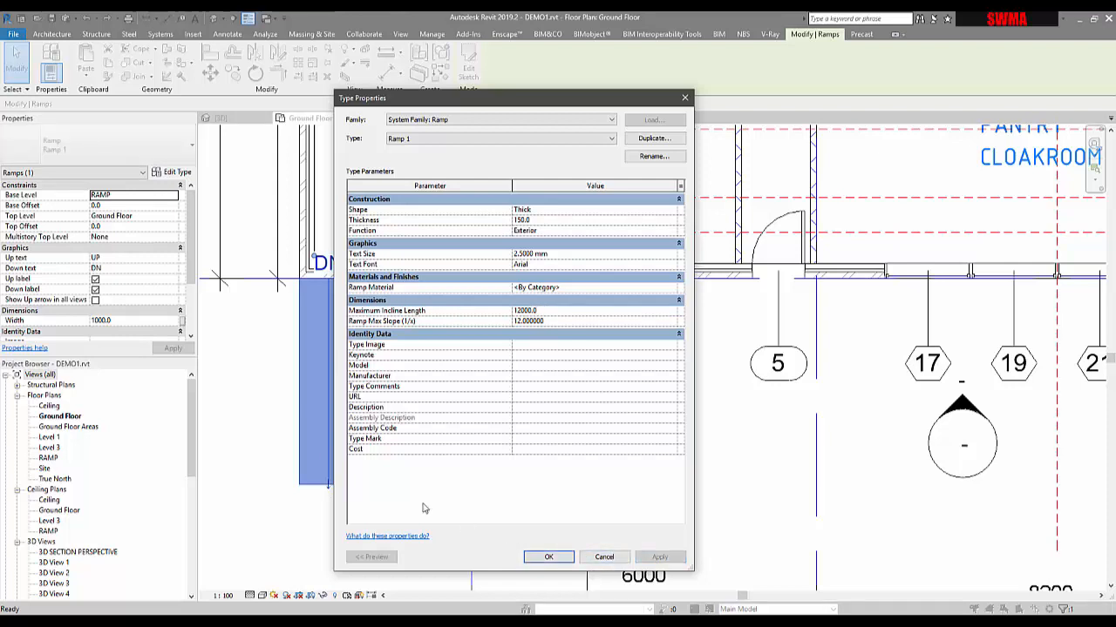
pyautogui.click(551, 558)
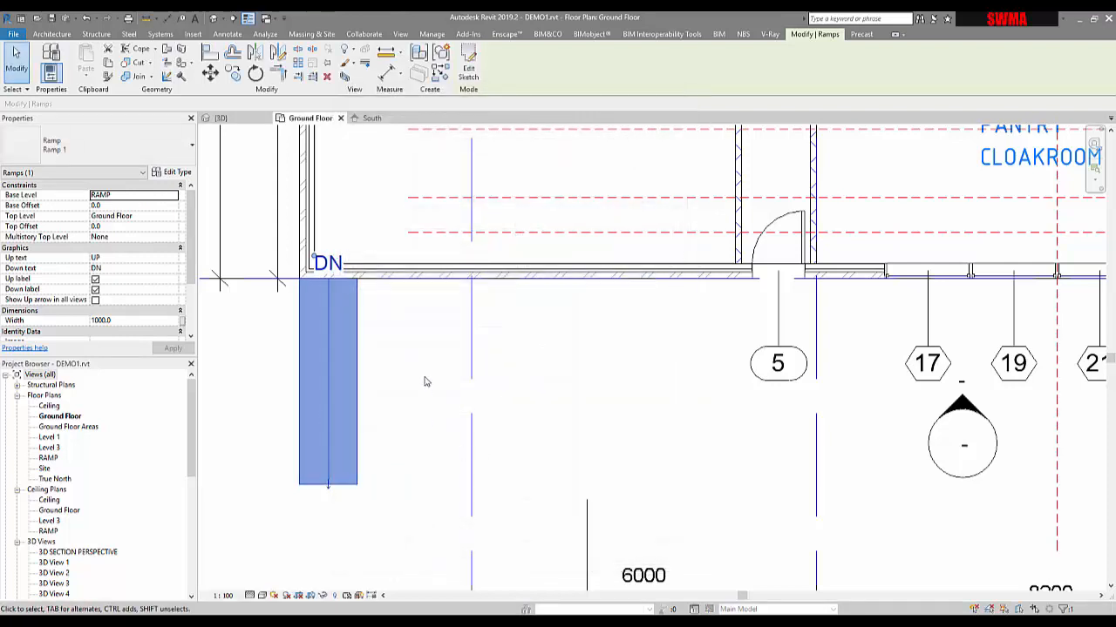
# Edit the ramp's sketch and widen it by moving its right boundary line to just past door 5
pyautogui.click(468, 68)
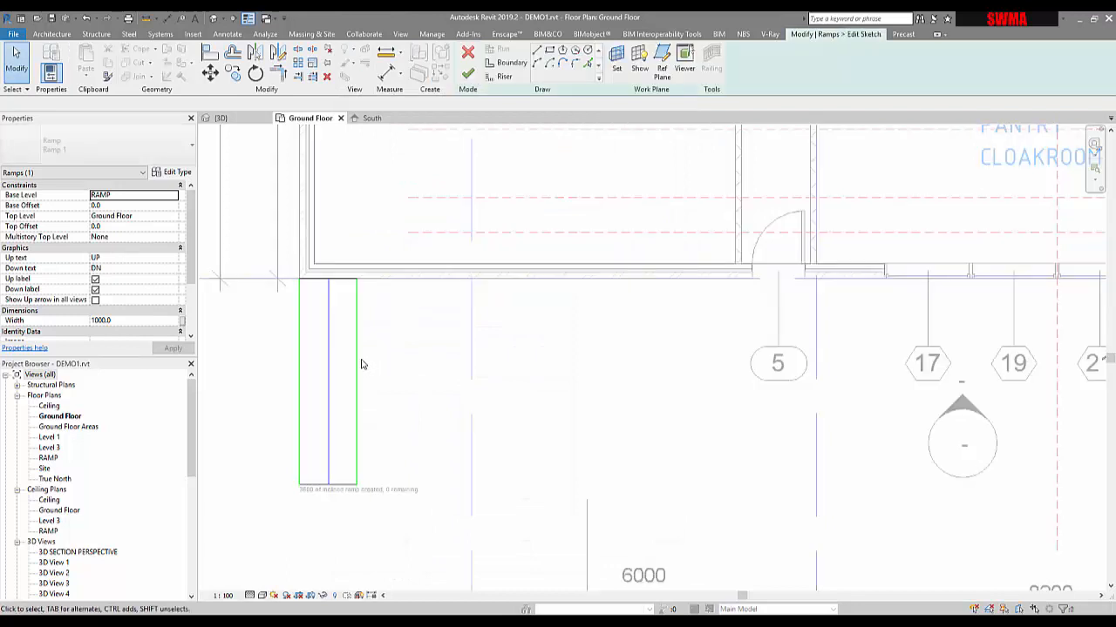
pyautogui.click(357, 327)
pyautogui.moveTo(646, 326); pyautogui.dragTo(822, 322)
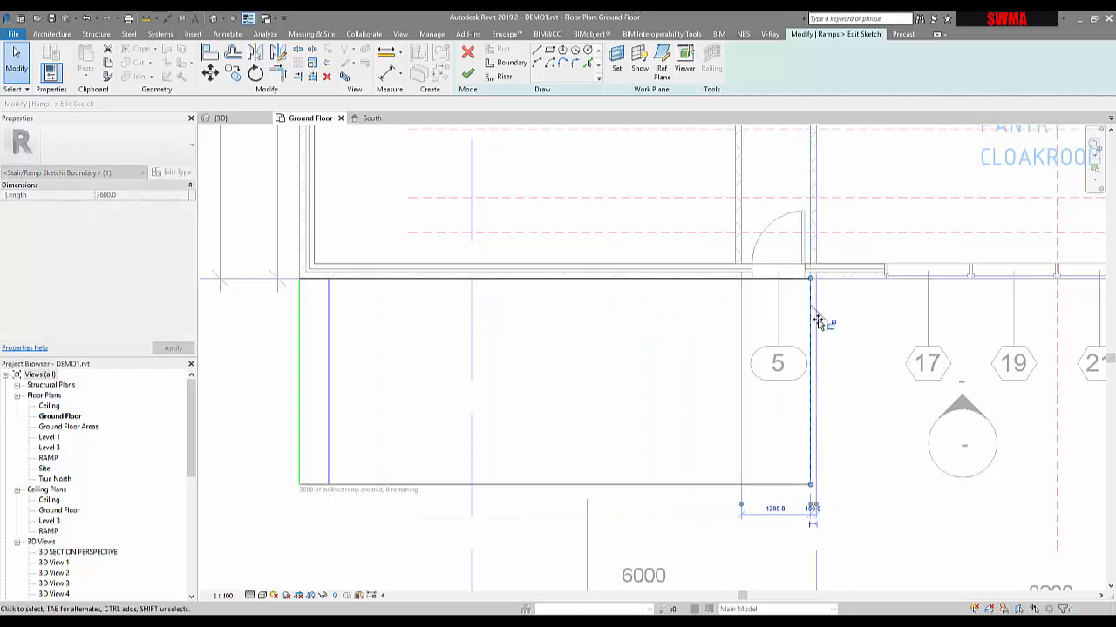
# Move the run line near the middle of the widened ramp, about 4400 from its left boundary, and finish the sketch
pyautogui.click(327, 374)
pyautogui.moveTo(327, 374)
pyautogui.mouseDown()
pyautogui.moveTo(592, 351)
pyautogui.moveTo(552, 343)
pyautogui.mouseUp()
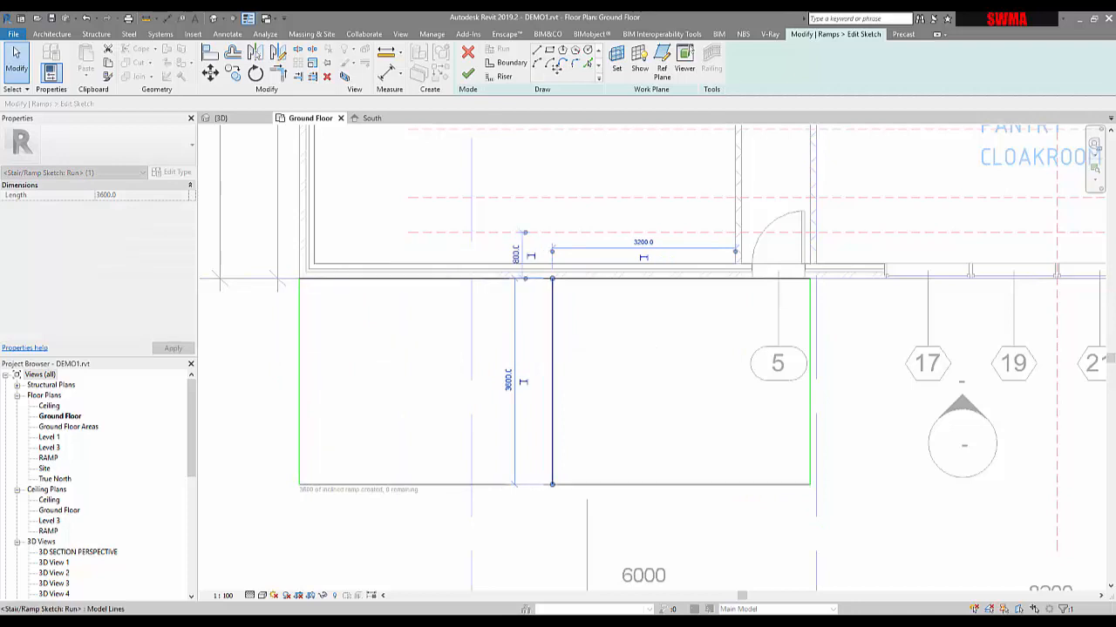
pyautogui.click(290, 396)
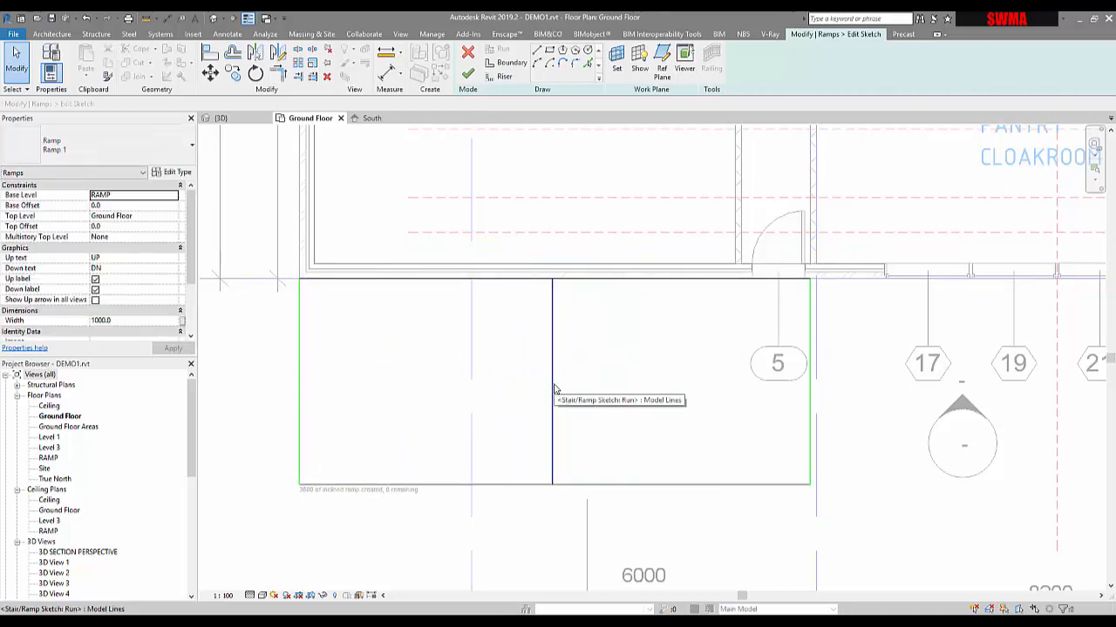
pyautogui.click(301, 403)
pyautogui.moveTo(299, 281)
pyautogui.mouseDown()
pyautogui.moveTo(378, 279)
pyautogui.moveTo(299, 278)
pyautogui.mouseUp()
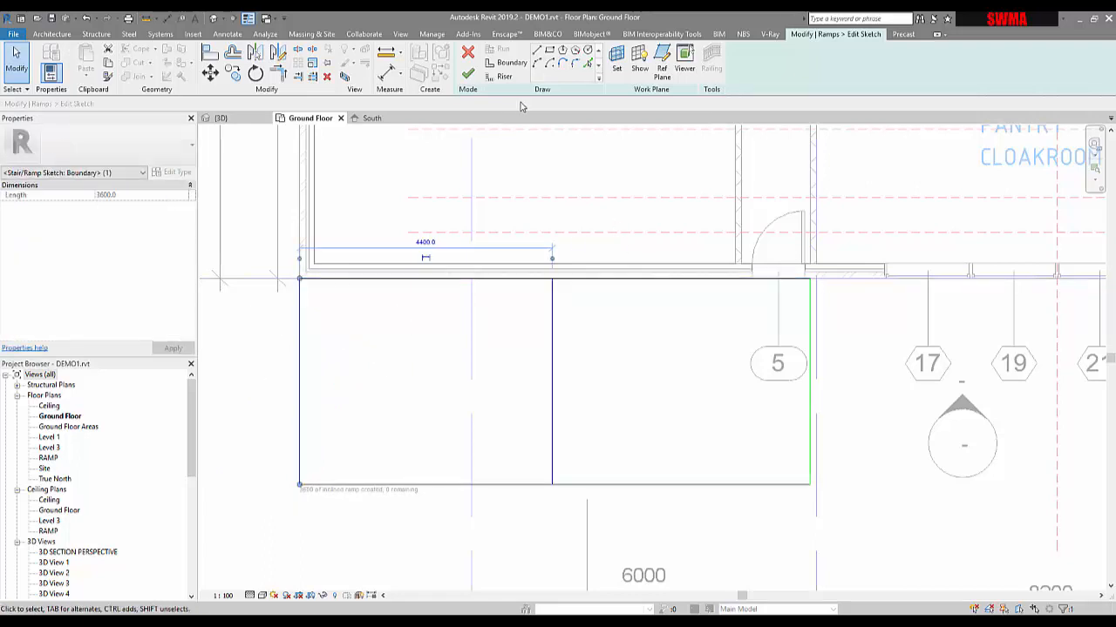
pyautogui.click(468, 72)
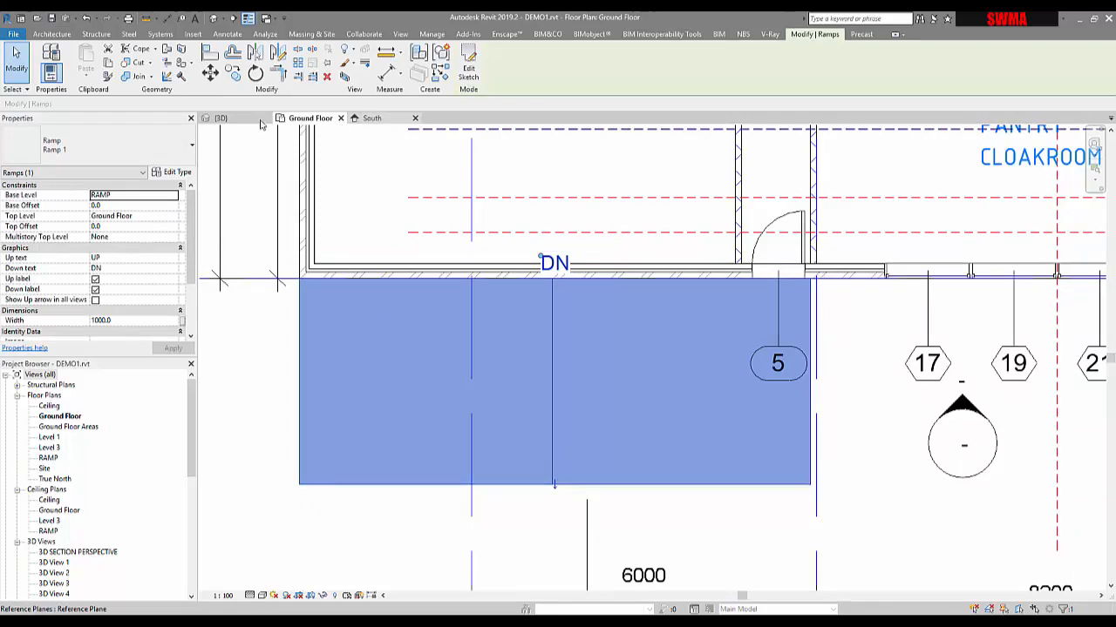
# Change the shape of the ramp's type to Solid from the 3D view and accept the type properties
pyautogui.click(228, 117)
pyautogui.keyDown('shift'); pyautogui.moveTo(669, 476); pyautogui.dragTo(719, 438, button='middle'); pyautogui.keyUp('shift')
pyautogui.click(719, 441)
pyautogui.scroll(1, 688, 347)
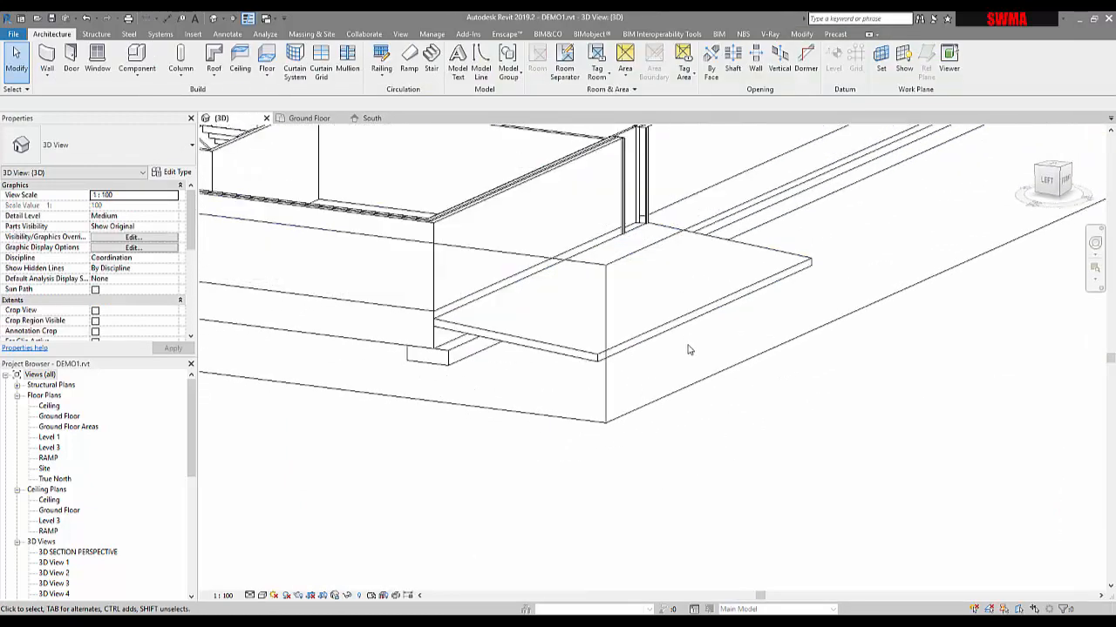
pyautogui.click(687, 319)
pyautogui.keyDown('shift'); pyautogui.moveTo(756, 348); pyautogui.dragTo(659, 403, button='middle'); pyautogui.keyUp('shift')
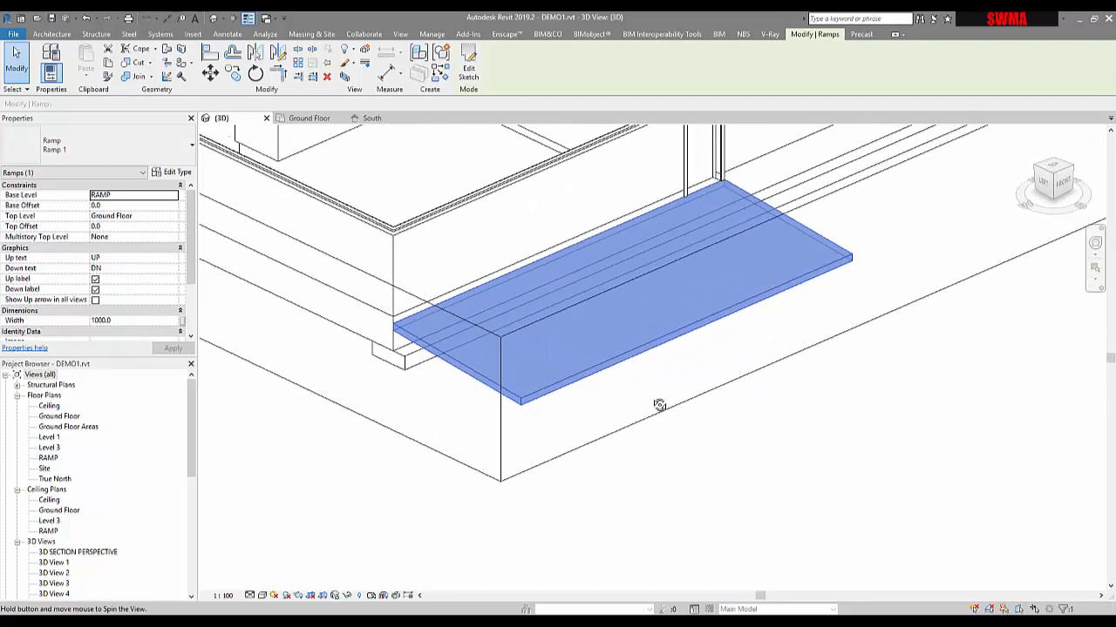
pyautogui.click(171, 172)
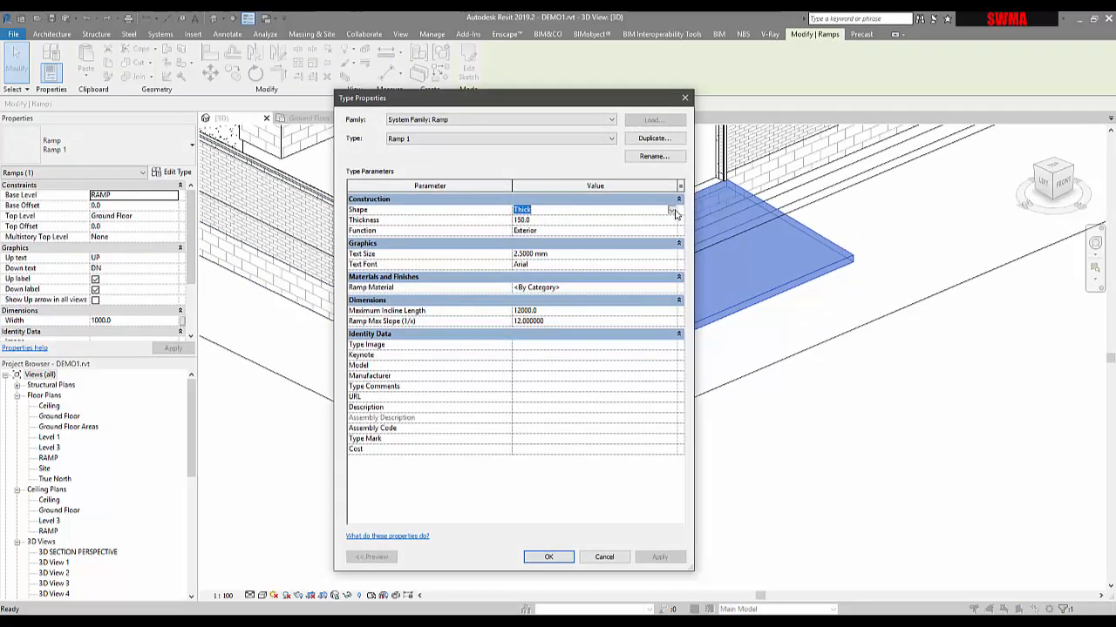
pyautogui.click(672, 212)
pyautogui.click(584, 230)
pyautogui.moveTo(549, 97); pyautogui.dragTo(935, 124)
pyautogui.click(1045, 584)
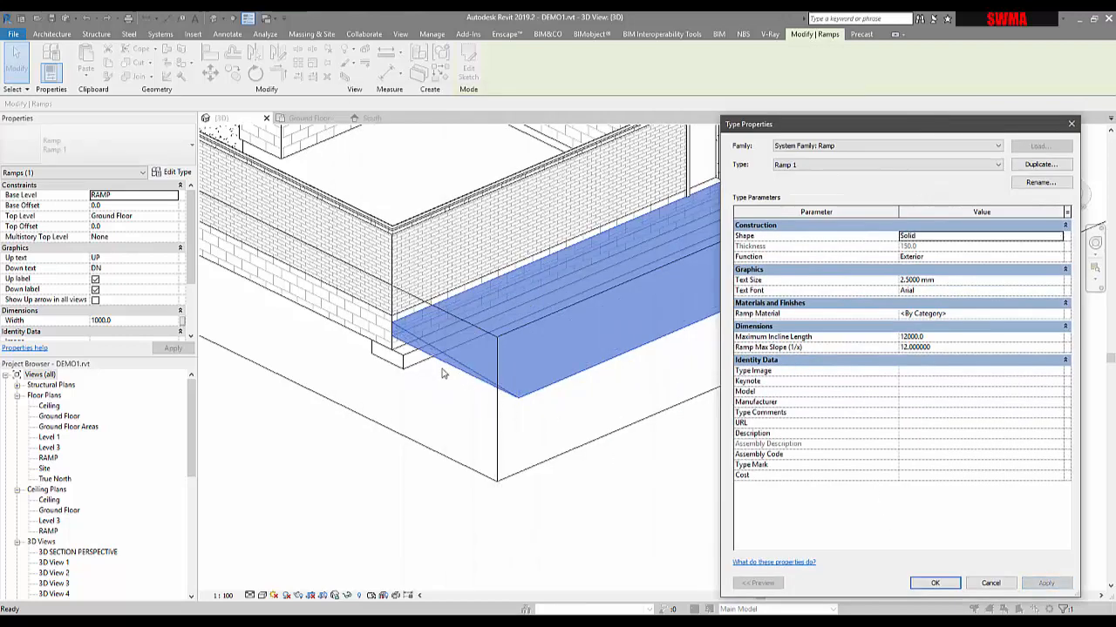
pyautogui.click(932, 583)
pyautogui.click(773, 451)
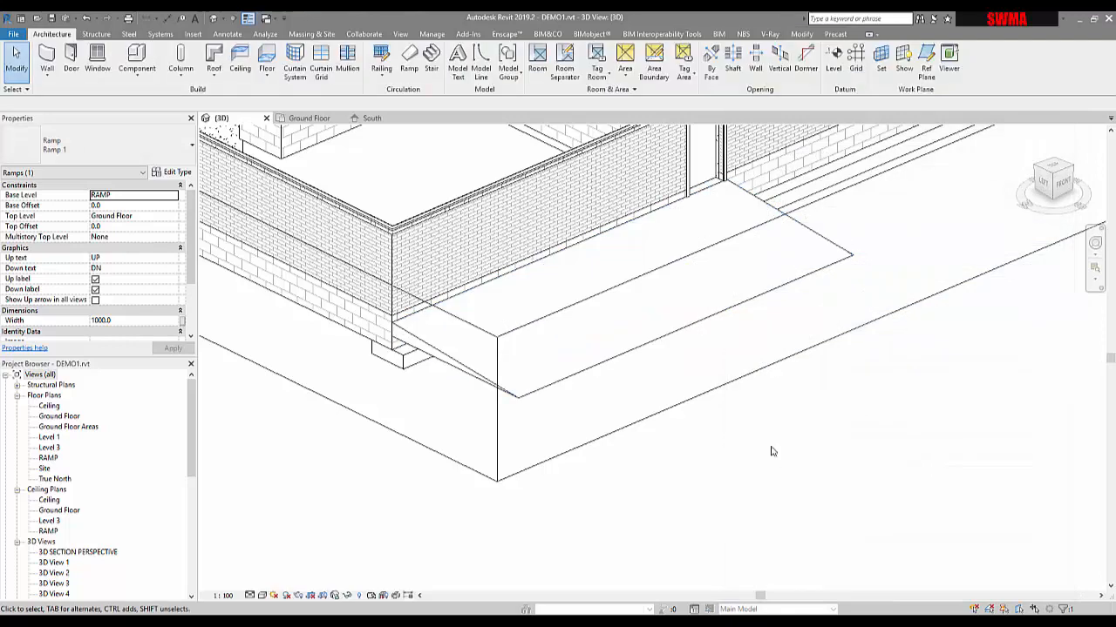
# Set the maximum slope (1/x) of the ramp's type to 6 and accept the type properties
pyautogui.scroll(2, 668, 466)
pyautogui.click(658, 447)
pyautogui.moveTo(642, 471)
pyautogui.keyDown('shift'); pyautogui.mouseDown(button='middle')
pyautogui.moveTo(740, 381)
pyautogui.moveTo(770, 334)
pyautogui.moveTo(705, 428)
pyautogui.moveTo(638, 467)
pyautogui.moveTo(648, 506)
pyautogui.mouseUp(button='middle'); pyautogui.keyUp('shift')
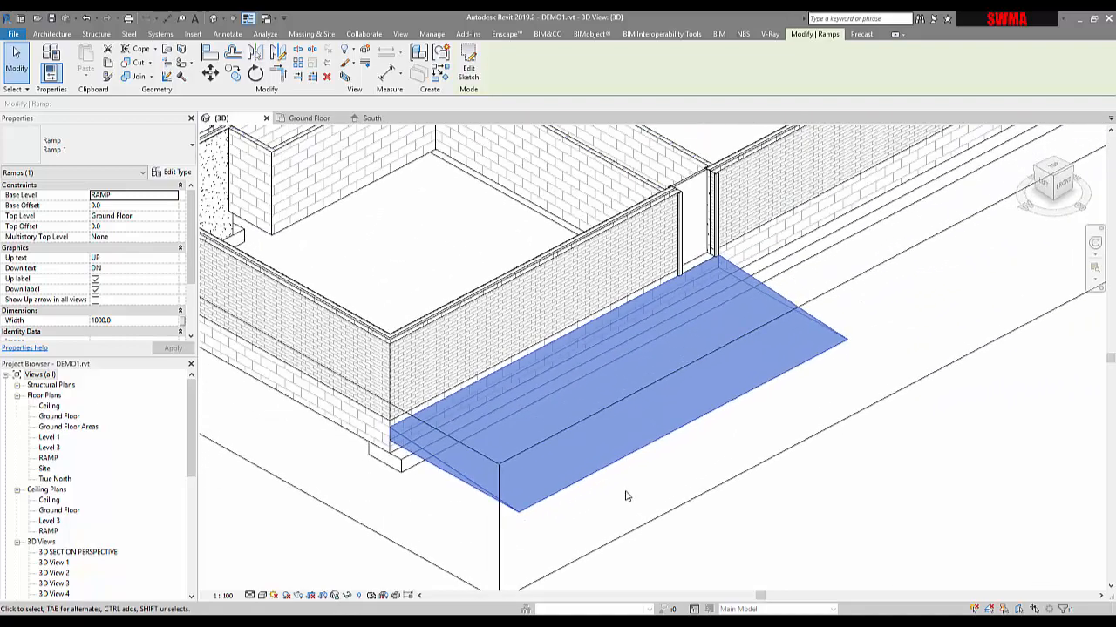
pyautogui.click(173, 172)
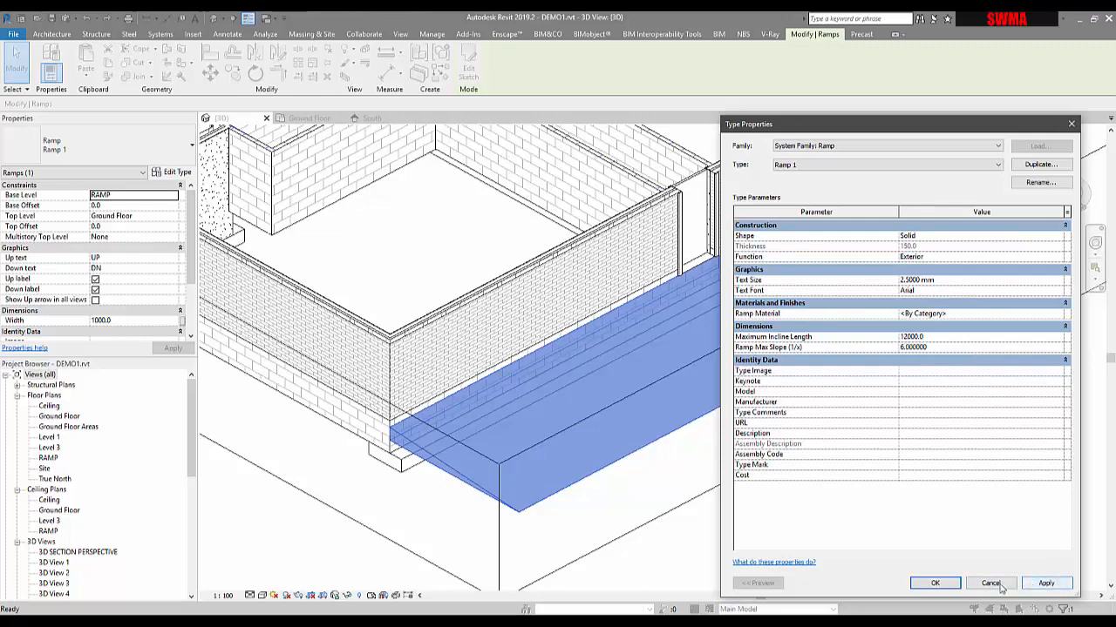
pyautogui.click(936, 585)
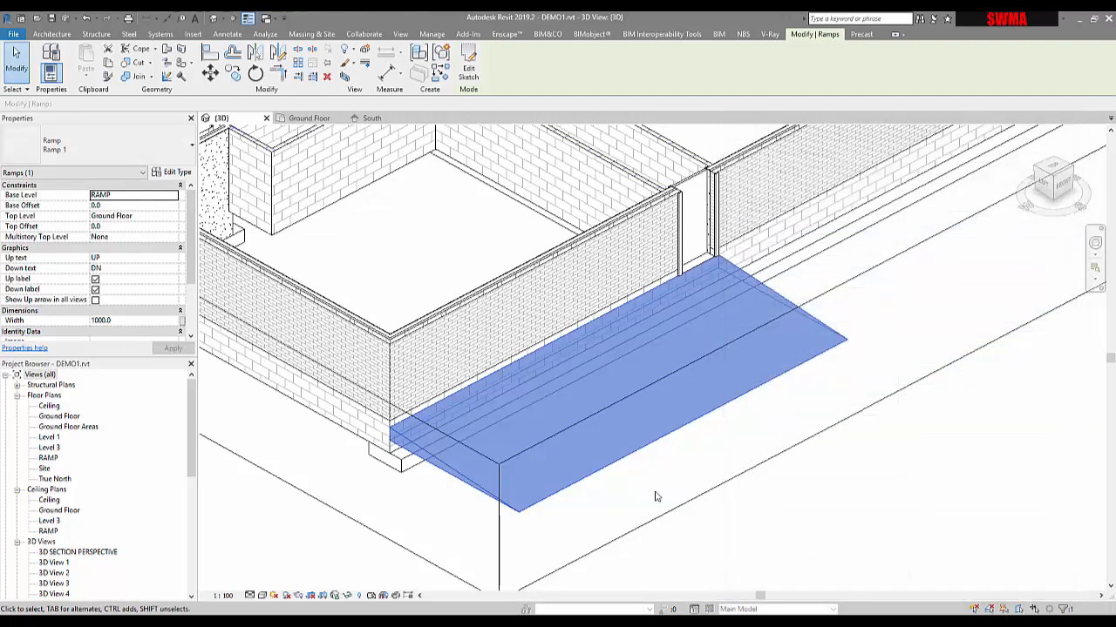
# Edit the ramp's sketch in 3D and move the outer riser line away from the building to about 7200 from the wall
pyautogui.keyDown('shift'); pyautogui.moveTo(575, 538); pyautogui.dragTo(647, 506, button='middle'); pyautogui.keyUp('shift')
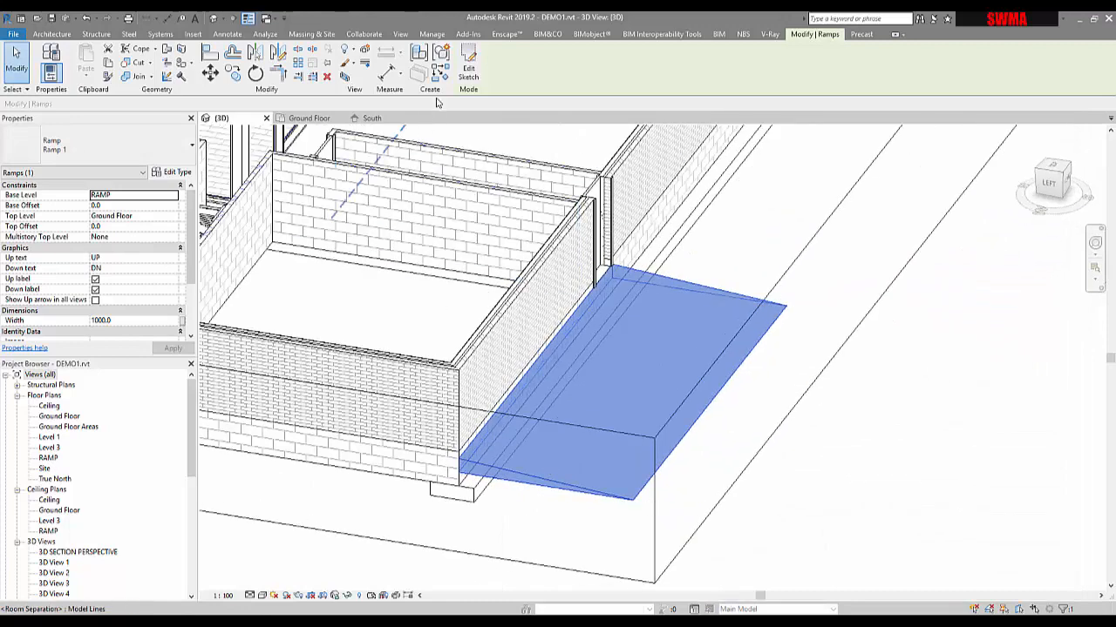
pyautogui.doubleClick(661, 428)
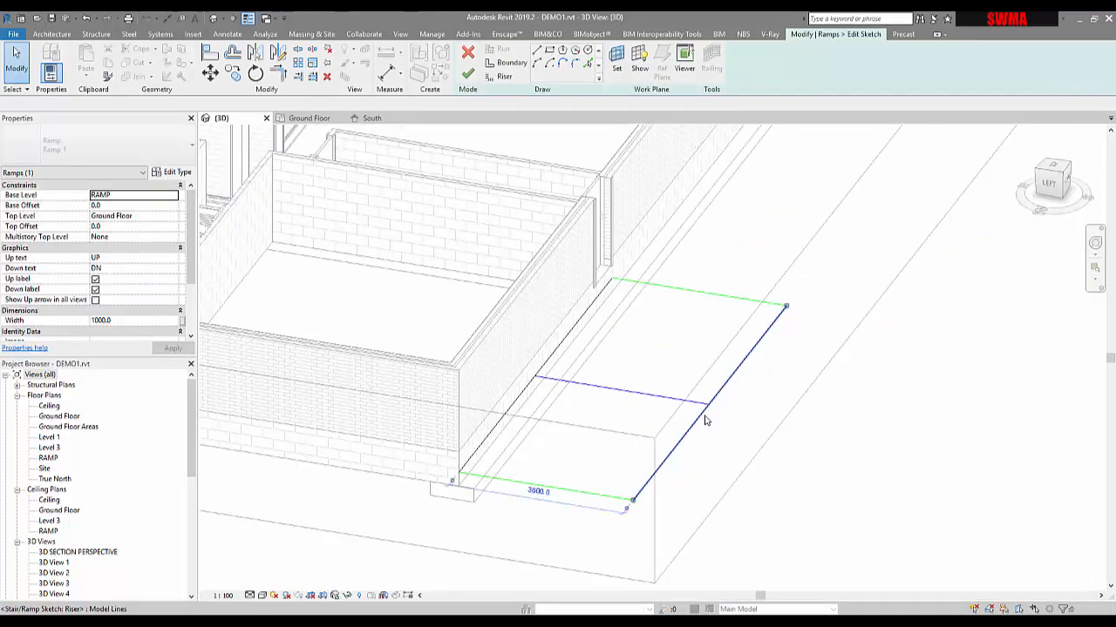
pyautogui.click(702, 415)
pyautogui.moveTo(702, 416); pyautogui.dragTo(868, 459)
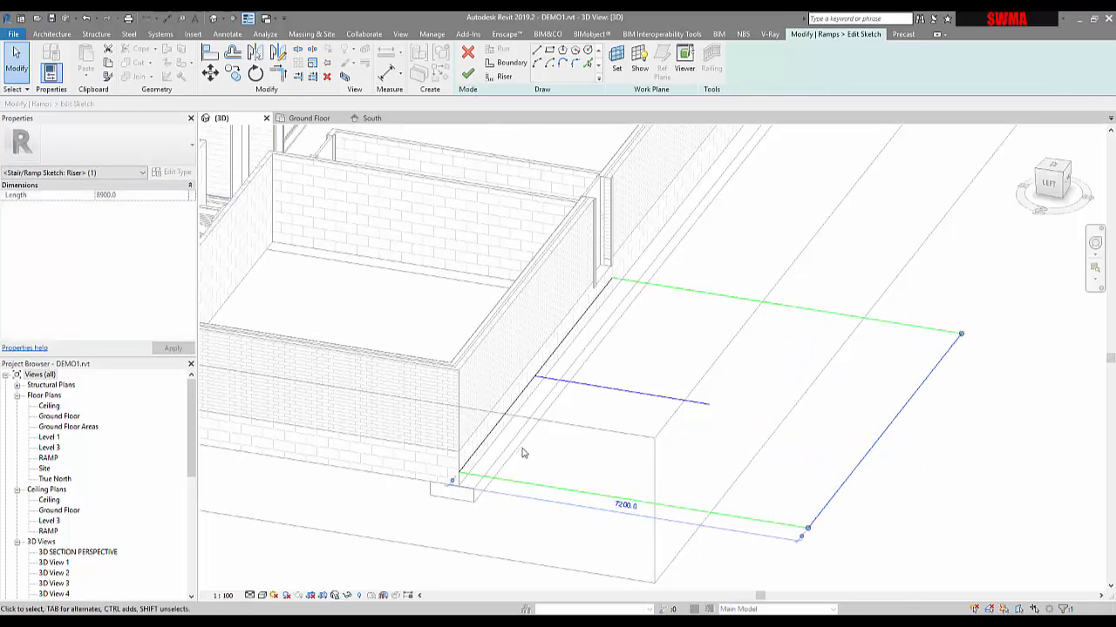
# Finish the ramp's sketch and examine the lengthened ramp against the building in the 3D view
pyautogui.click(468, 74)
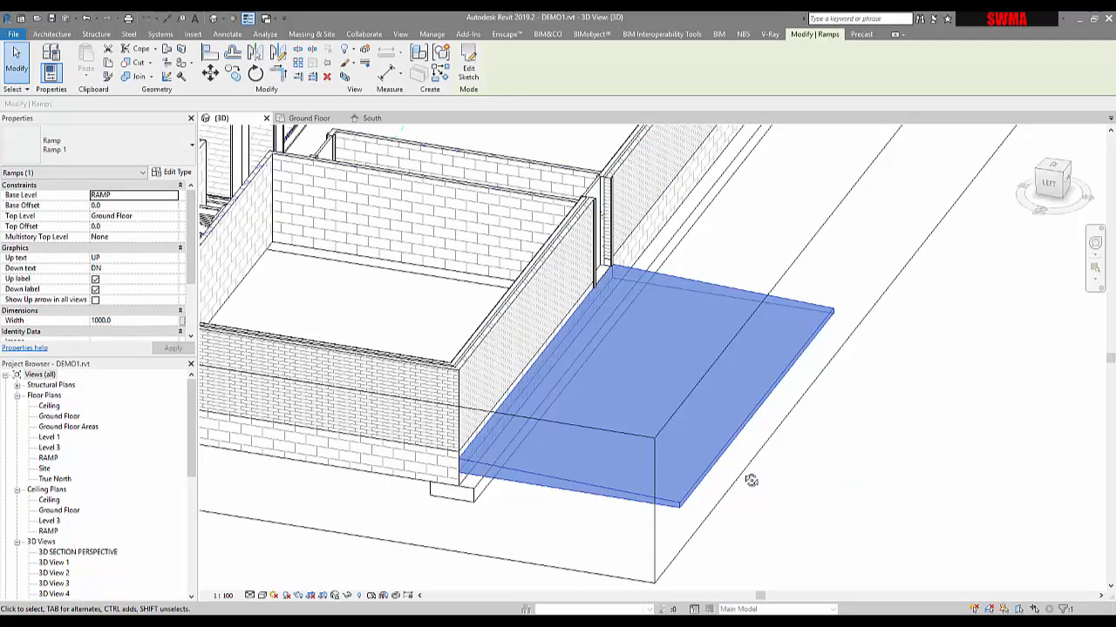
pyautogui.keyDown('shift'); pyautogui.moveTo(752, 481); pyautogui.dragTo(787, 379, button='middle'); pyautogui.keyUp('shift')
pyautogui.scroll(-4, 677, 509)
pyautogui.click(705, 515)
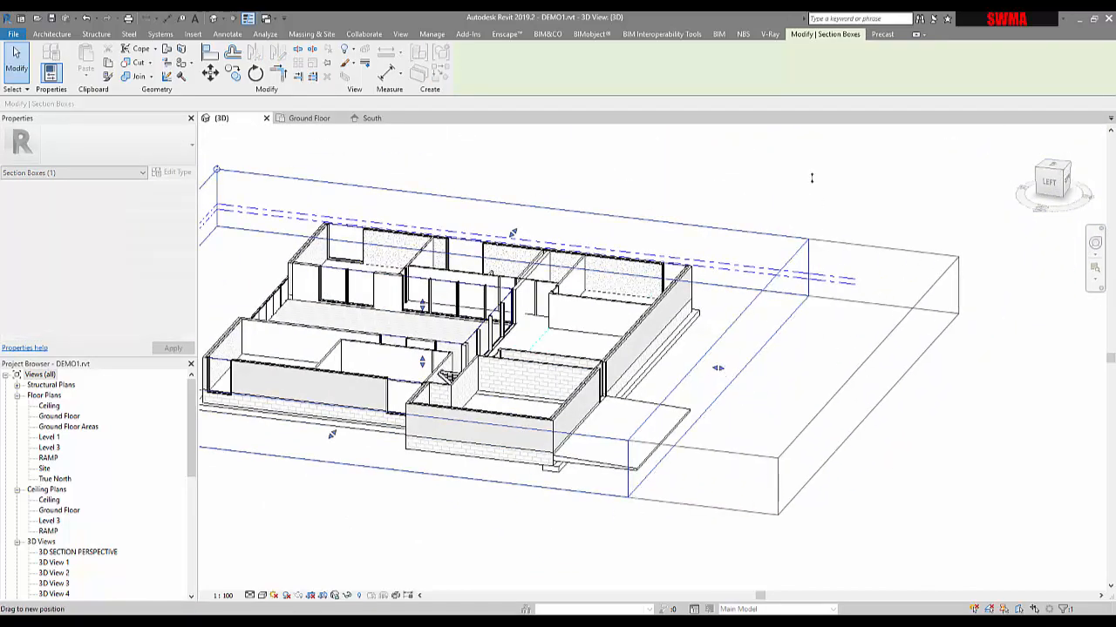
pyautogui.press('Escape')
pyautogui.click(641, 414)
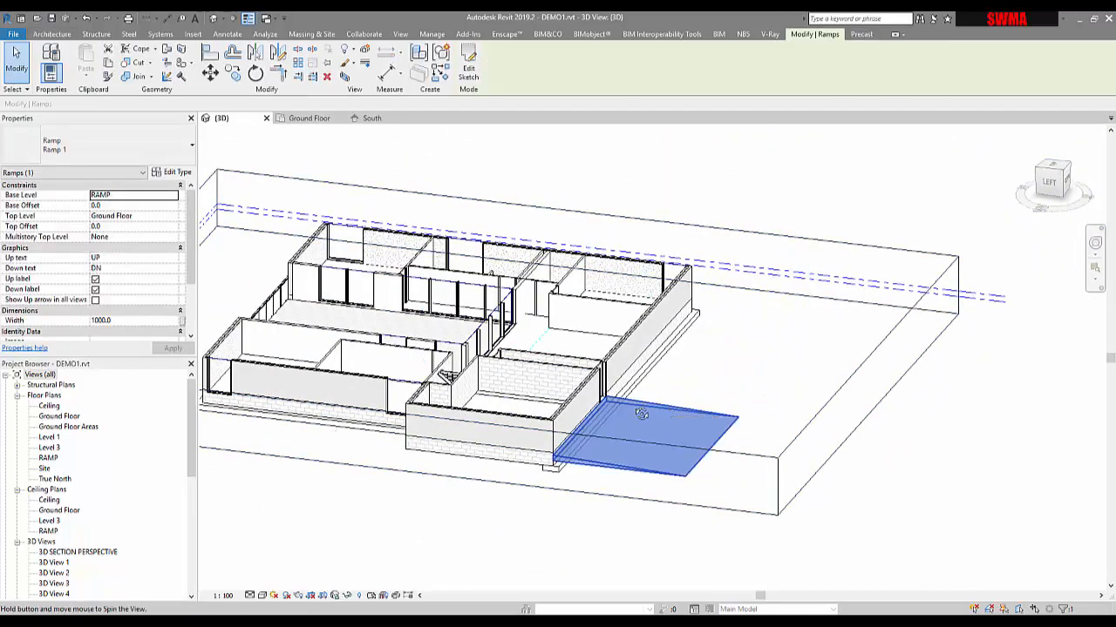
pyautogui.keyDown('shift'); pyautogui.moveTo(642, 414); pyautogui.dragTo(657, 423, button='middle'); pyautogui.keyUp('shift')
pyautogui.press('Escape')
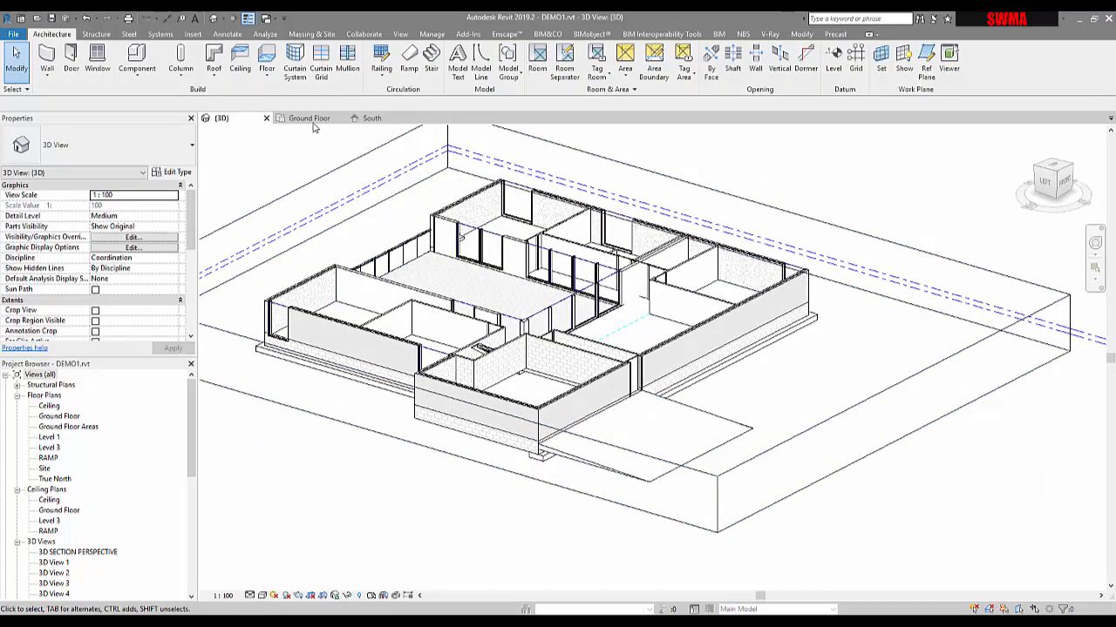
# In the Ground Floor plan, extend the section line and its view extent beyond the ramp's outer edge
pyautogui.click(310, 118)
pyautogui.scroll(-5, 556, 343)
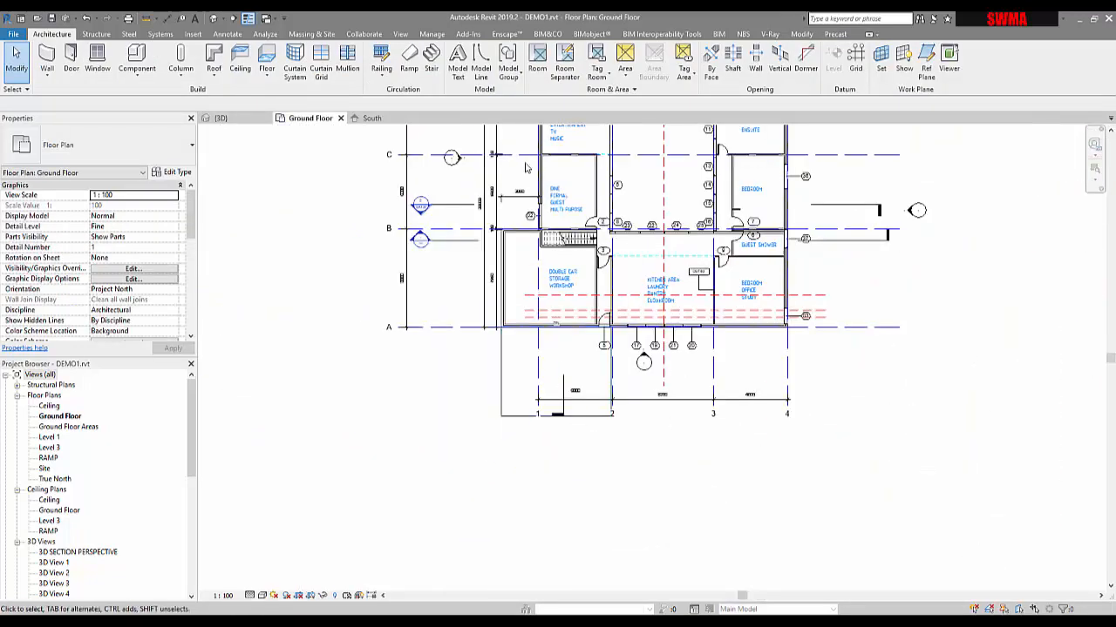
pyautogui.moveTo(525, 167); pyautogui.dragTo(478, 249, button='middle')
pyautogui.click(516, 498)
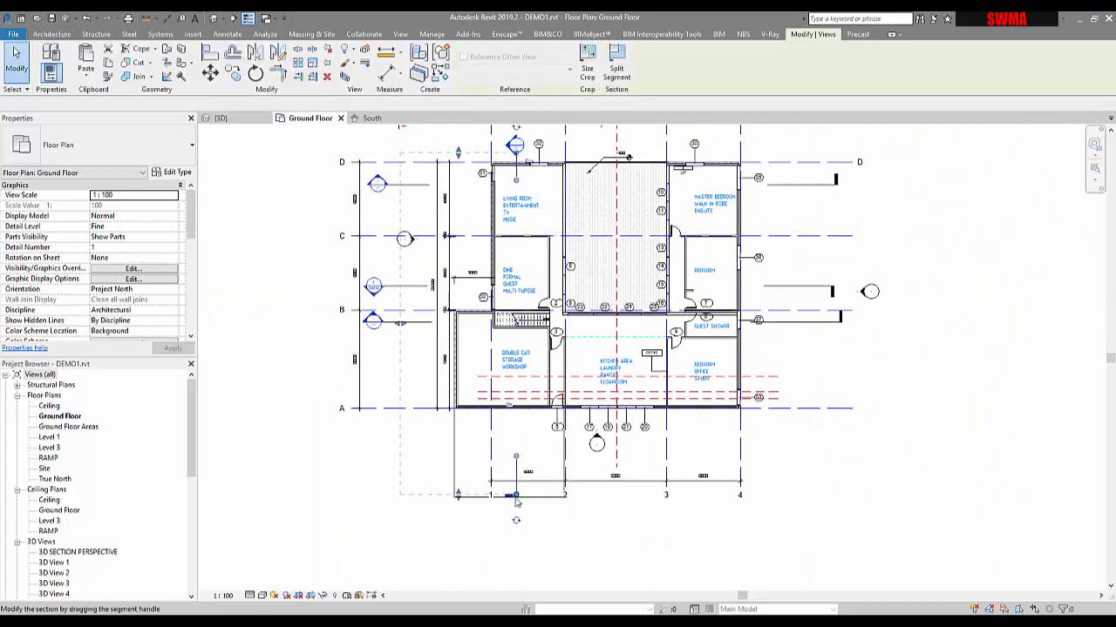
pyautogui.moveTo(516, 497); pyautogui.dragTo(517, 526)
pyautogui.moveTo(458, 496); pyautogui.dragTo(457, 524)
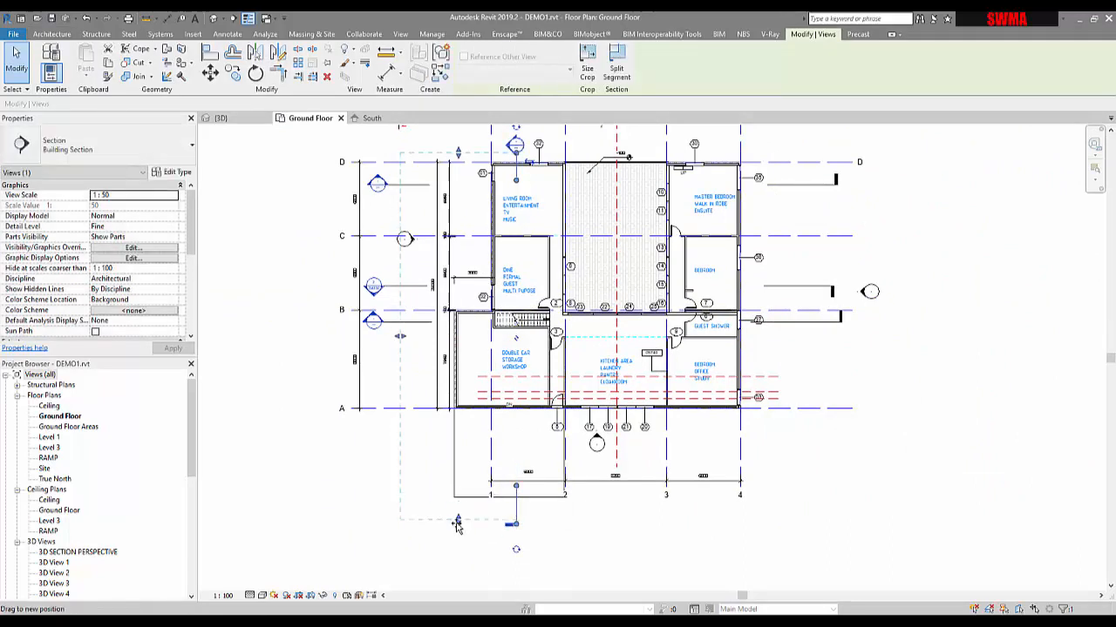
# Open the view of the extended section and inspect the ramp's solid profile against the wall
pyautogui.rightClick(532, 211)
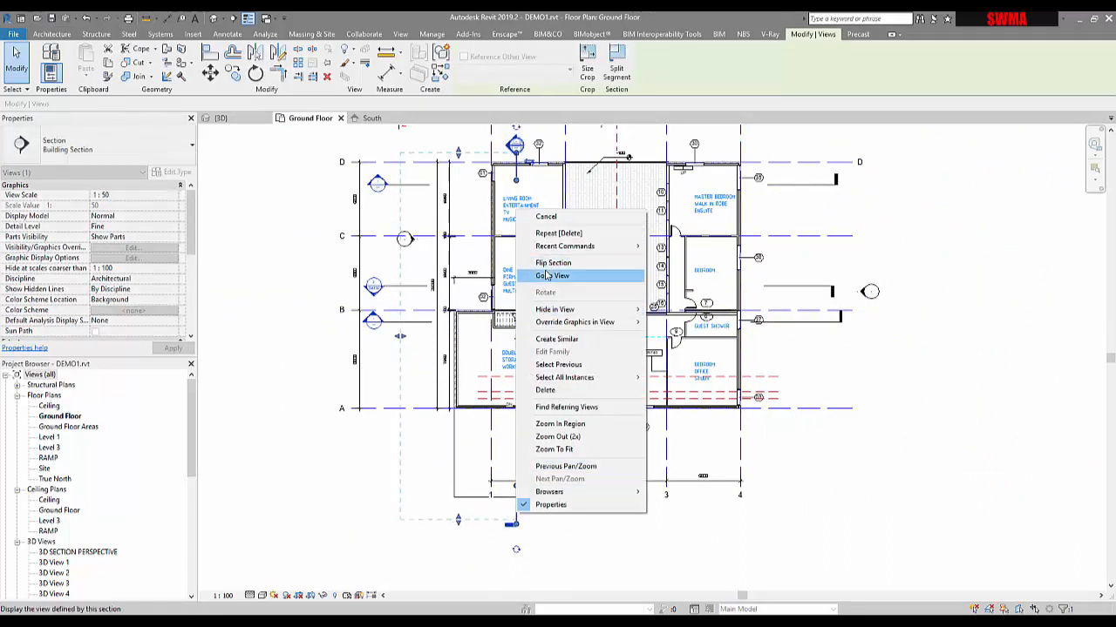
pyautogui.click(547, 276)
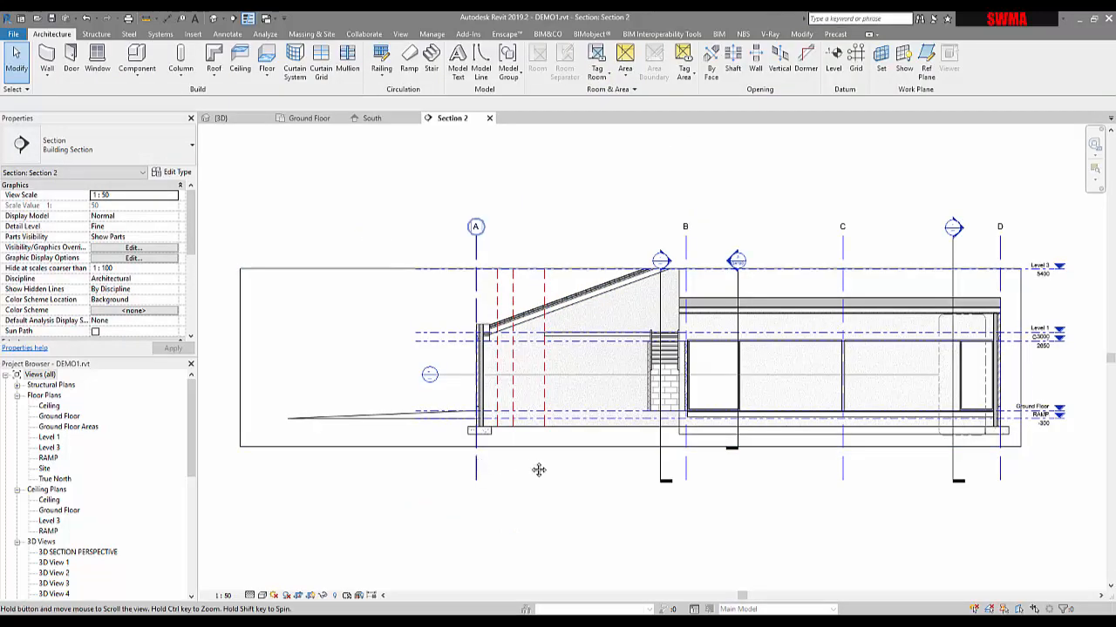
pyautogui.scroll(5, 561, 438)
pyautogui.click(561, 429)
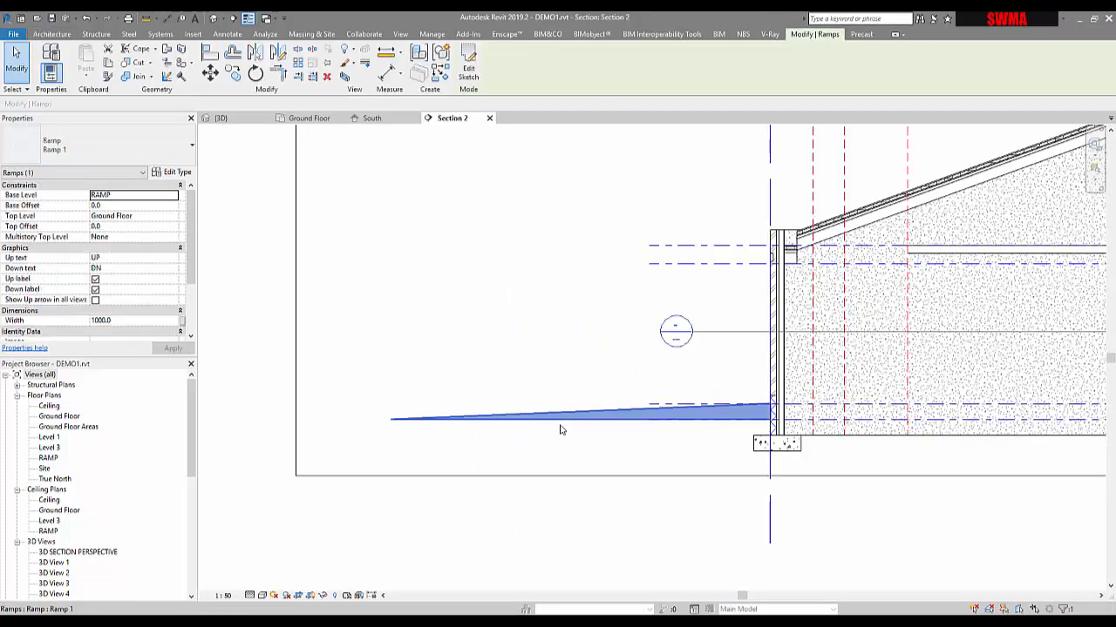
pyautogui.scroll(2, 560, 429)
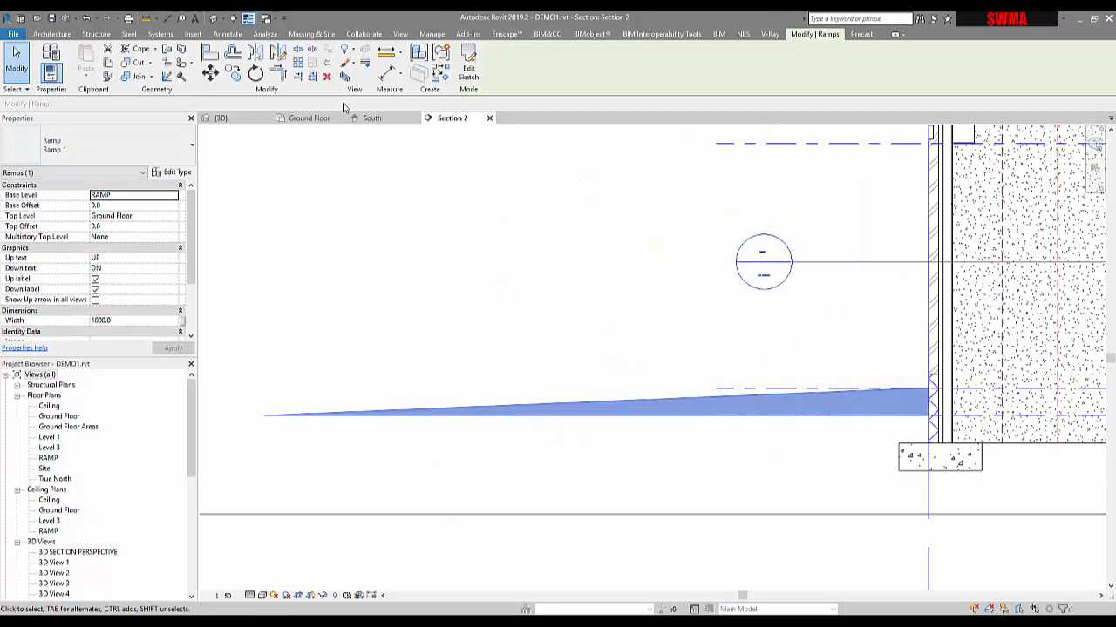
# Place an angular dimension between the ramp's sloping surface and the Ground Floor level line in the section
pyautogui.click(240, 36)
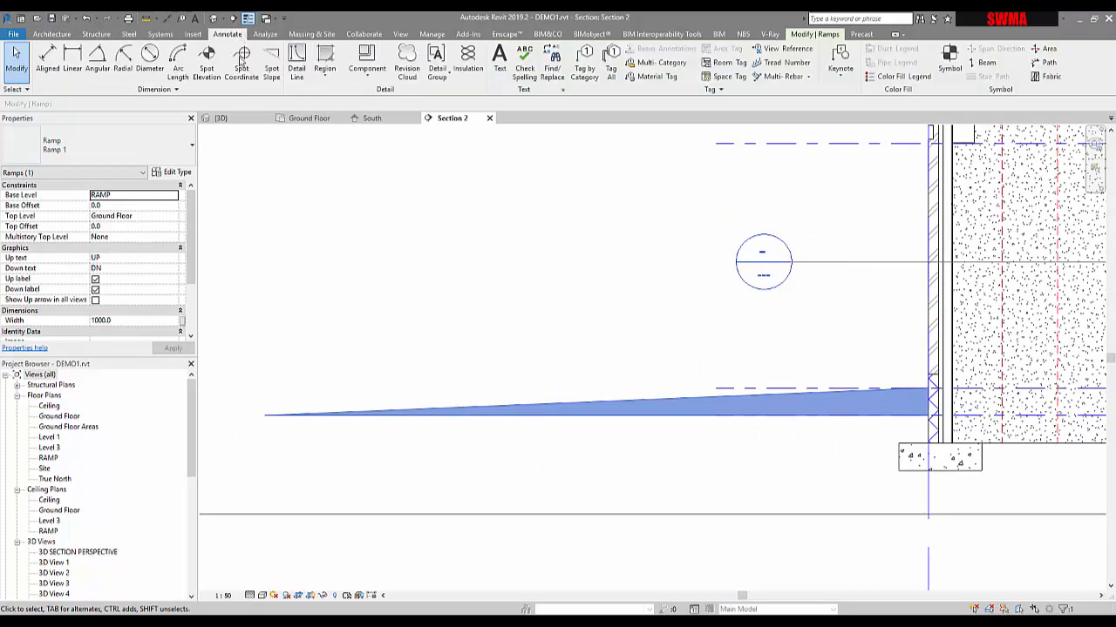
pyautogui.click(97, 60)
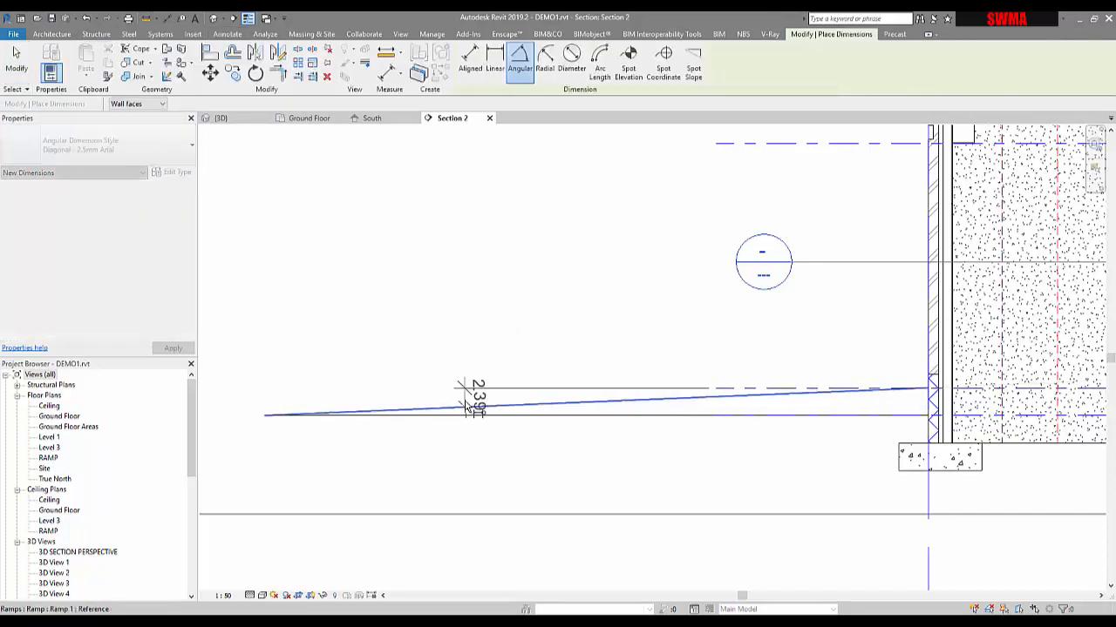
pyautogui.click(443, 400)
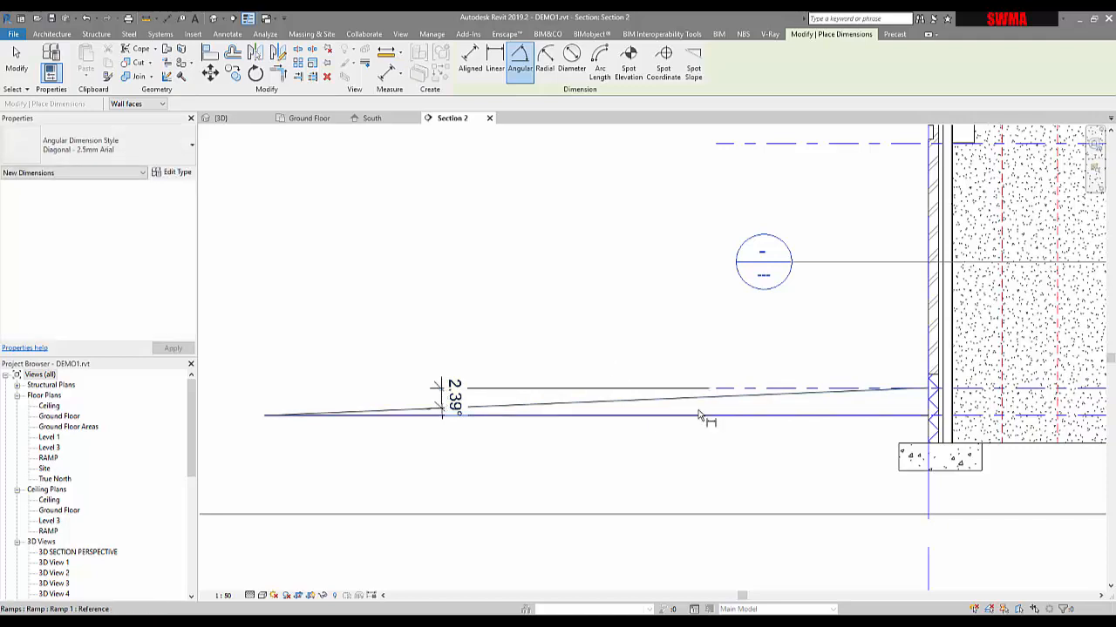
pyautogui.press('Escape')
# Try to change the ramp's slope by editing its angular dimension in the section
pyautogui.click(642, 399)
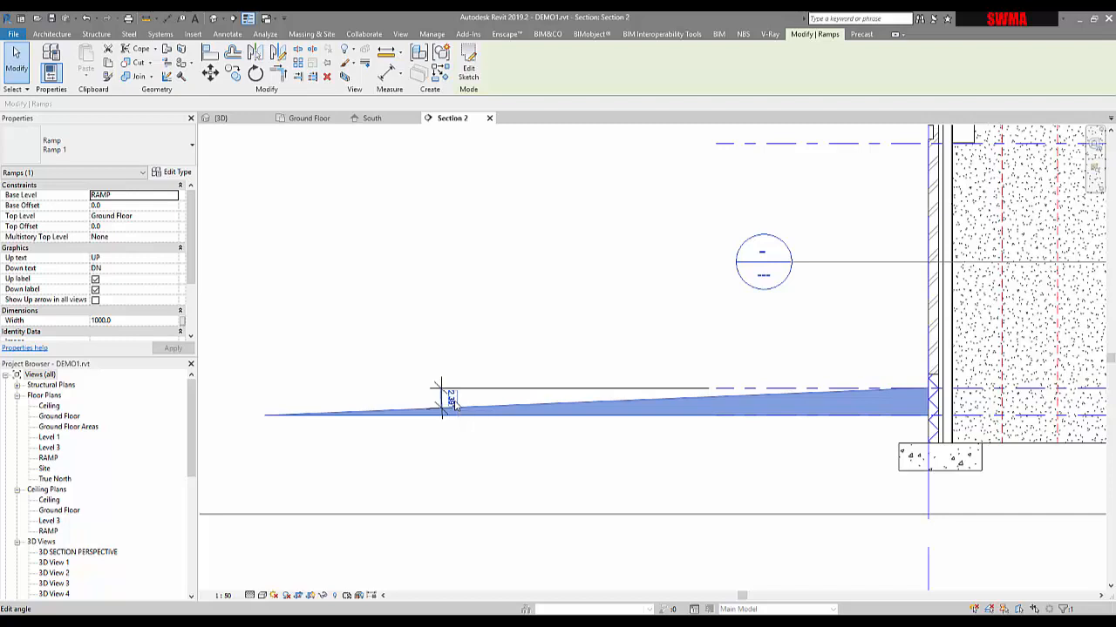
pyautogui.click(451, 400)
pyautogui.write('39')
pyautogui.press('Return')
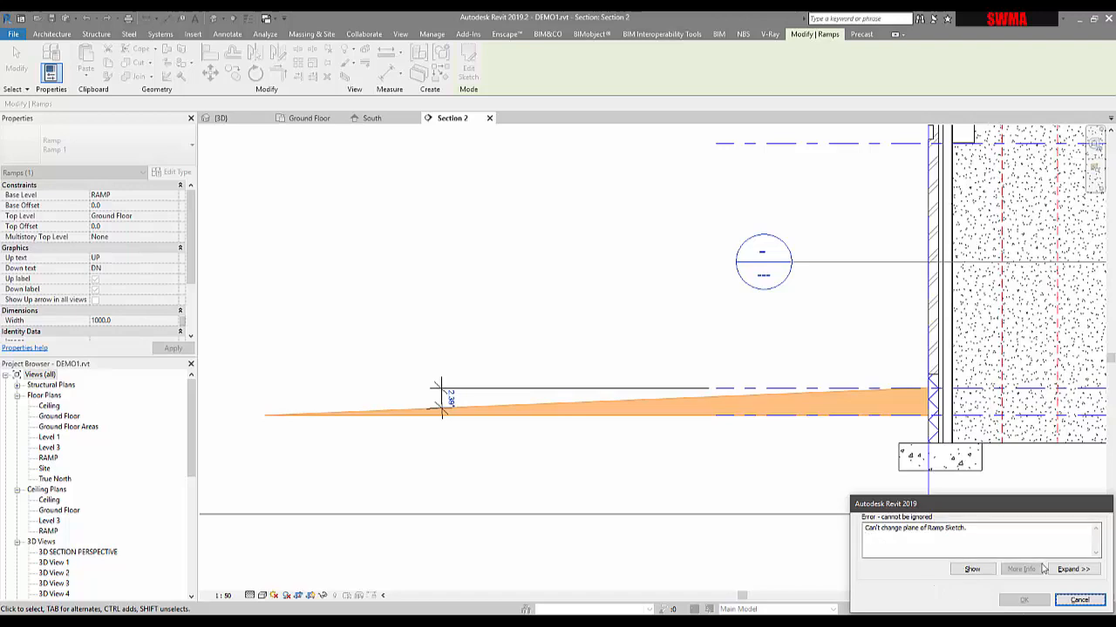
pyautogui.click(1079, 600)
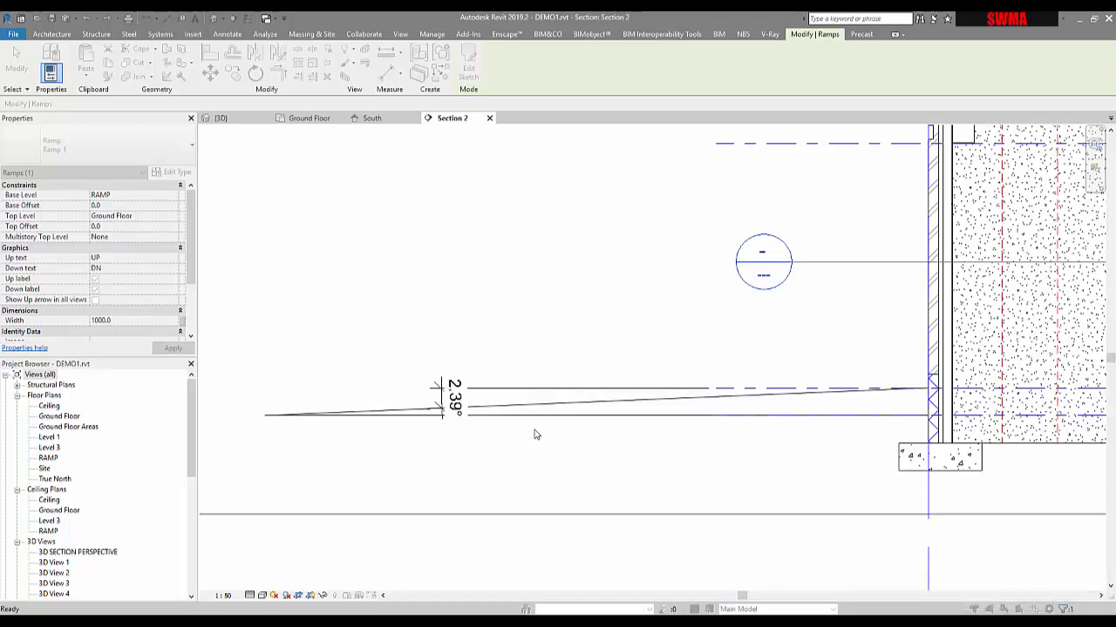
# Edit the ramp's sketch in the Ground Floor plan, set the outer riser's distance from the wall to 7000, and finish the sketch
pyautogui.click(576, 407)
pyautogui.click(309, 119)
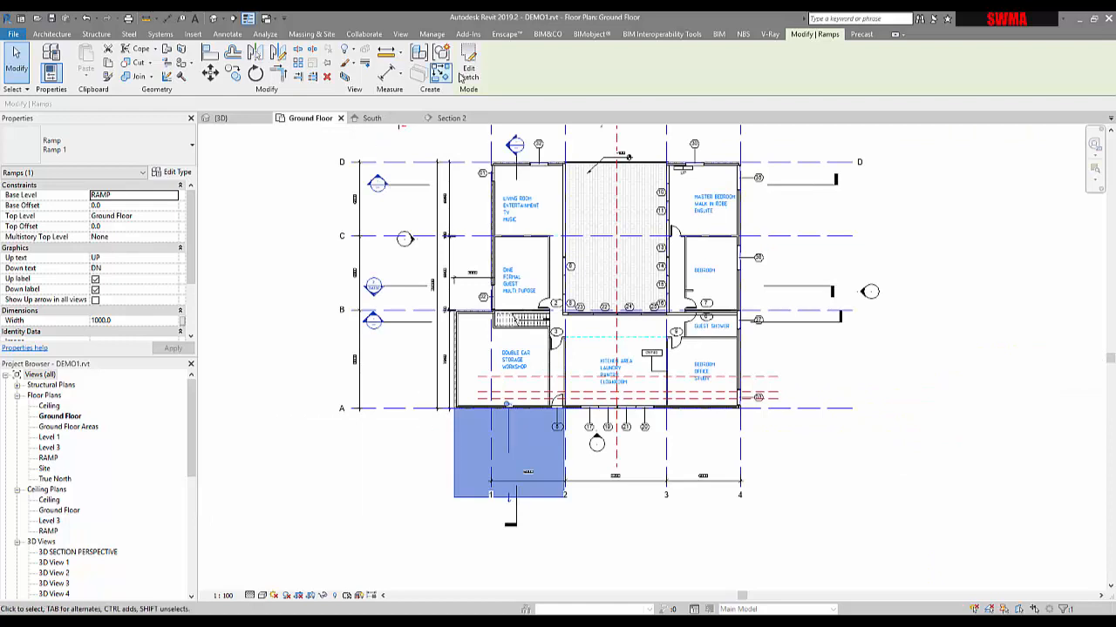
pyautogui.doubleClick(496, 448)
pyautogui.scroll(4, 485, 511)
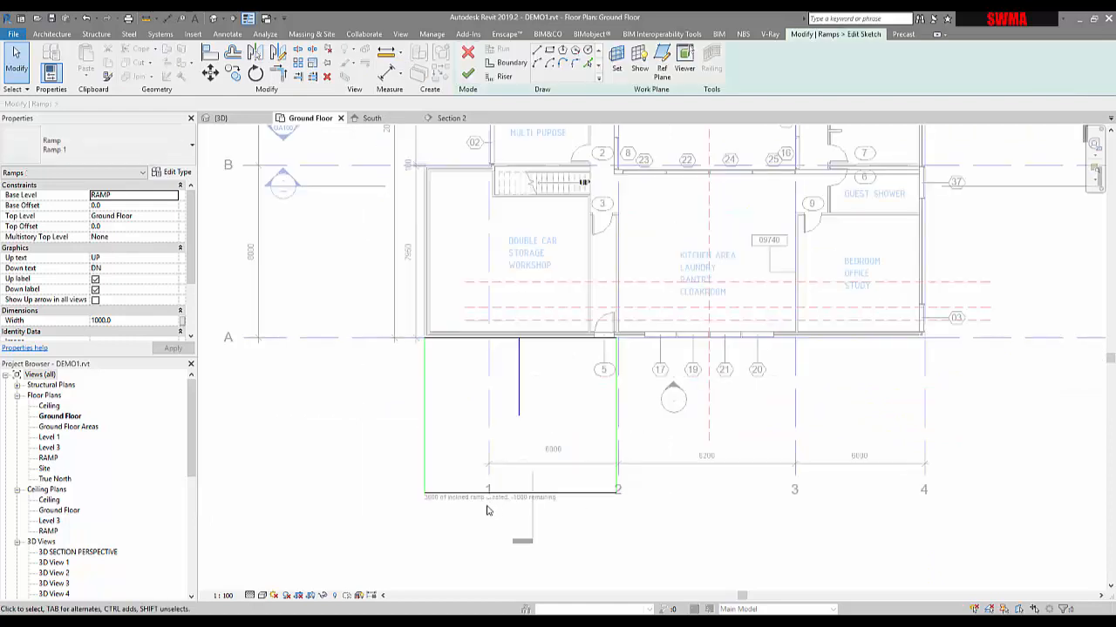
pyautogui.click(444, 491)
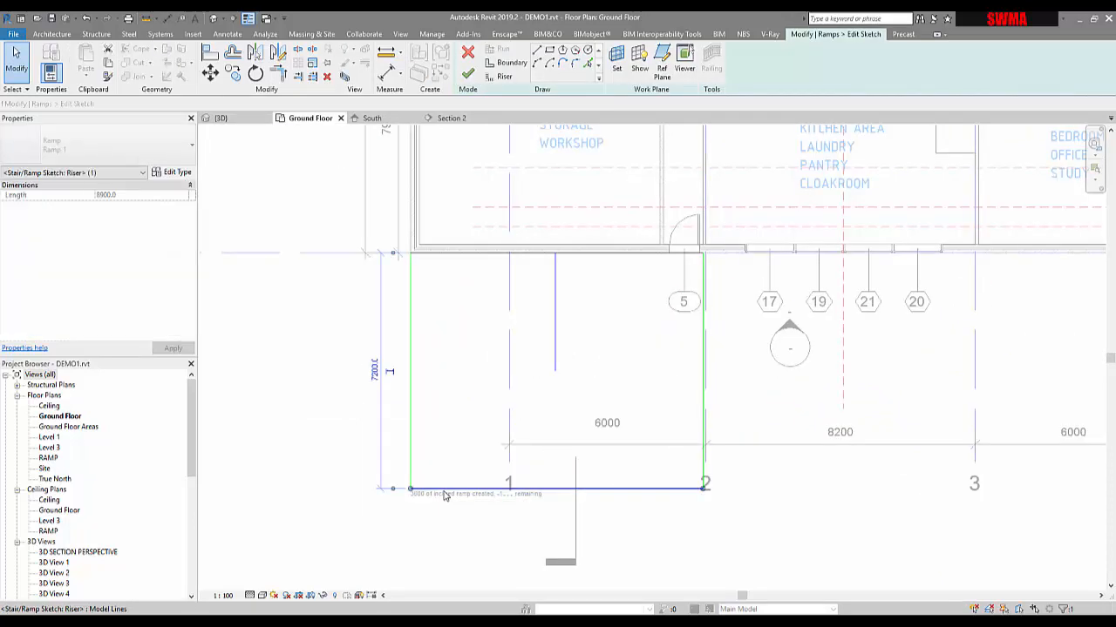
pyautogui.scroll(2, 402, 438)
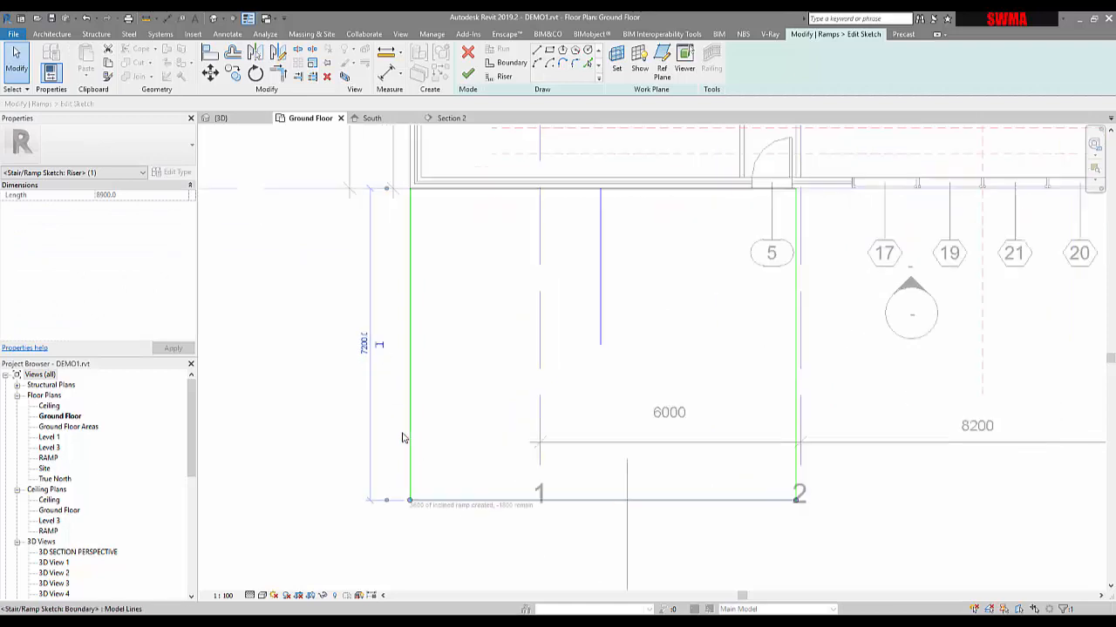
pyautogui.click(365, 343)
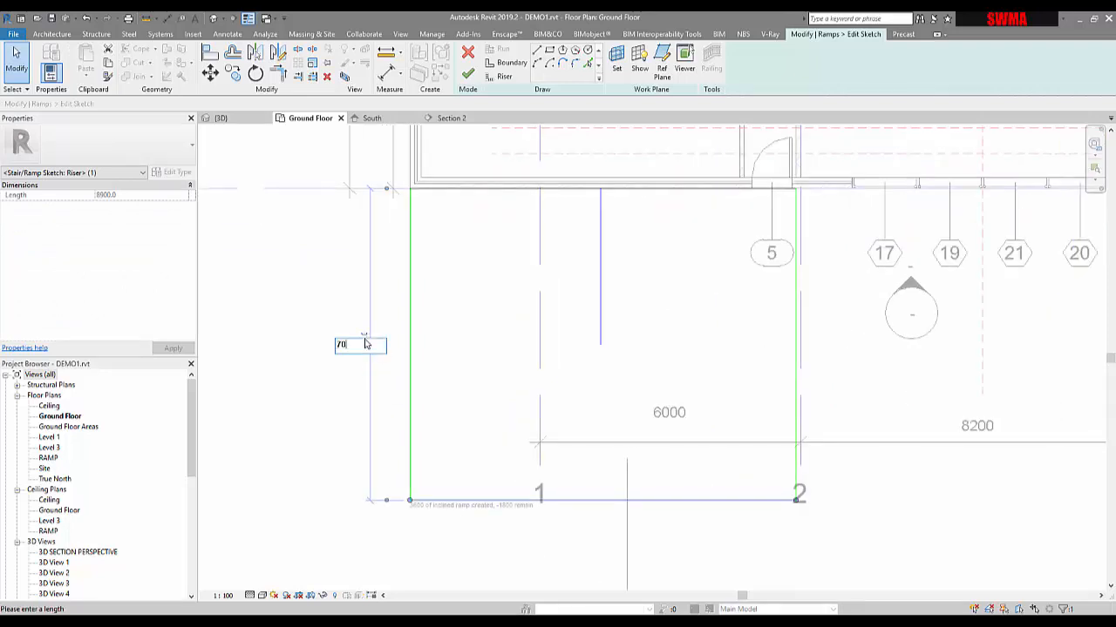
pyautogui.press('Return')
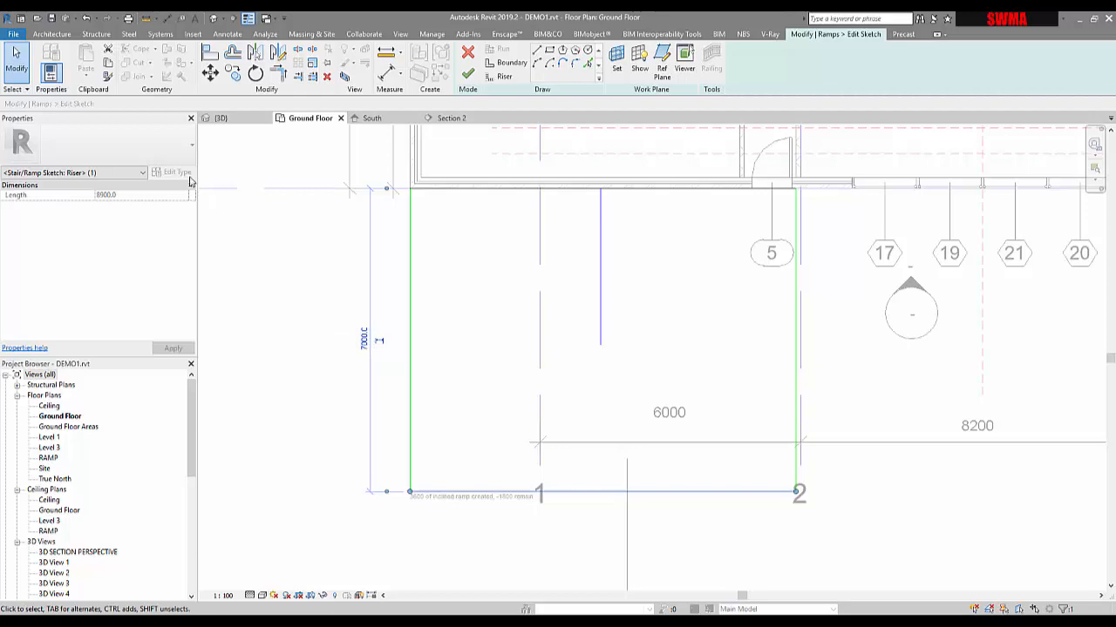
pyautogui.click(465, 74)
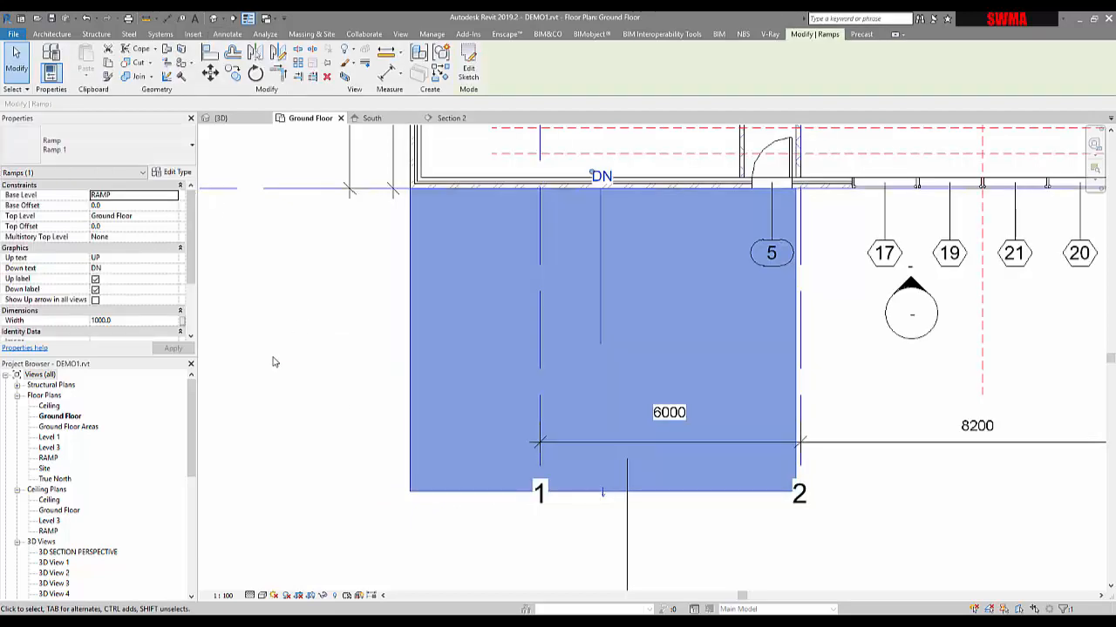
pyautogui.click(274, 361)
pyautogui.click(173, 173)
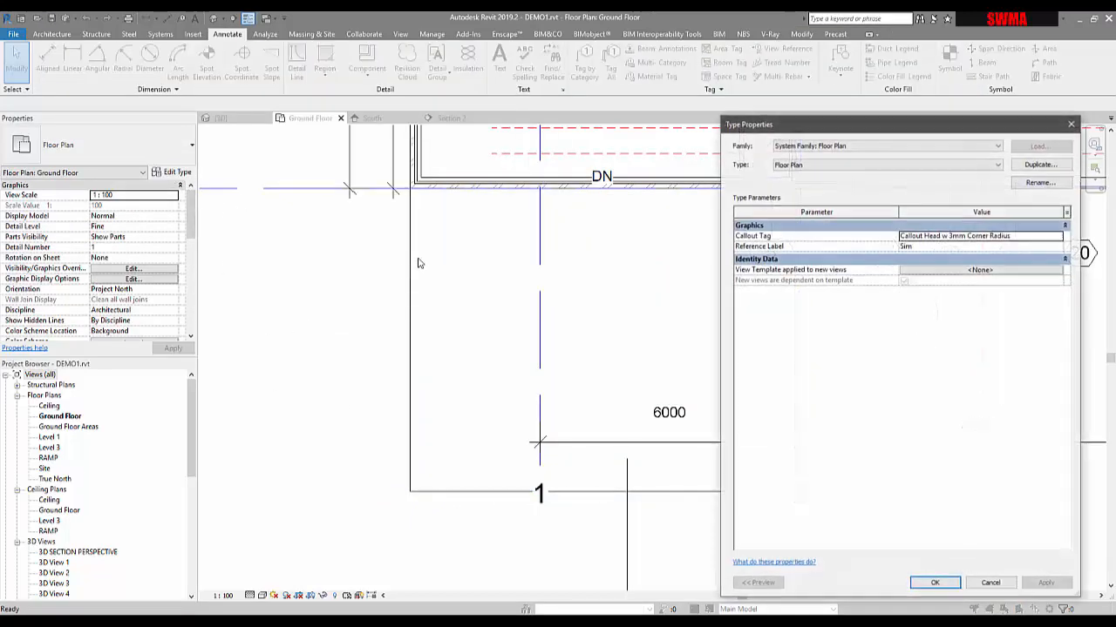
pyautogui.press('Escape')
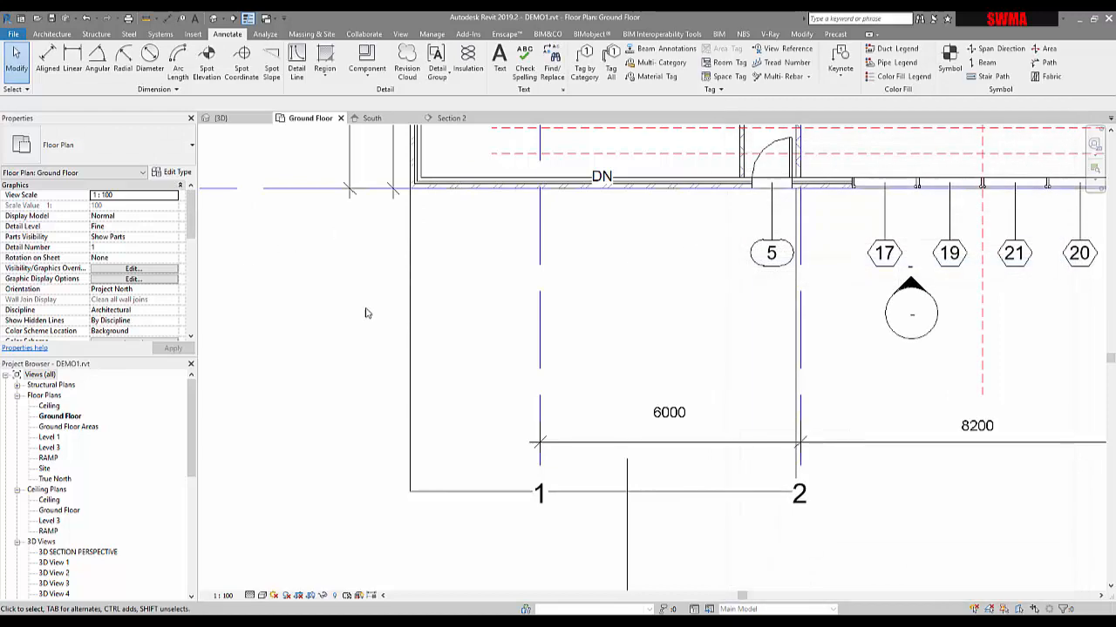
# Review the ramp's type properties, including maximum incline length and maximum slope, and cancel the dialog
pyautogui.click(599, 176)
pyautogui.moveTo(193, 218)
pyautogui.mouseDown()
pyautogui.moveTo(191, 270)
pyautogui.moveTo(191, 202)
pyautogui.mouseUp()
pyautogui.click(183, 175)
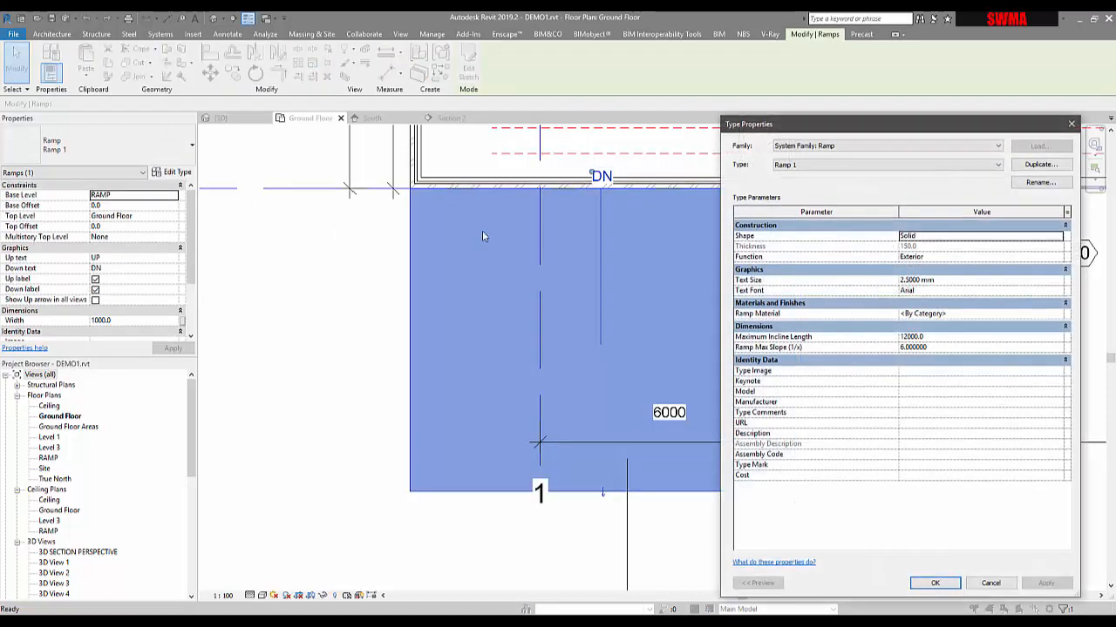
pyautogui.moveTo(876, 131); pyautogui.dragTo(661, 97)
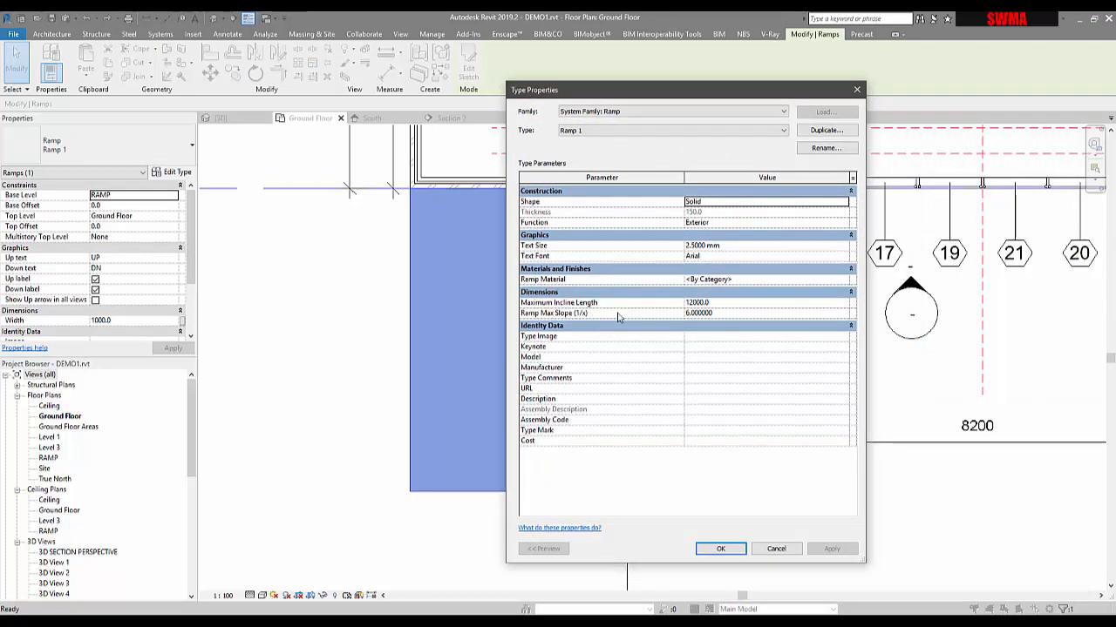
pyautogui.press('Escape')
pyautogui.press('Escape')
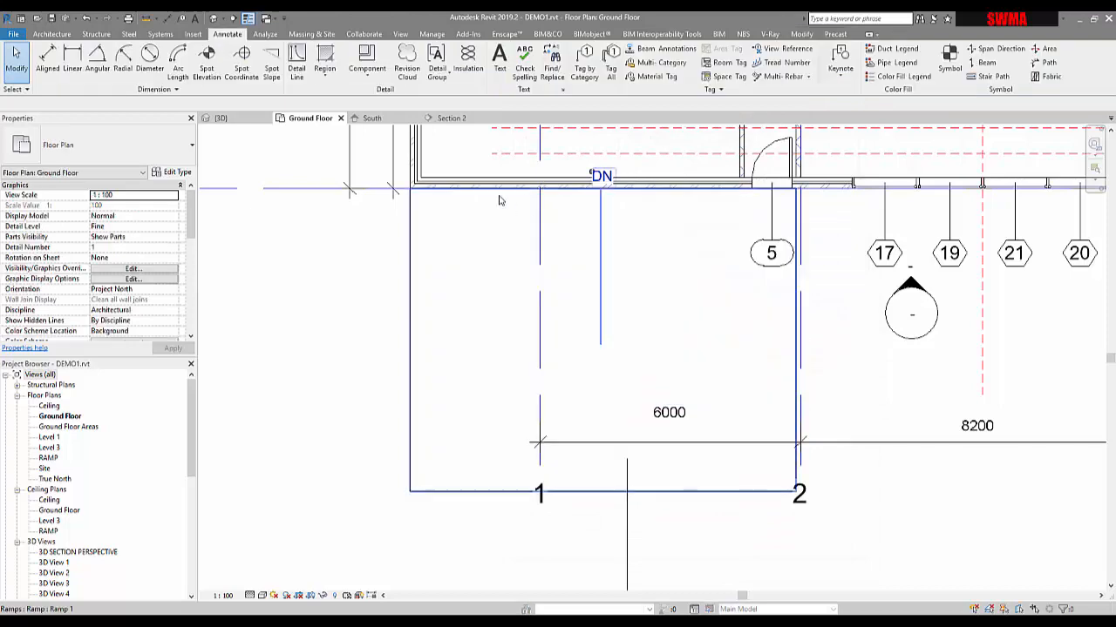
# Open the ramp's sketch to review its lines and drawing tools, cancel the sketch editing and deselect the ramp
pyautogui.click(411, 277)
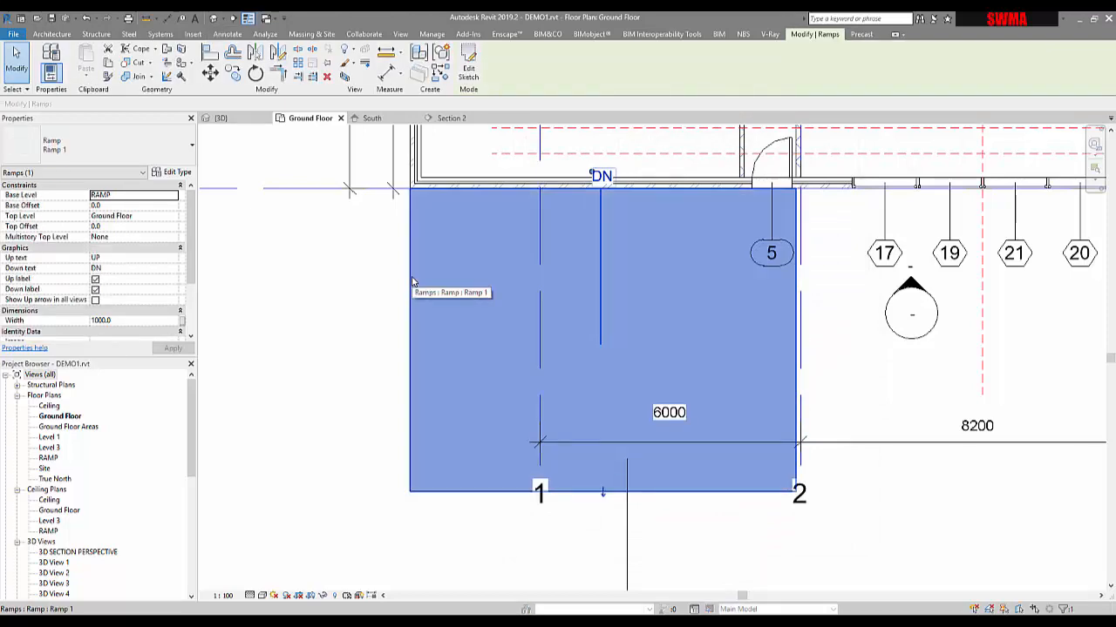
pyautogui.moveTo(403, 293); pyautogui.dragTo(398, 383, button='middle')
pyautogui.scroll(-2, 416, 244)
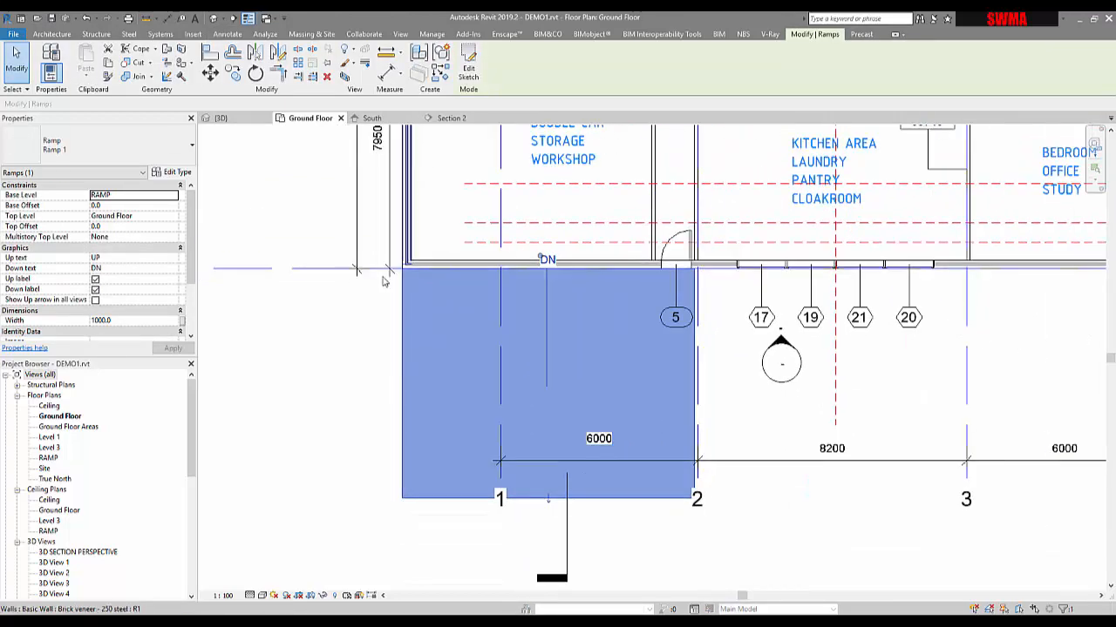
pyautogui.click(468, 70)
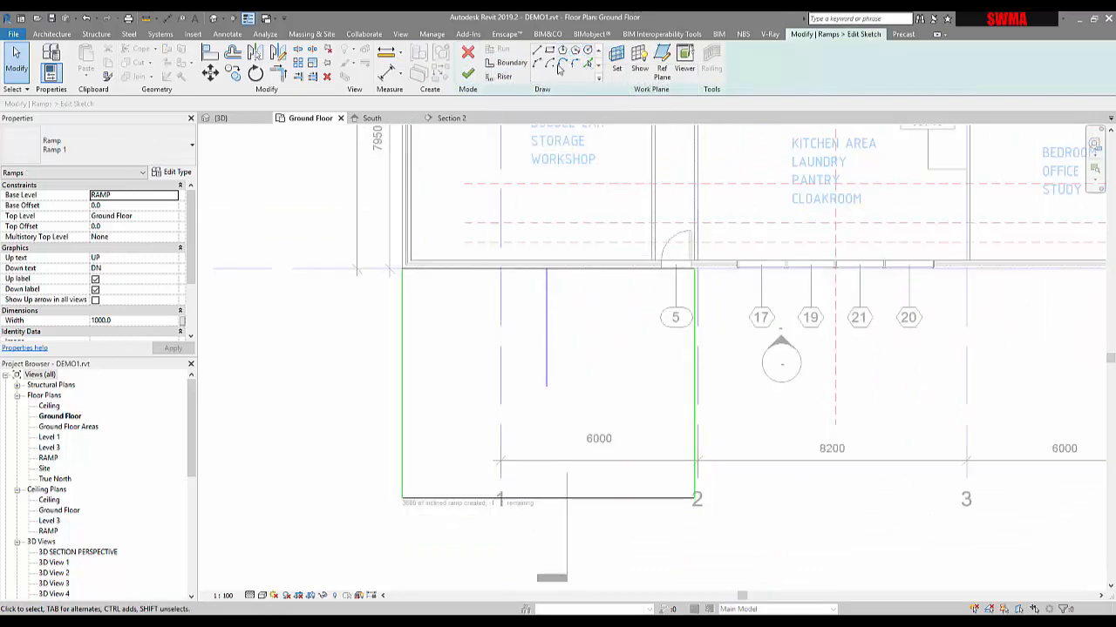
pyautogui.click(468, 53)
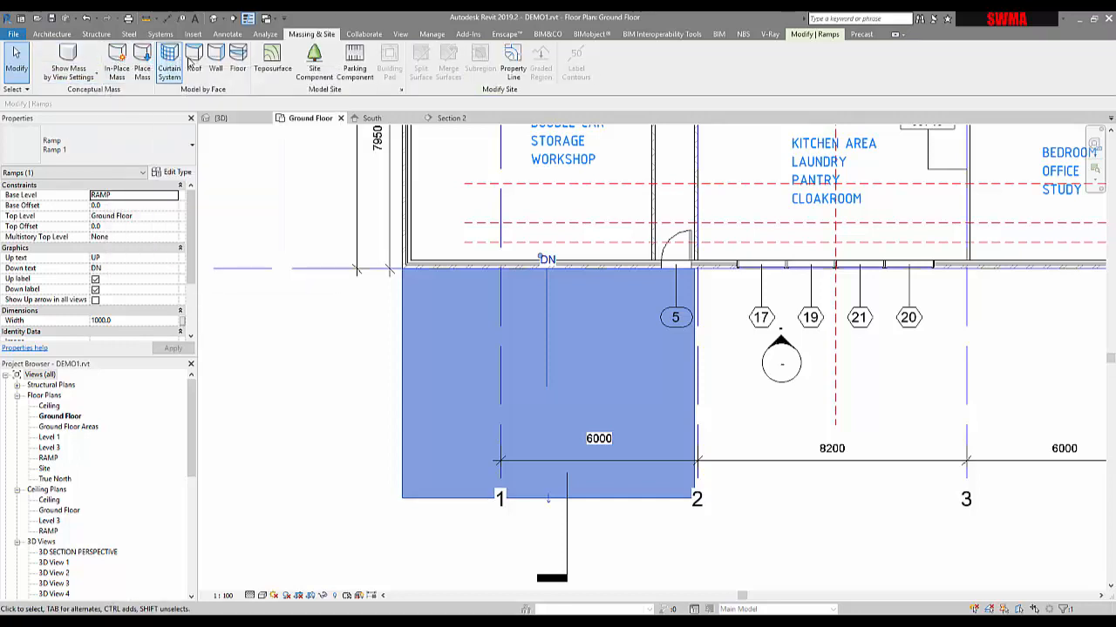
pyautogui.click(299, 386)
pyautogui.scroll(-1, 453, 488)
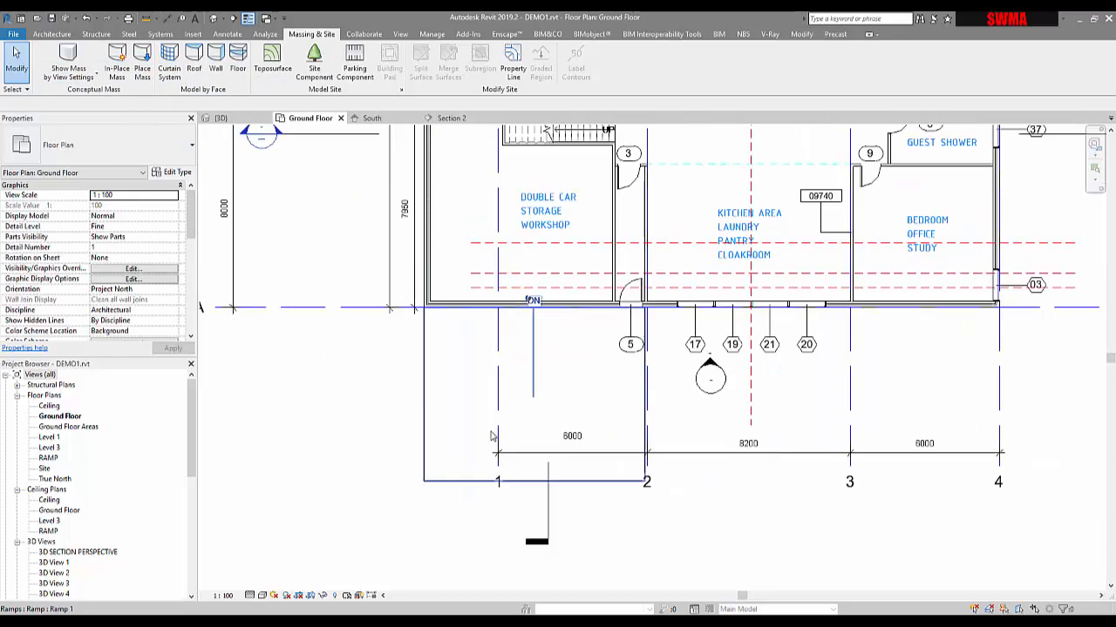
pyautogui.scroll(-1, 419, 445)
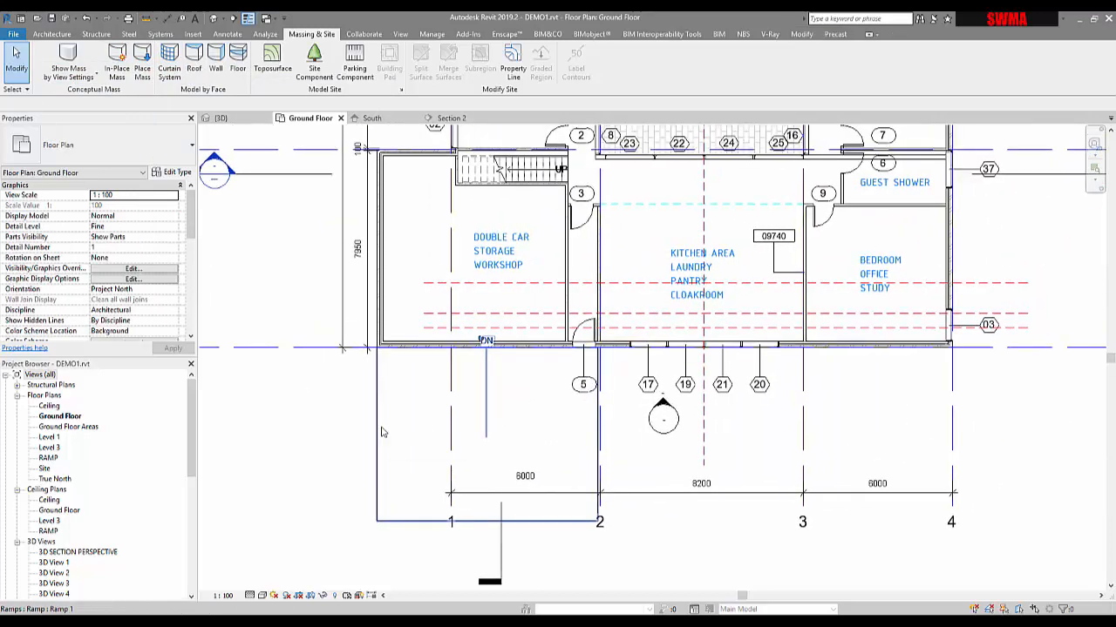
# Extend the lower ends of grid lines 1 to 4 outward so their bubbles sit well beyond the ramp's outer edge
pyautogui.click(381, 433)
pyautogui.press('Escape')
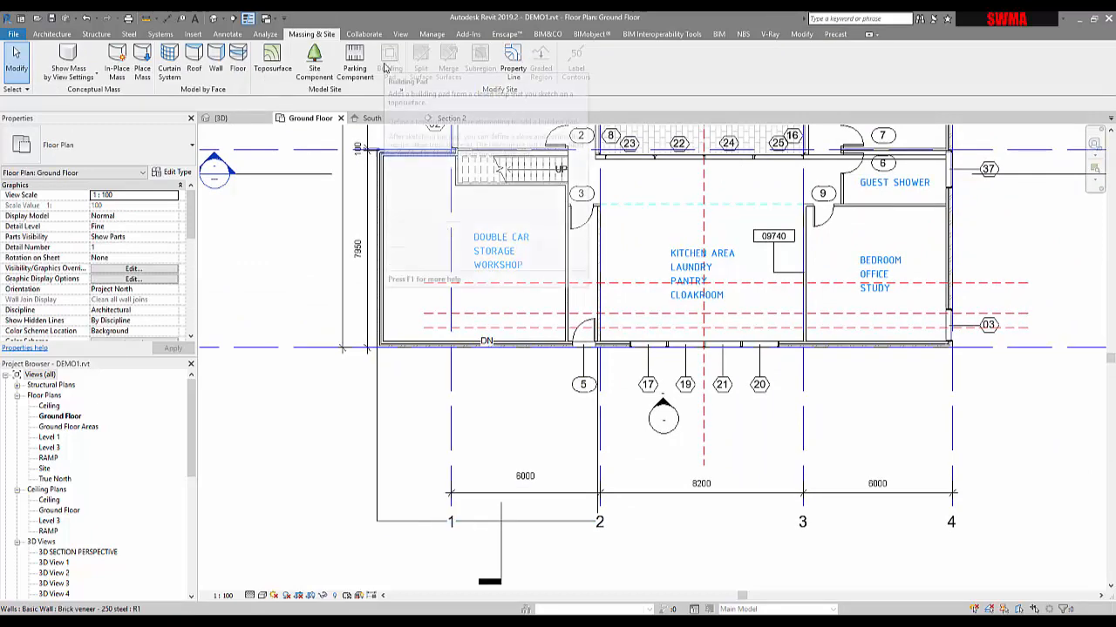
pyautogui.click(52, 34)
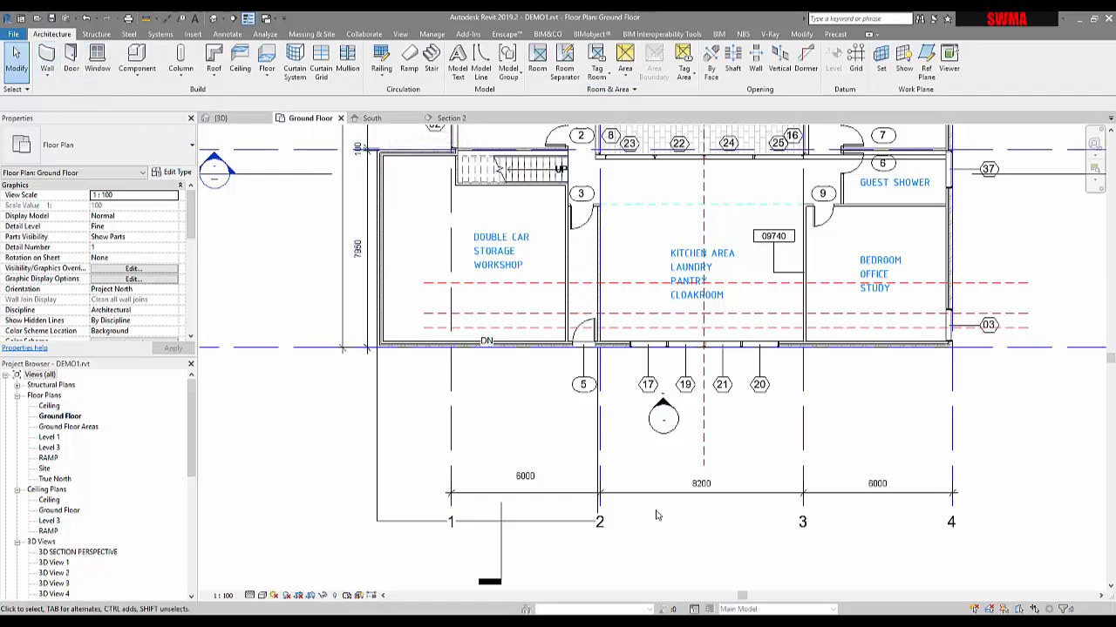
pyautogui.moveTo(566, 519); pyautogui.dragTo(463, 520, button='middle')
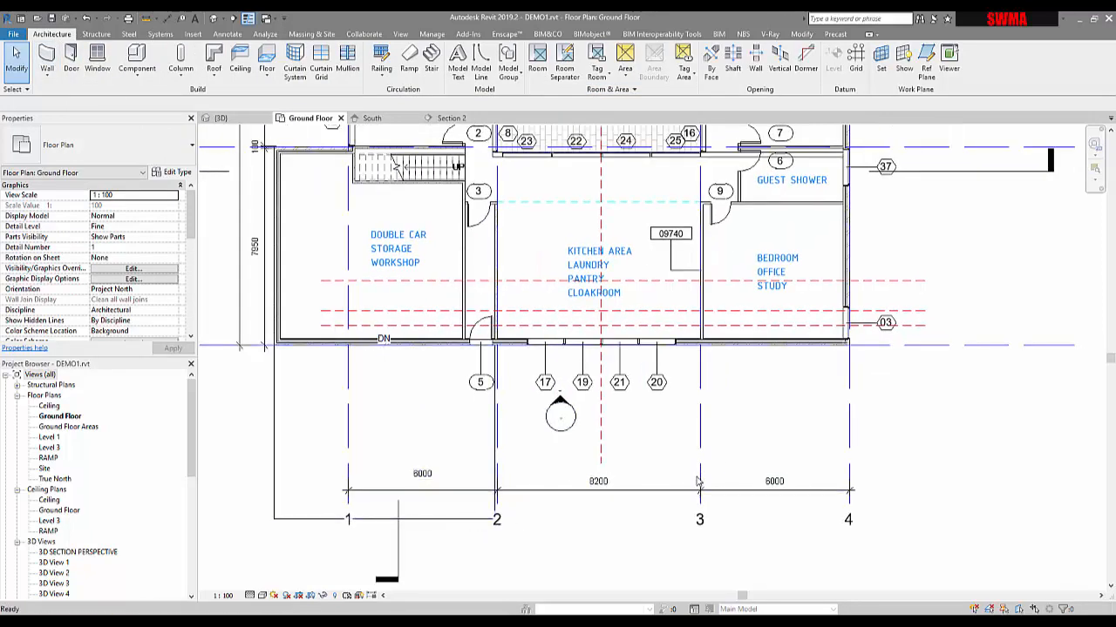
pyautogui.click(700, 534)
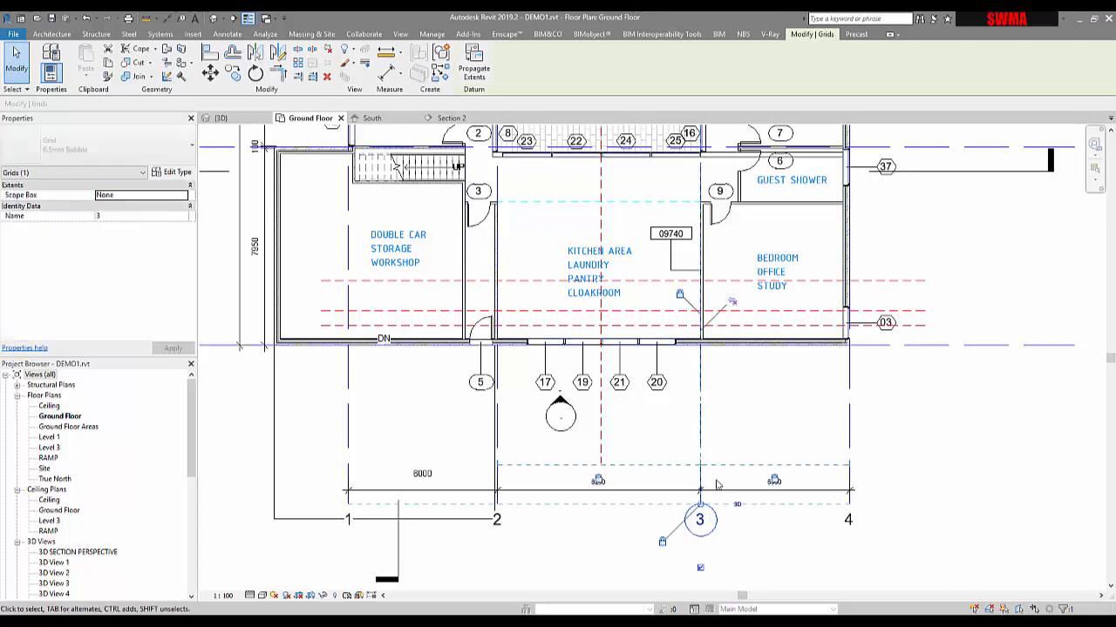
pyautogui.moveTo(775, 568); pyautogui.dragTo(788, 419, button='middle')
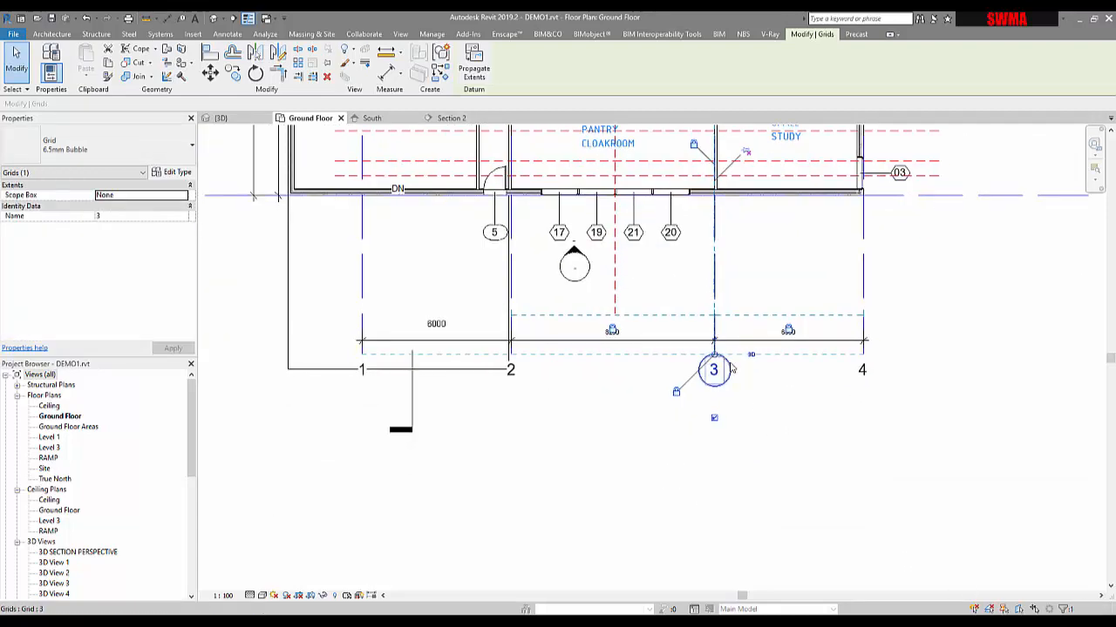
pyautogui.moveTo(715, 435); pyautogui.dragTo(715, 481)
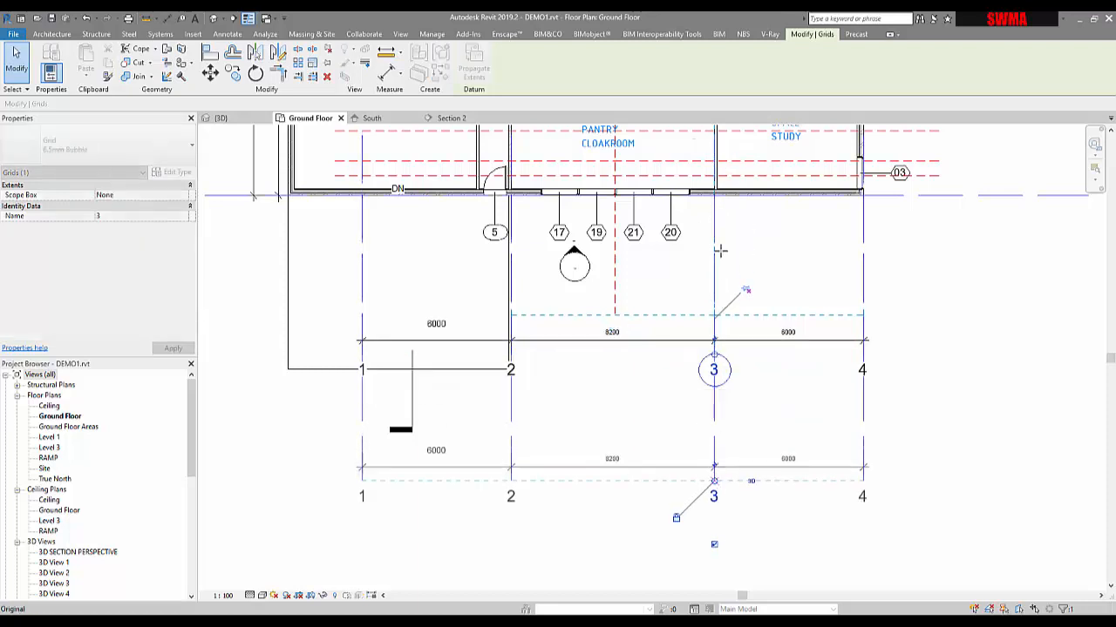
pyautogui.click(947, 323)
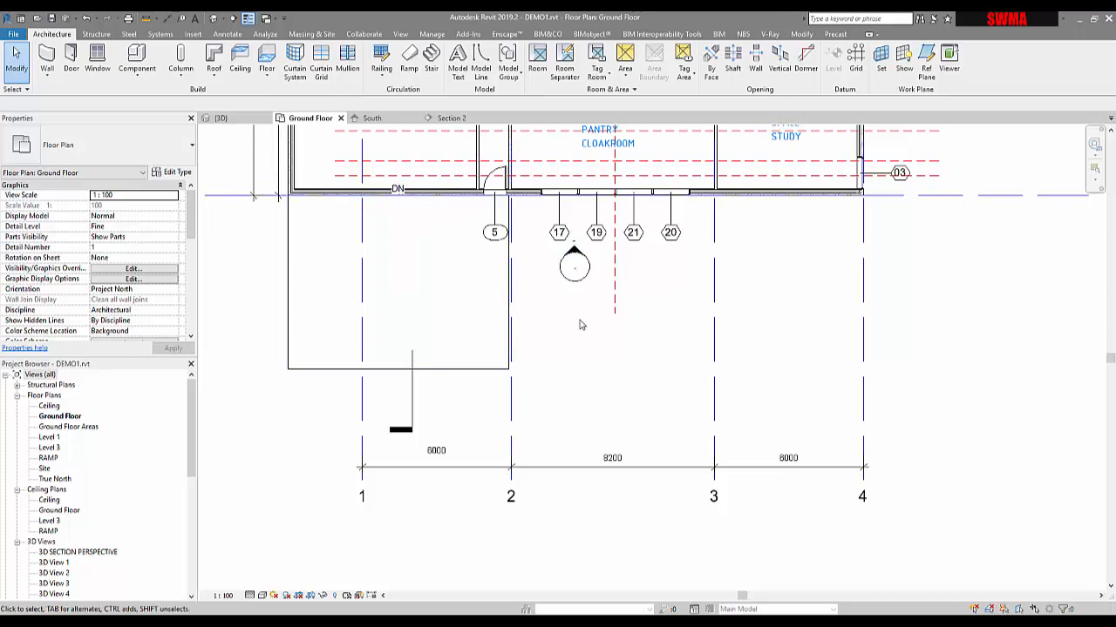
# Create a Generic 150mm architectural floor with a 14300 by 7000 rectangular boundary from the ramp's outer corner to the wall corner at grid 4
pyautogui.click(479, 368)
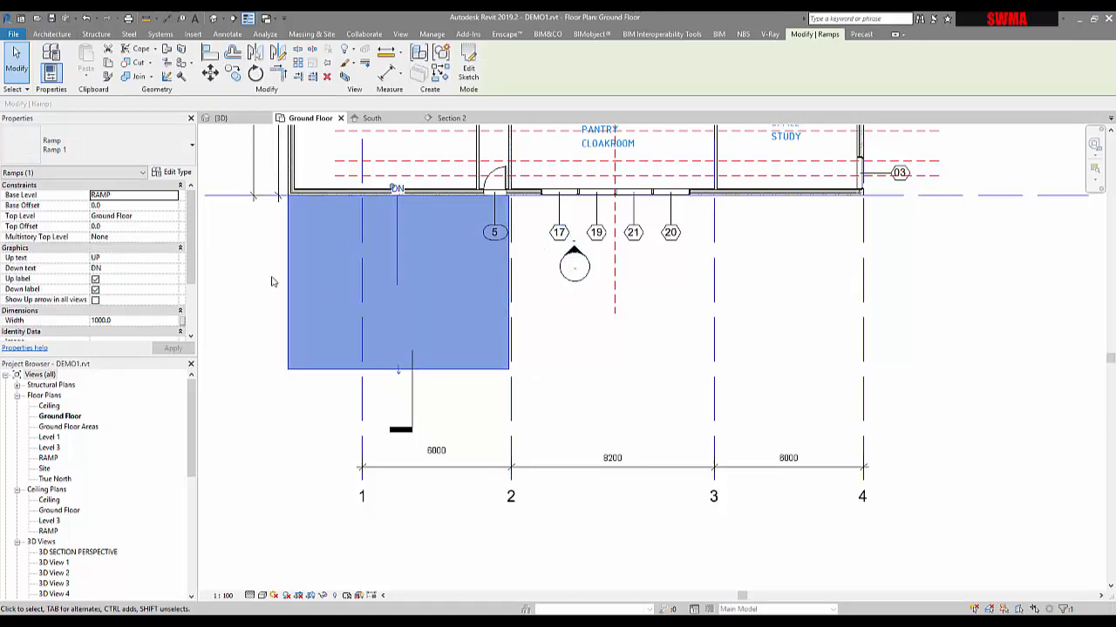
pyautogui.click(313, 232)
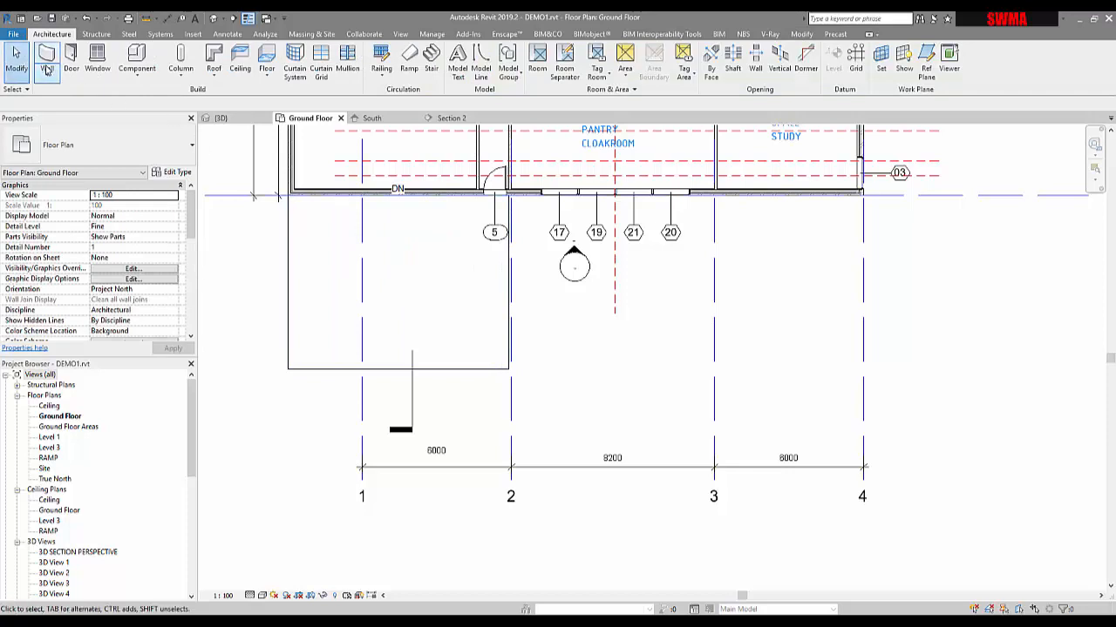
pyautogui.click(221, 77)
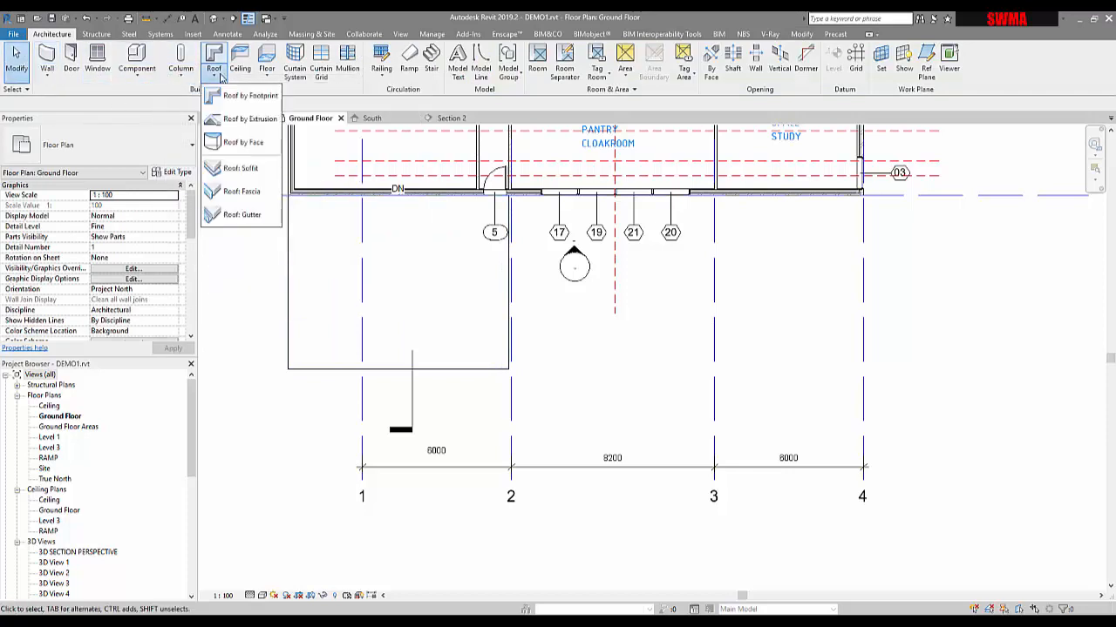
pyautogui.click(275, 79)
pyautogui.click(267, 74)
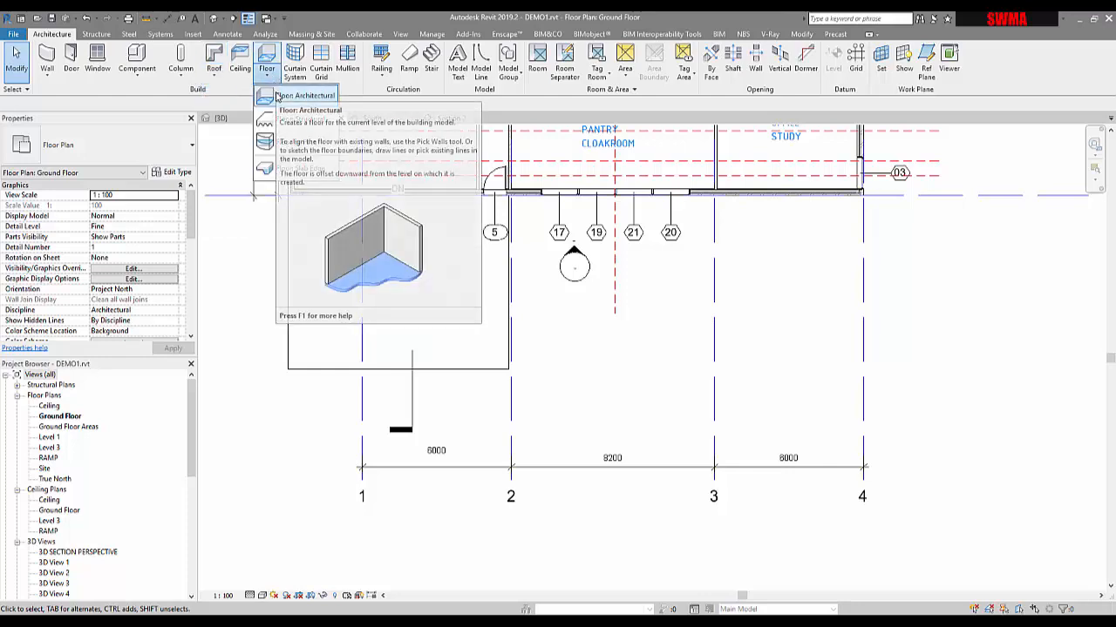
pyautogui.click(277, 96)
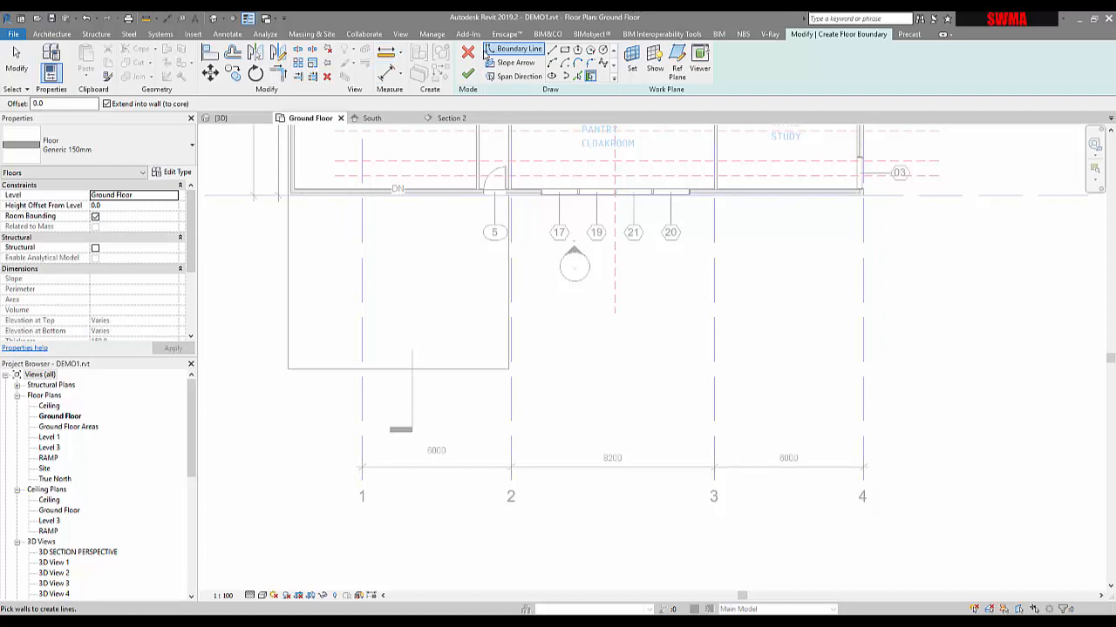
pyautogui.click(564, 50)
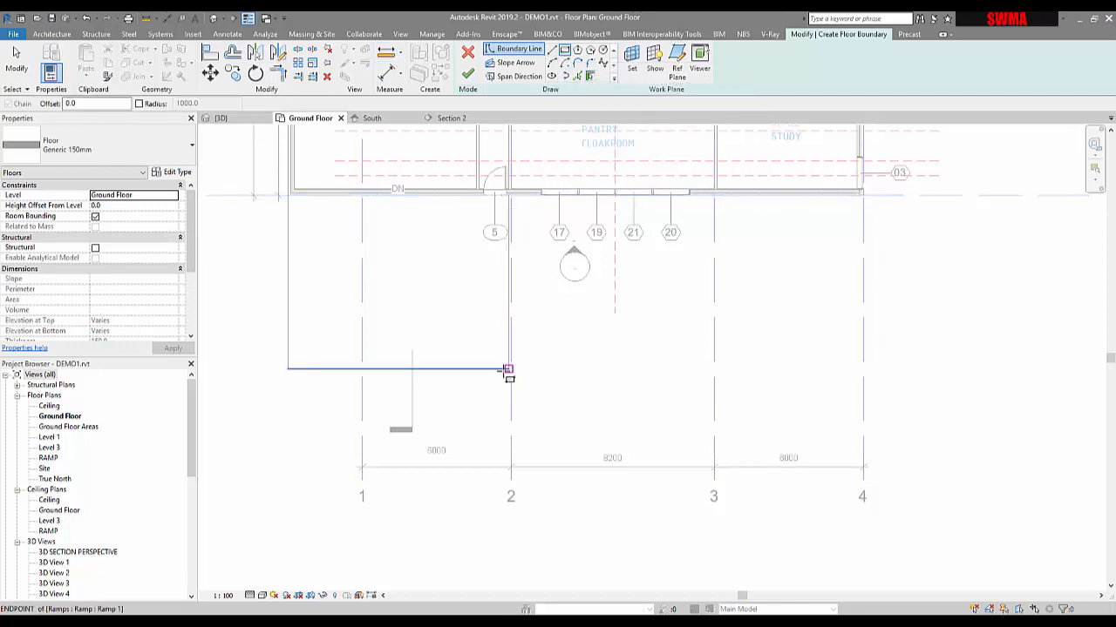
pyautogui.click(509, 368)
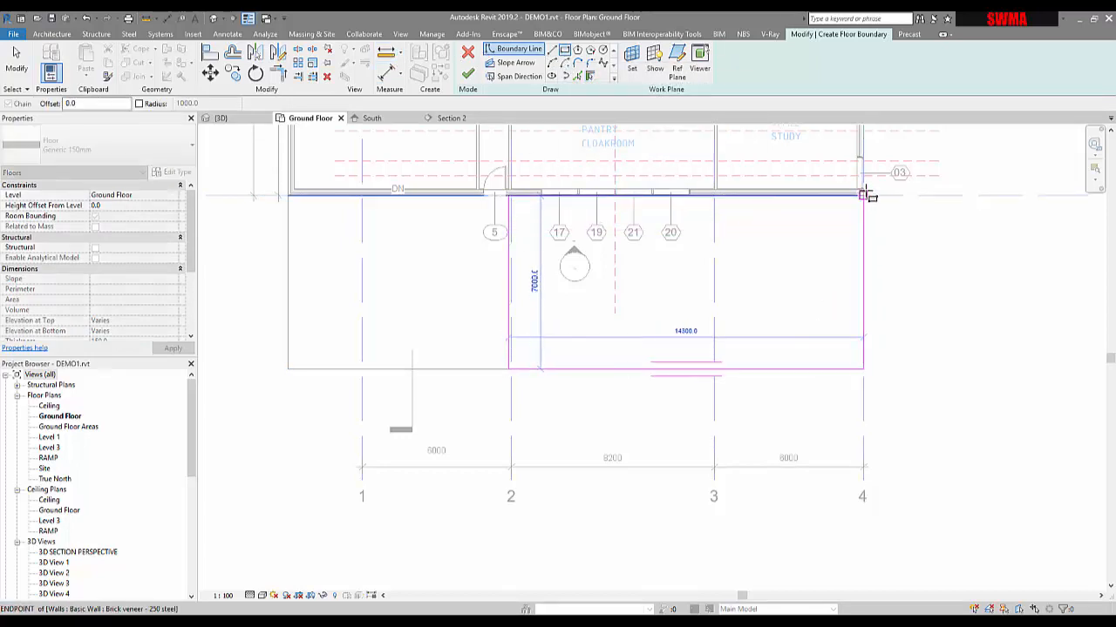
pyautogui.click(863, 194)
pyautogui.click(469, 74)
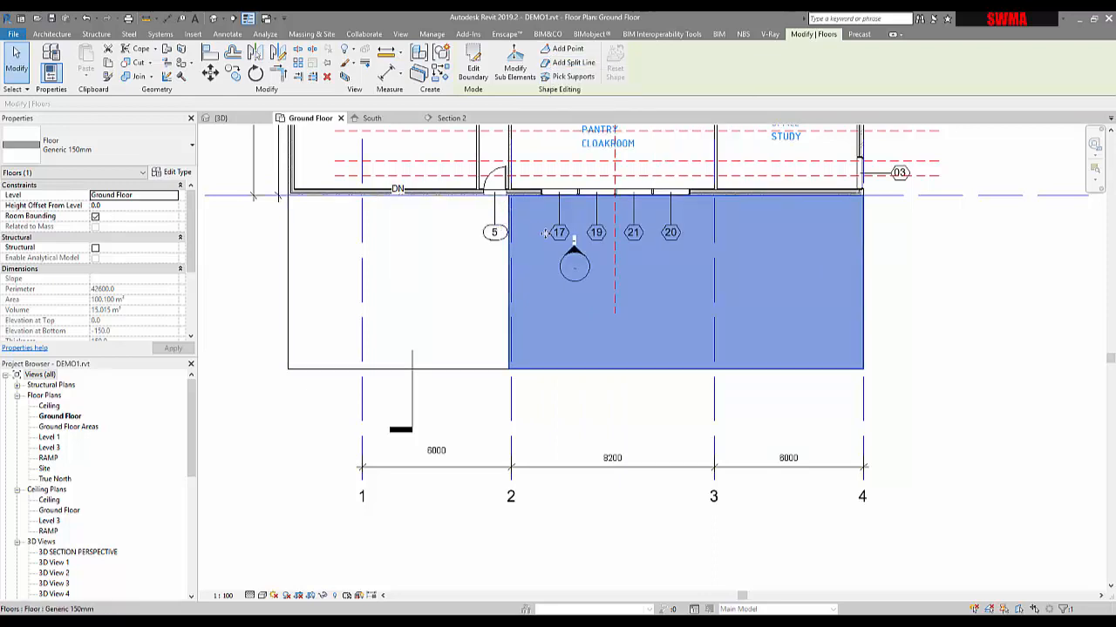
# Start shape editing on the new floor so its corner points and edges can be modified
pyautogui.click(568, 61)
pyautogui.scroll(4, 509, 190)
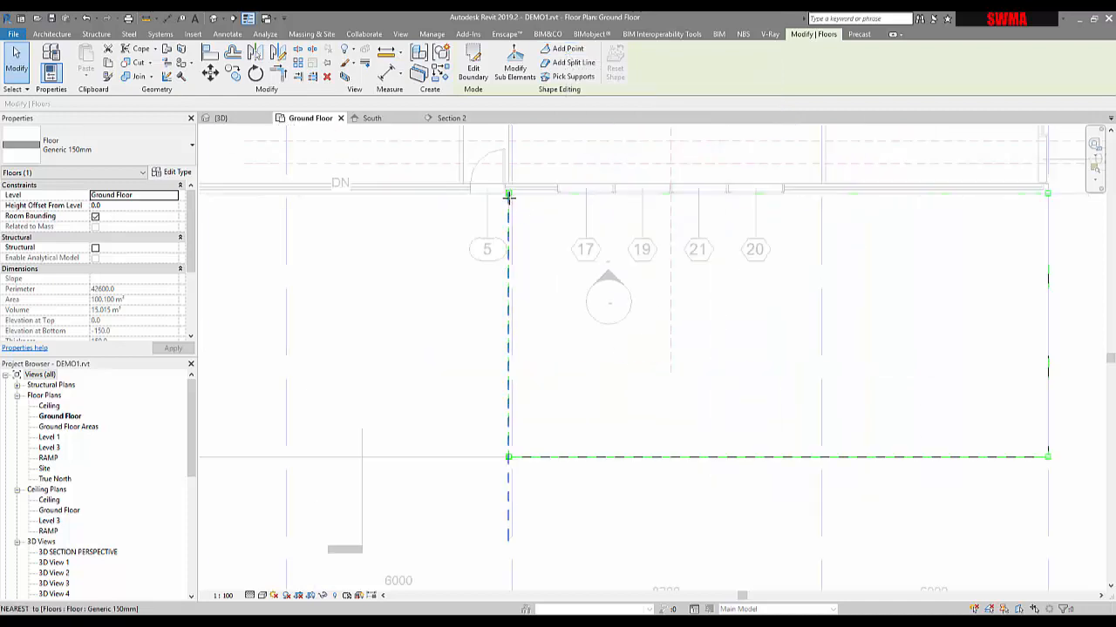
pyautogui.scroll(-2, 527, 229)
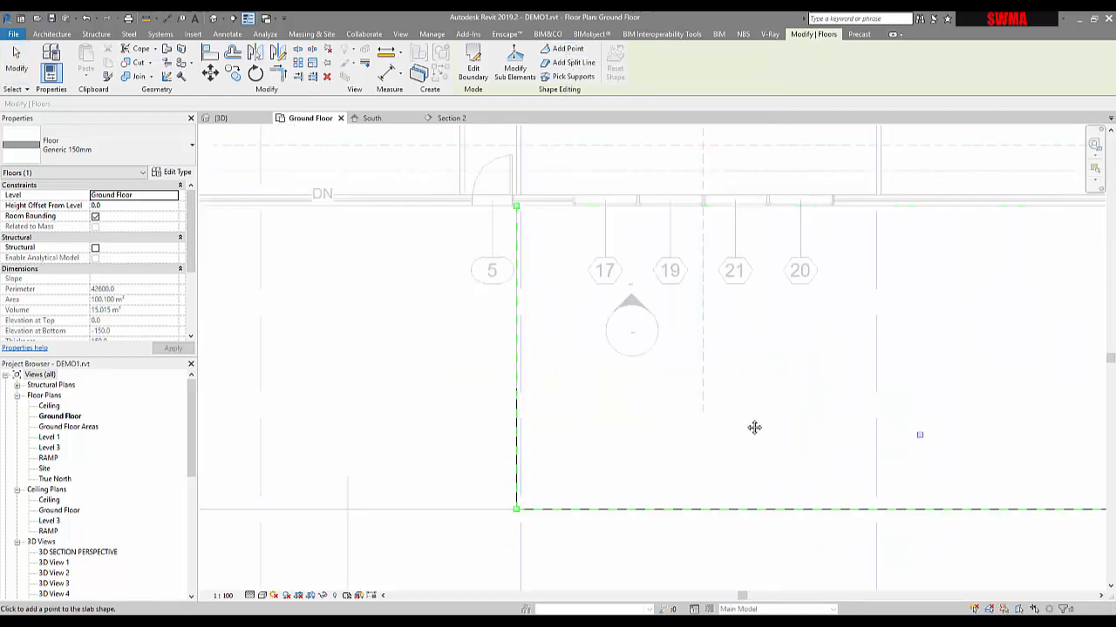
pyautogui.moveTo(755, 428); pyautogui.dragTo(539, 407, button='middle')
pyautogui.click(920, 425)
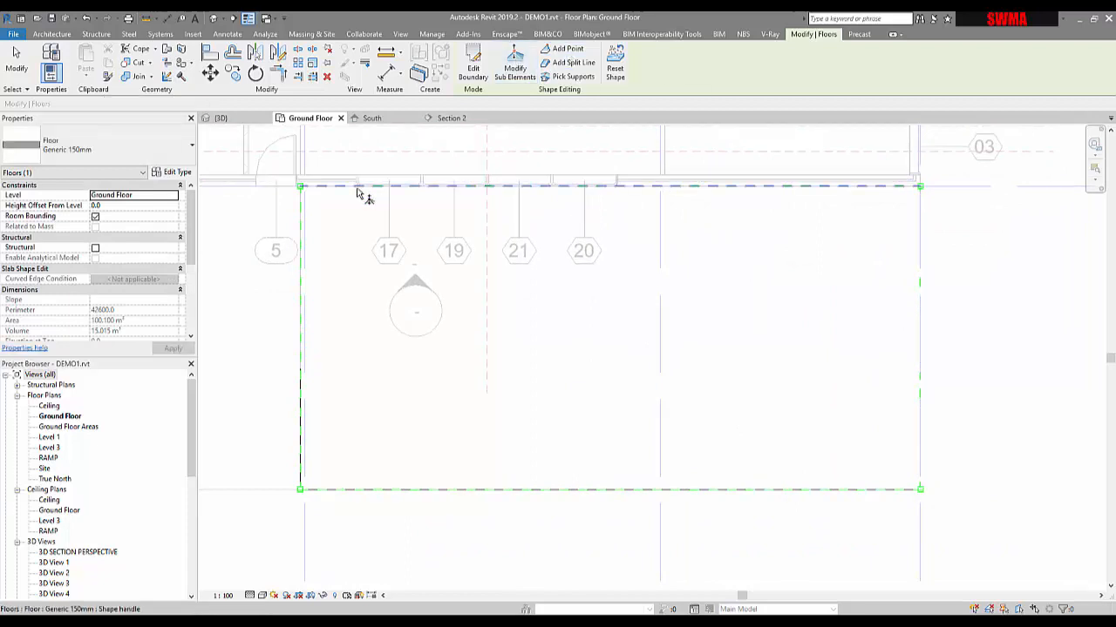
# Select the floor's corner points beside the ramp and set the floor's height offset from level to -300
pyautogui.click(301, 189)
pyautogui.click(301, 189)
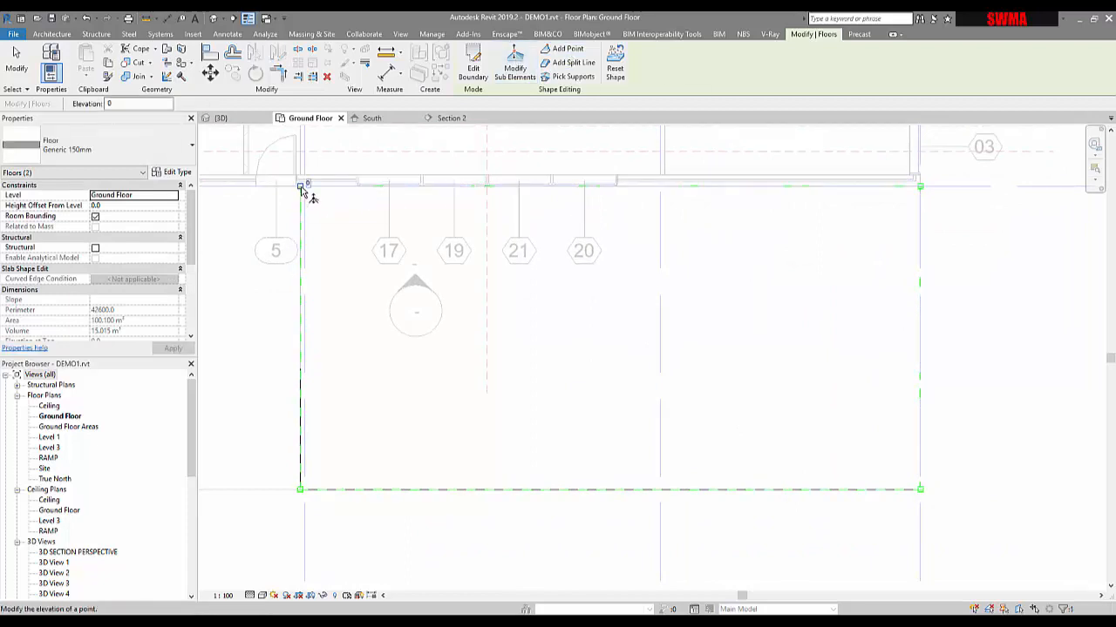
pyautogui.click(301, 489)
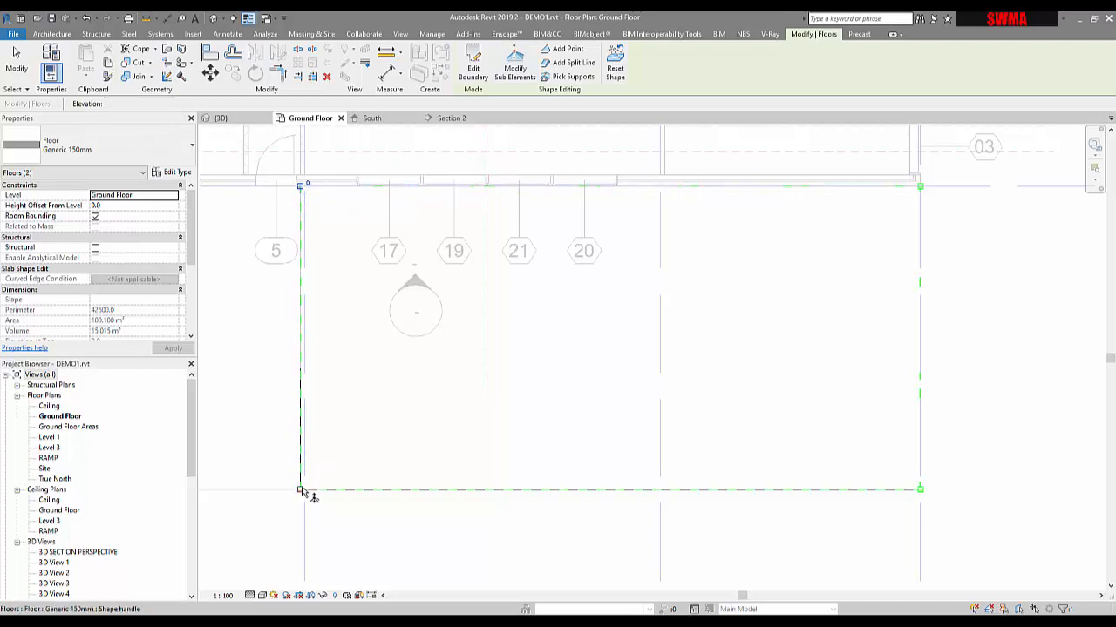
pyautogui.click(135, 209)
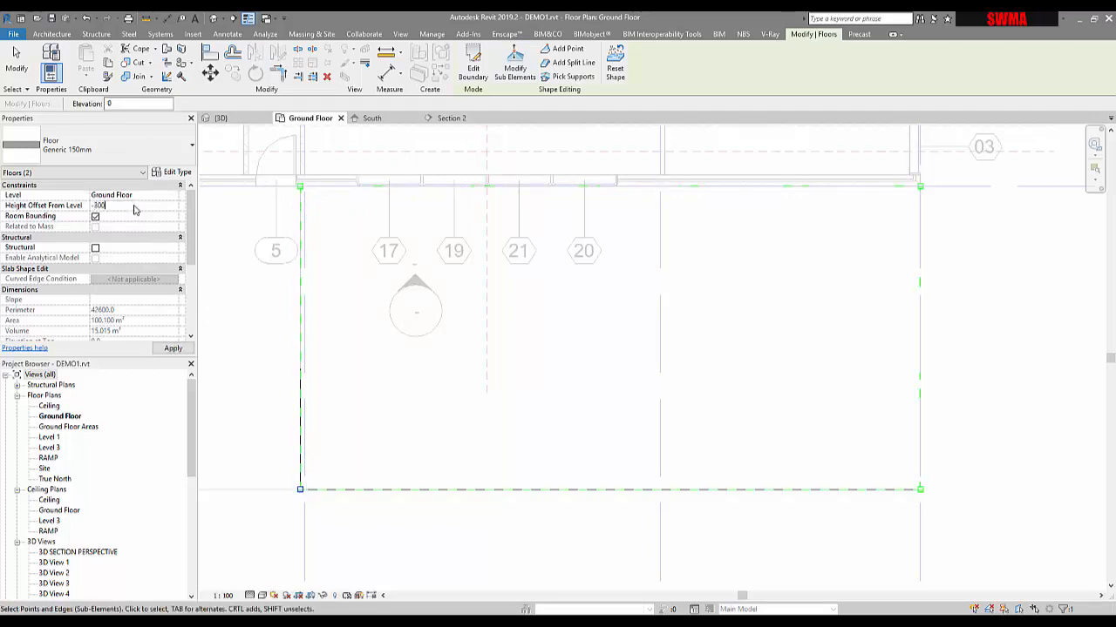
# Set the elevation of the floor's two outer corner points, away from the building, to -300 and end the shape editing
pyautogui.click(920, 489)
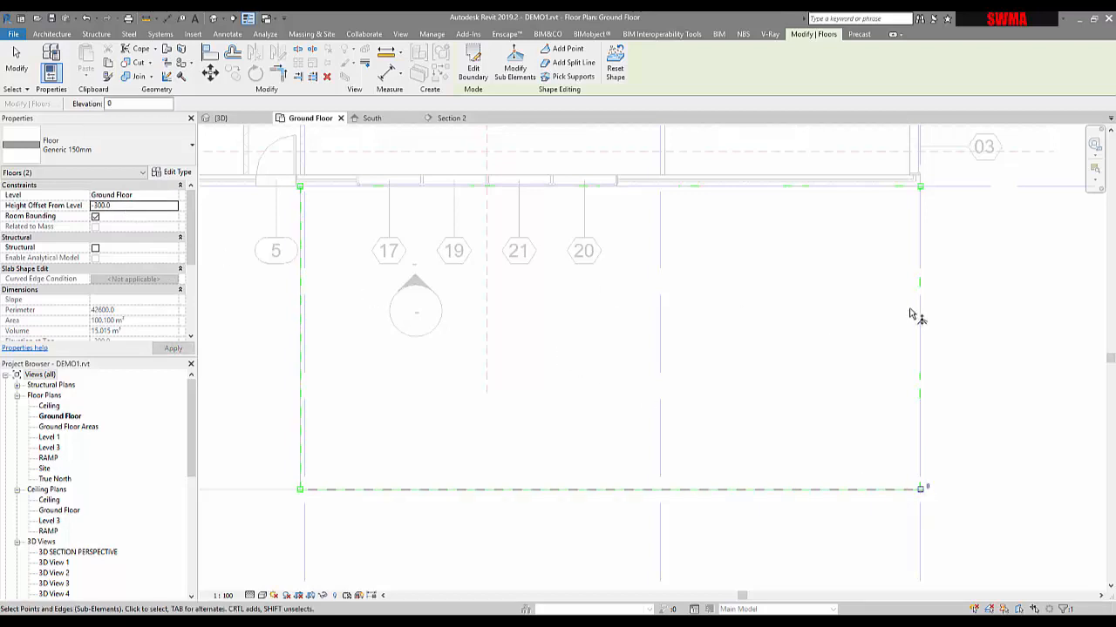
pyautogui.click(929, 489)
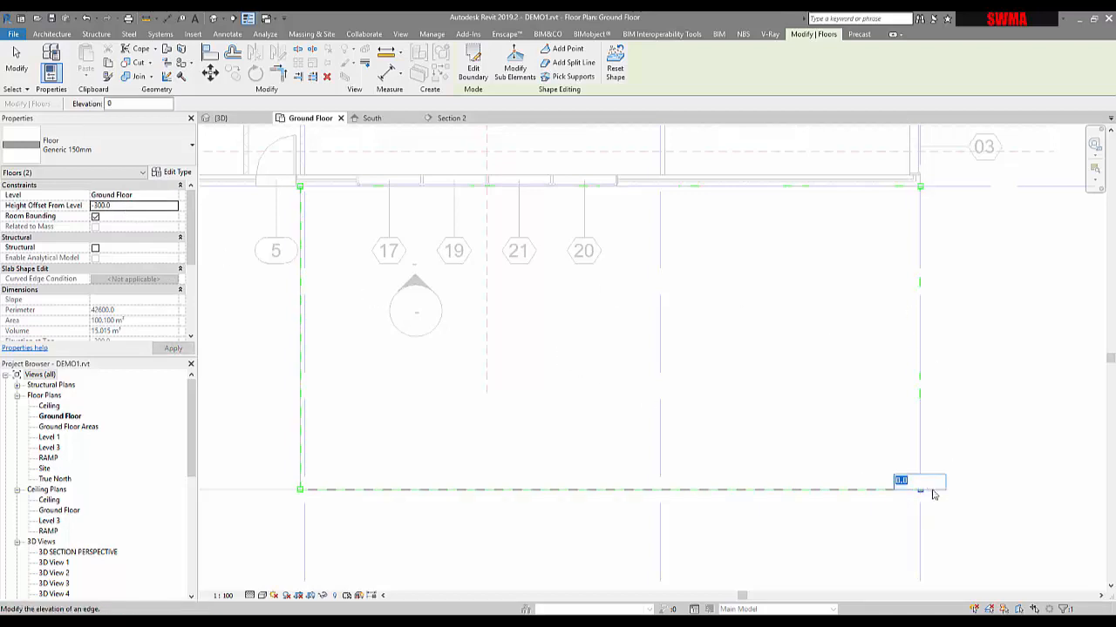
pyautogui.write('-300')
pyautogui.press('Return')
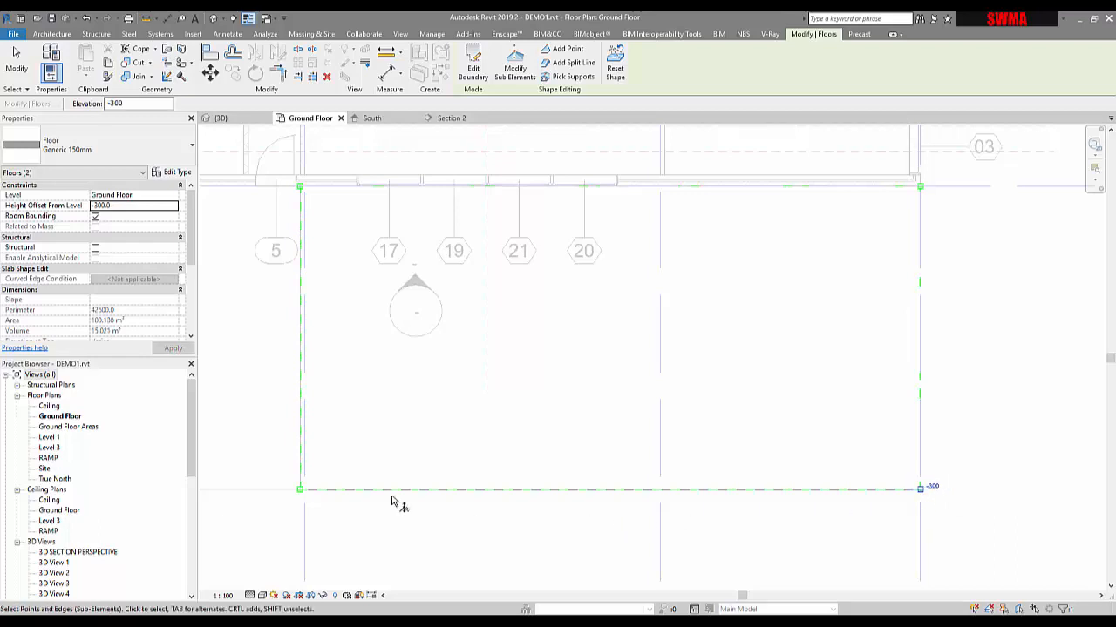
pyautogui.click(301, 489)
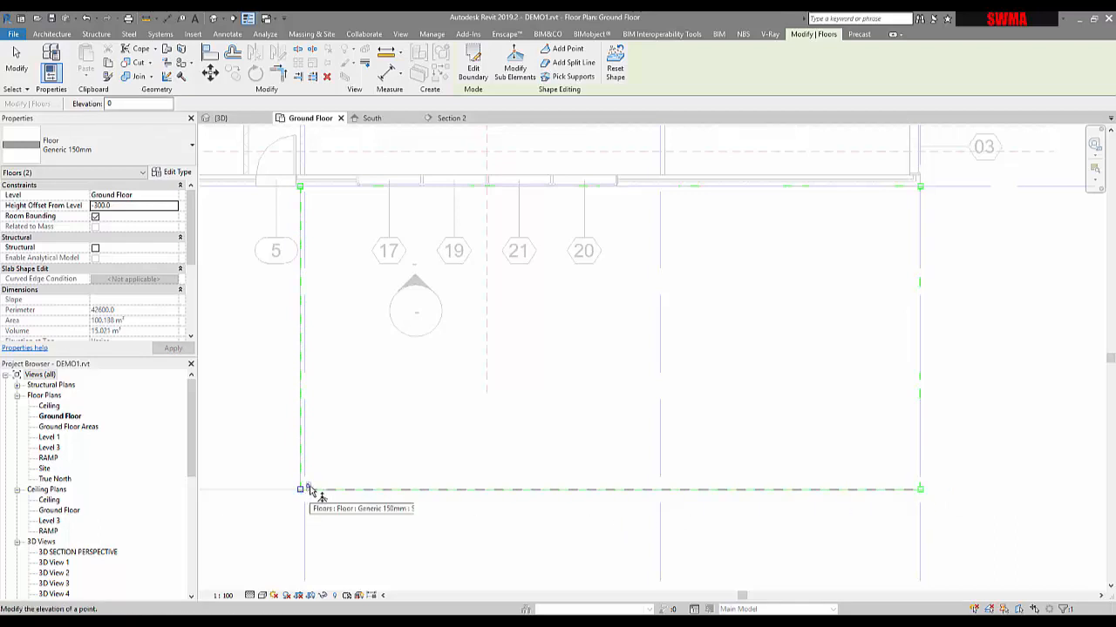
pyautogui.click(311, 488)
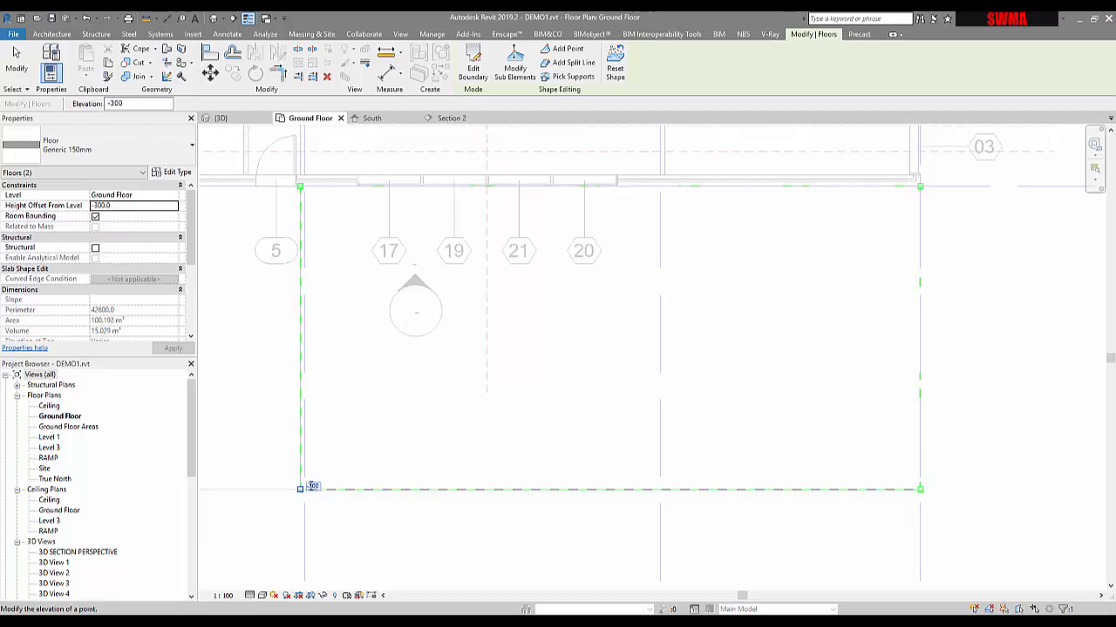
pyautogui.write('-300')
pyautogui.press('Return')
pyautogui.press('Escape')
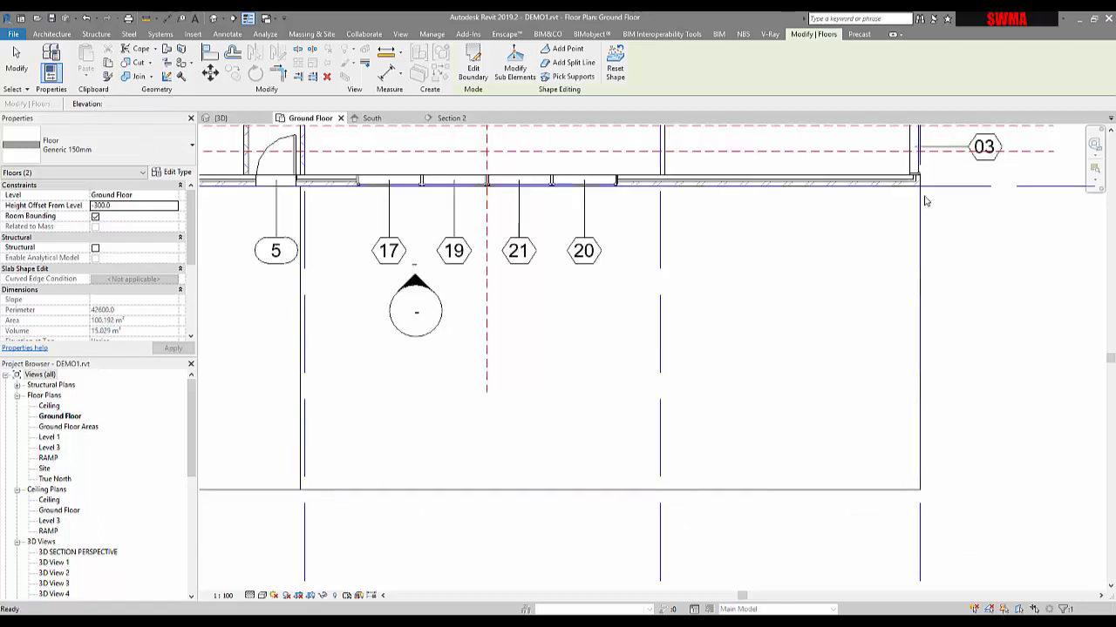
pyautogui.press('Escape')
# Reopen the floor's sub-element editing, set its height offset from level to 0.0, and leave the editing mode
pyautogui.click(920, 183)
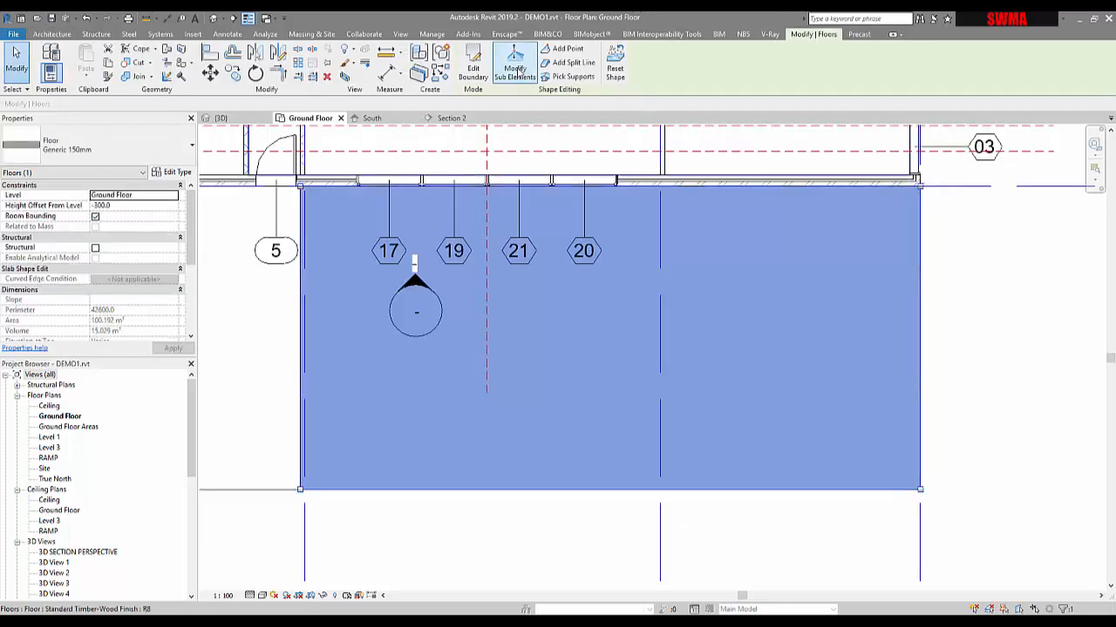
pyautogui.click(514, 68)
pyautogui.click(920, 187)
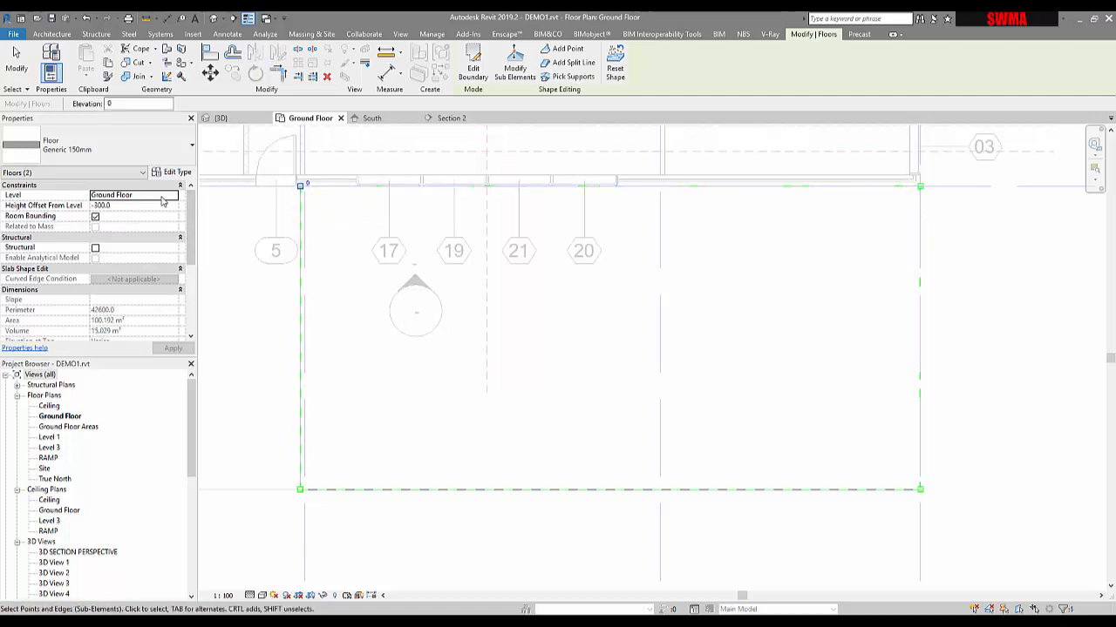
pyautogui.click(156, 207)
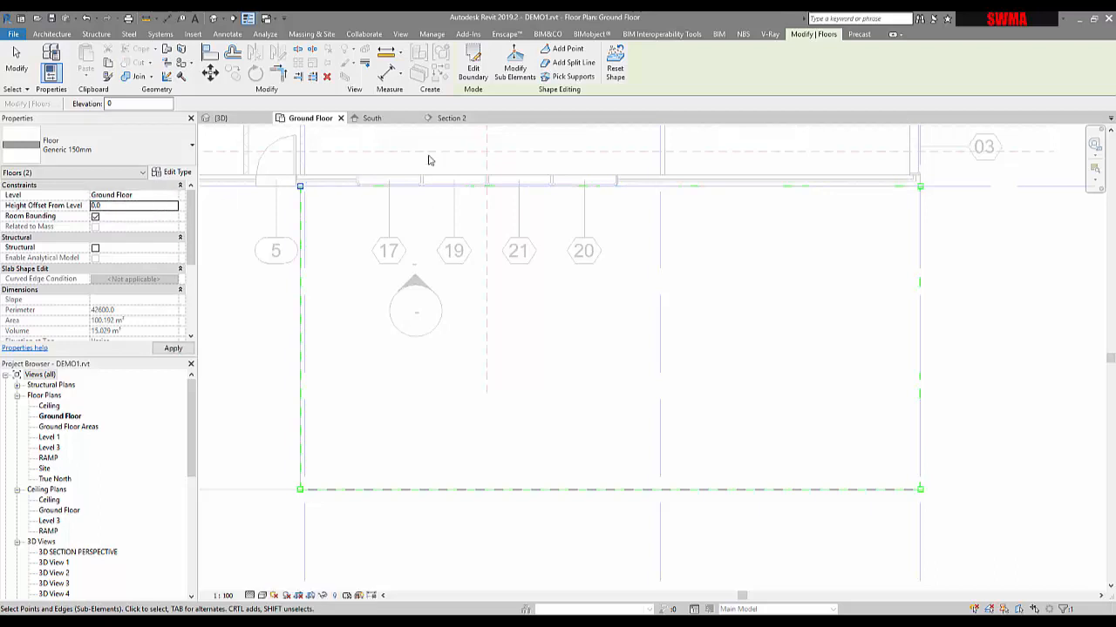
pyautogui.click(999, 230)
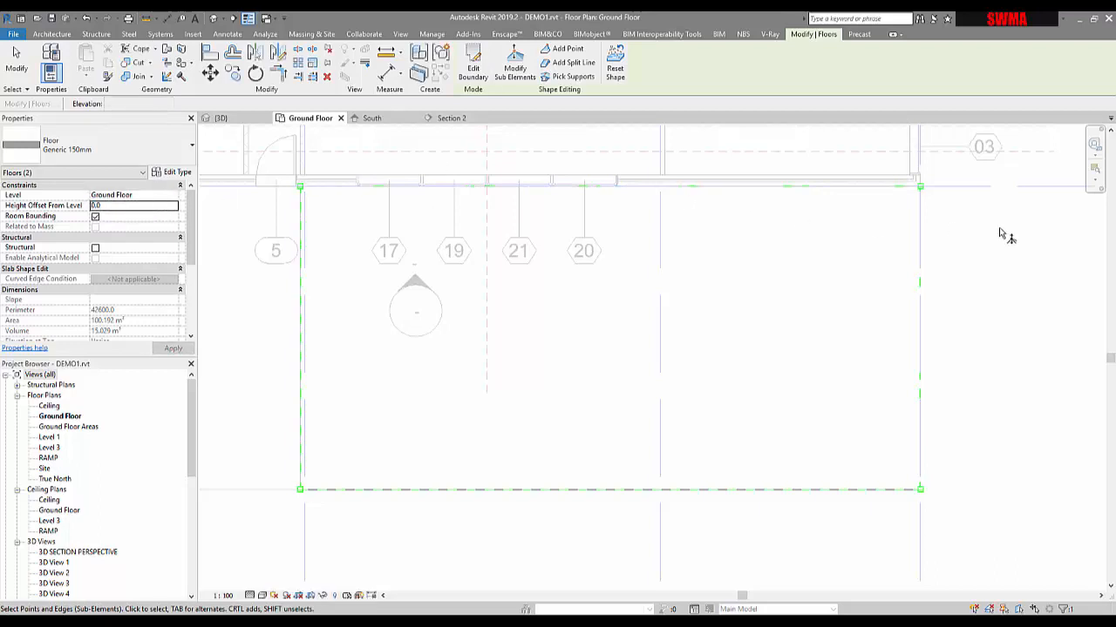
pyautogui.rightClick(999, 234)
pyautogui.click(1011, 239)
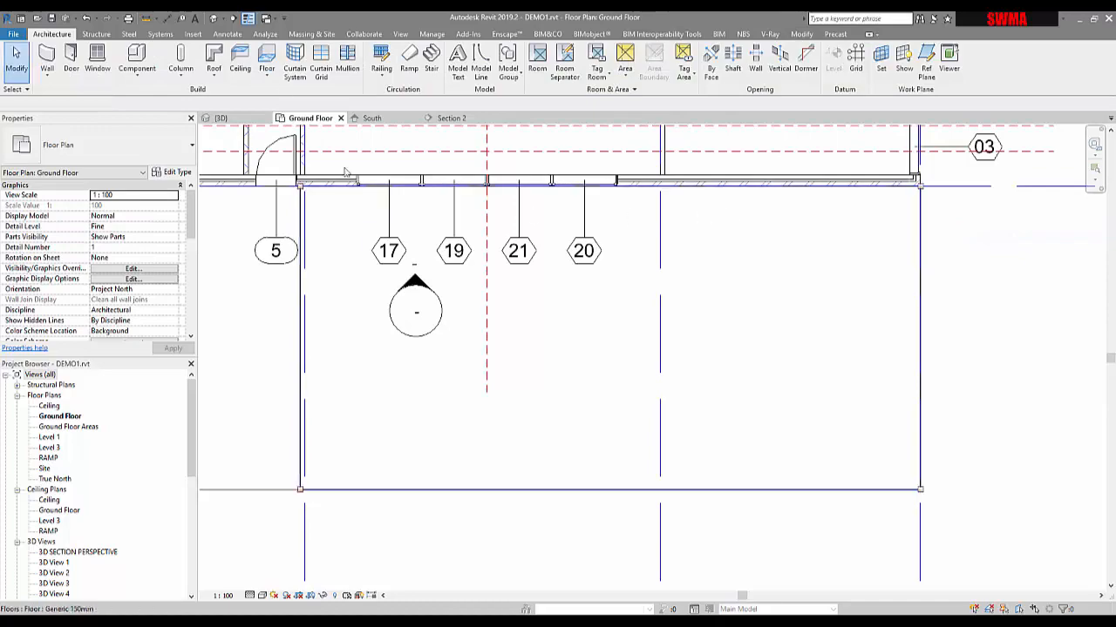
# Inspect the sloped floor next to the ramp in the 3D view from the front and from a raised corner angle
pyautogui.click(240, 119)
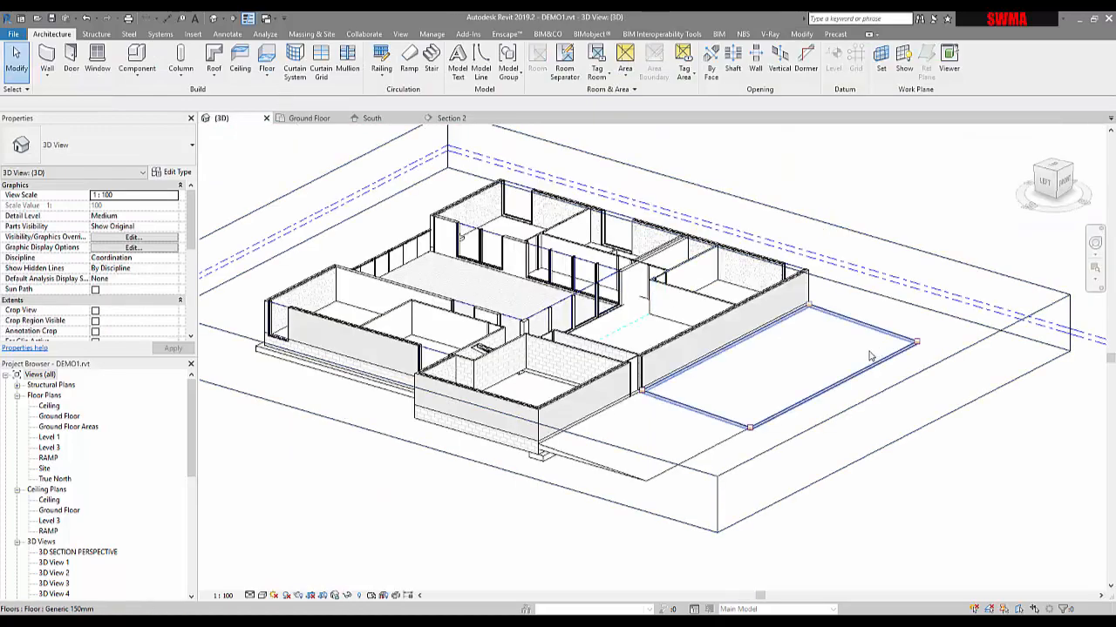
pyautogui.scroll(3, 854, 383)
pyautogui.keyDown('shift'); pyautogui.moveTo(874, 420); pyautogui.dragTo(737, 331, button='middle'); pyautogui.keyUp('shift')
pyautogui.scroll(2, 842, 462)
pyautogui.moveTo(806, 445); pyautogui.dragTo(697, 305, button='middle')
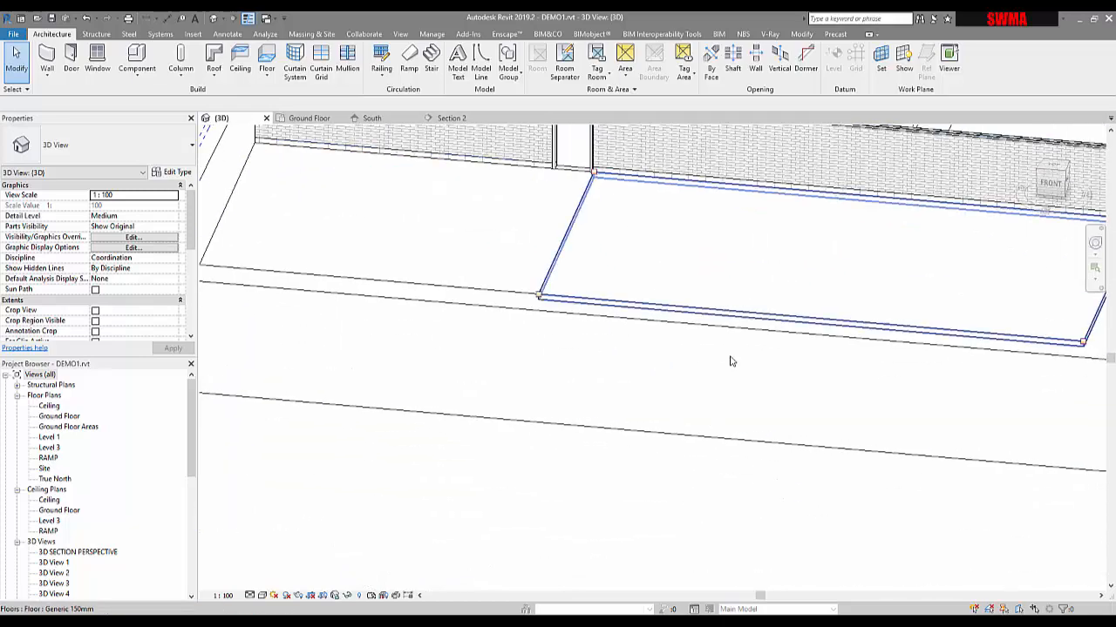
pyautogui.keyDown('shift'); pyautogui.moveTo(732, 361); pyautogui.dragTo(806, 366, button='middle'); pyautogui.keyUp('shift')
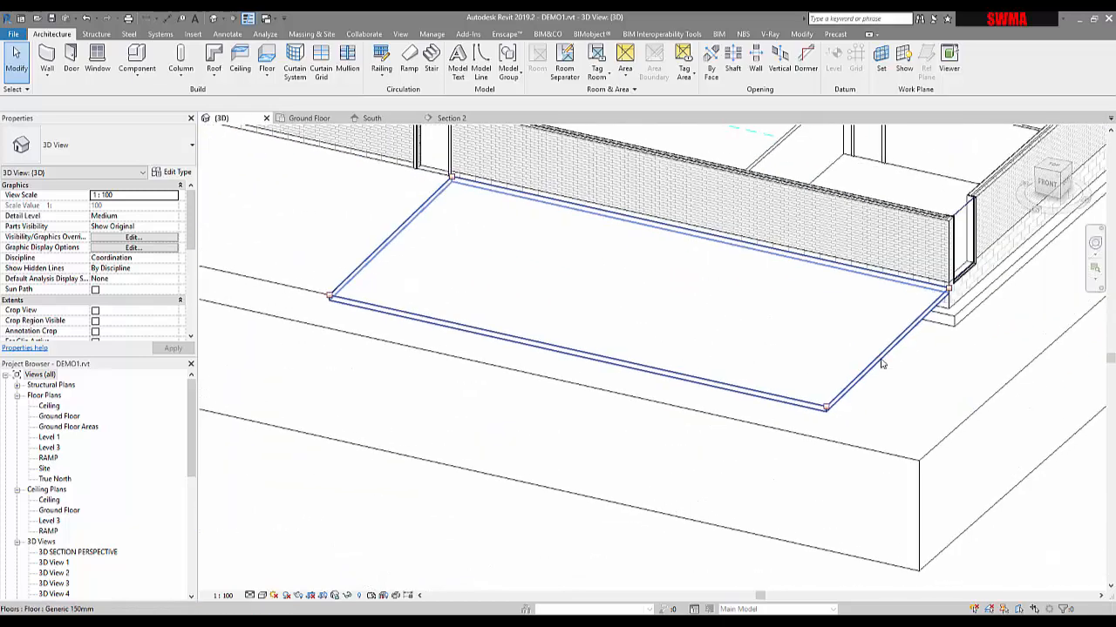
# Edit the sloped floor's sub-elements and set the elevation of its outer corner point nearest the door opening to 0
pyautogui.click(882, 364)
pyautogui.moveTo(881, 374)
pyautogui.keyDown('shift'); pyautogui.mouseDown(button='middle')
pyautogui.moveTo(797, 311)
pyautogui.moveTo(756, 262)
pyautogui.moveTo(764, 319)
pyautogui.moveTo(722, 299)
pyautogui.moveTo(859, 369)
pyautogui.moveTo(845, 339)
pyautogui.moveTo(994, 393)
pyautogui.moveTo(1112, 417)
pyautogui.moveTo(1079, 452)
pyautogui.mouseUp(button='middle'); pyautogui.keyUp('shift')
pyautogui.click(939, 199)
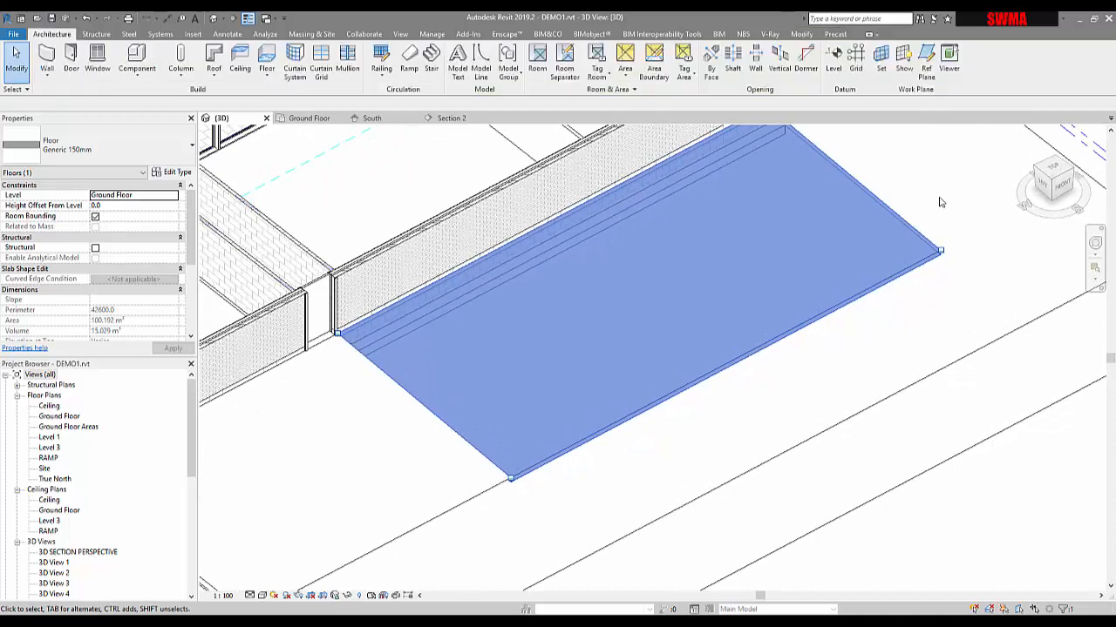
pyautogui.click(938, 250)
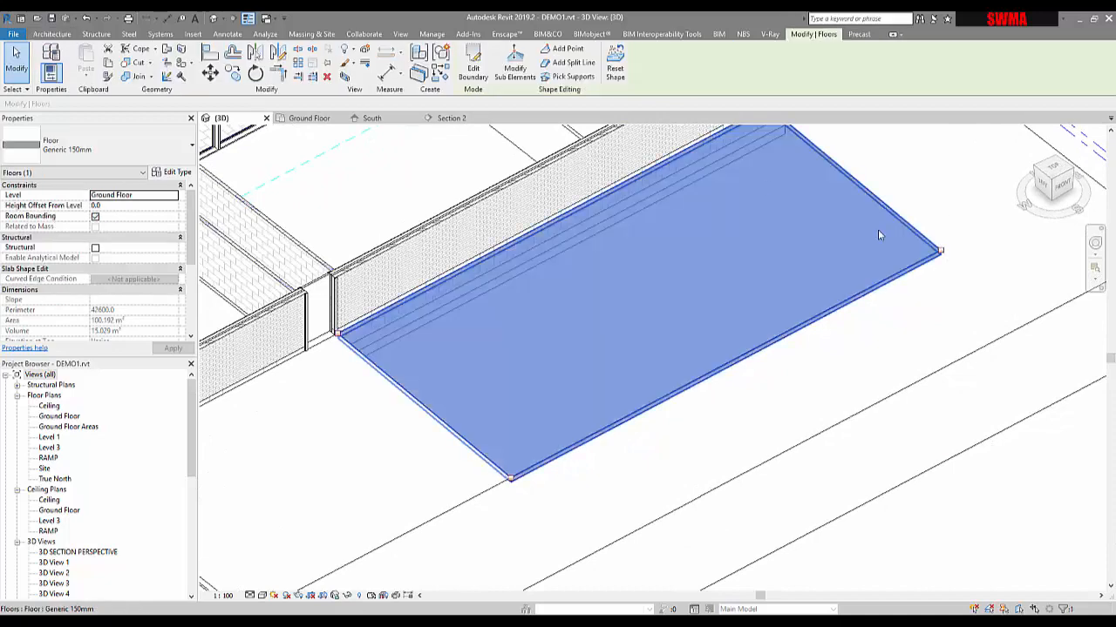
pyautogui.click(513, 66)
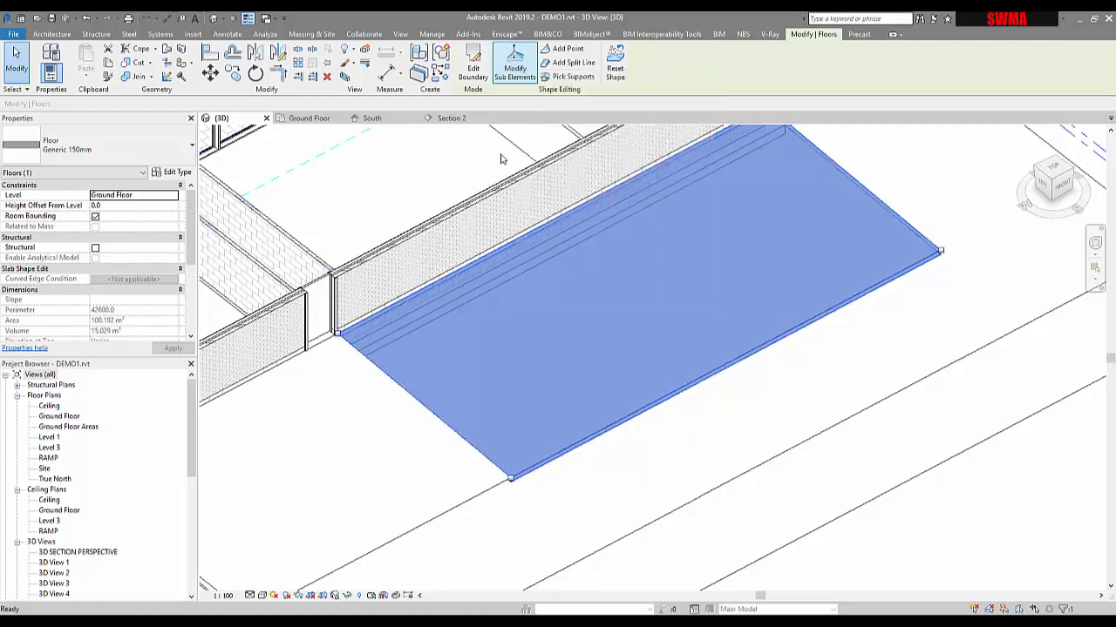
pyautogui.click(511, 480)
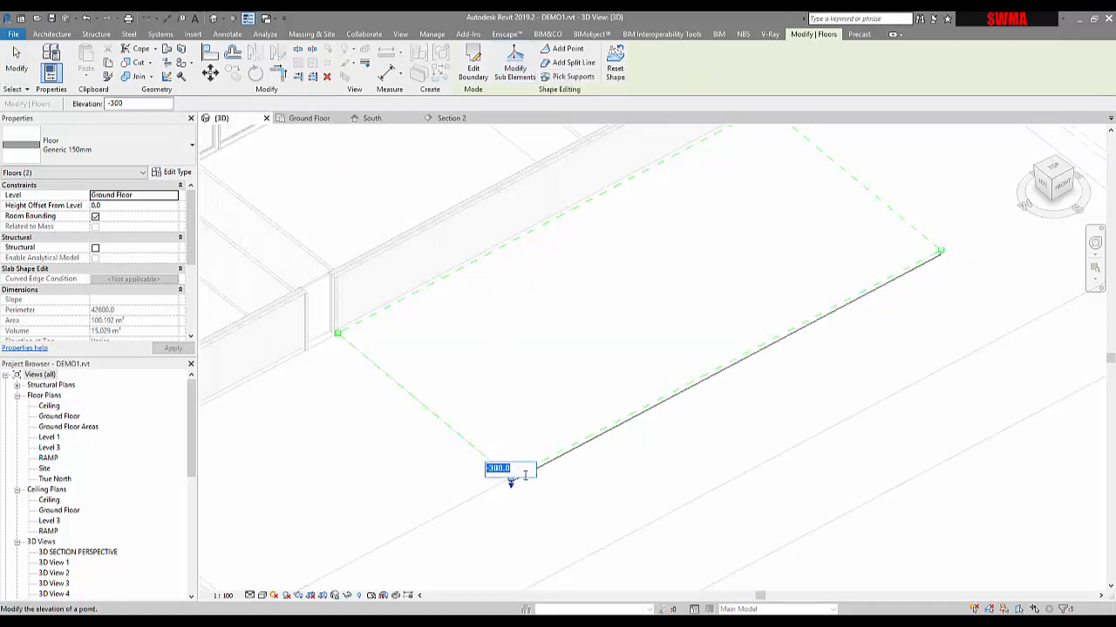
pyautogui.write('0')
pyautogui.press('Return')
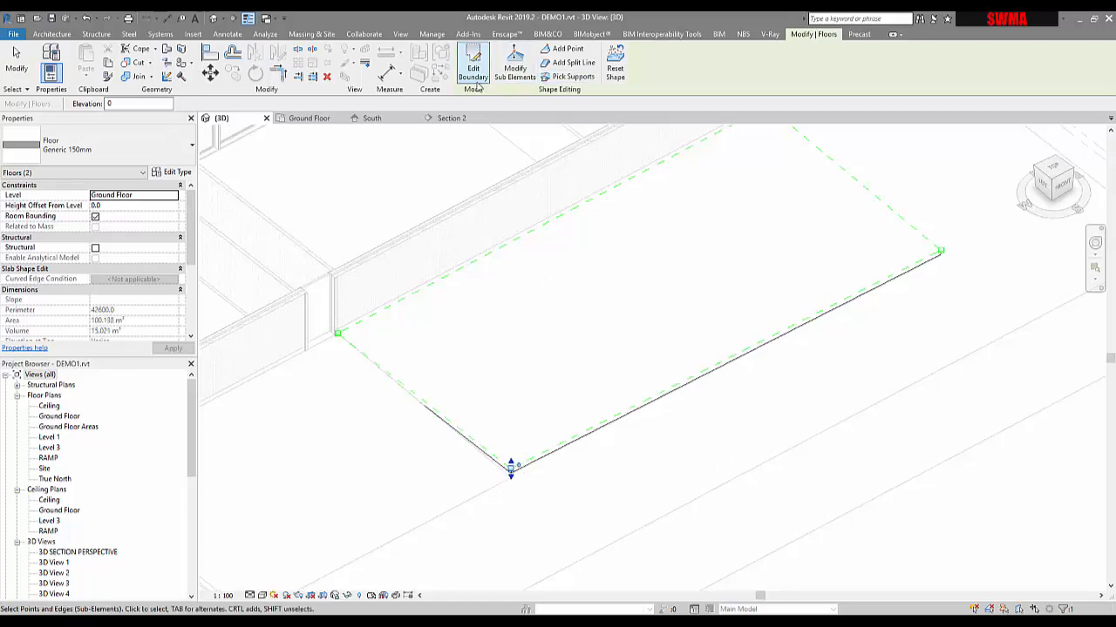
pyautogui.click(568, 473)
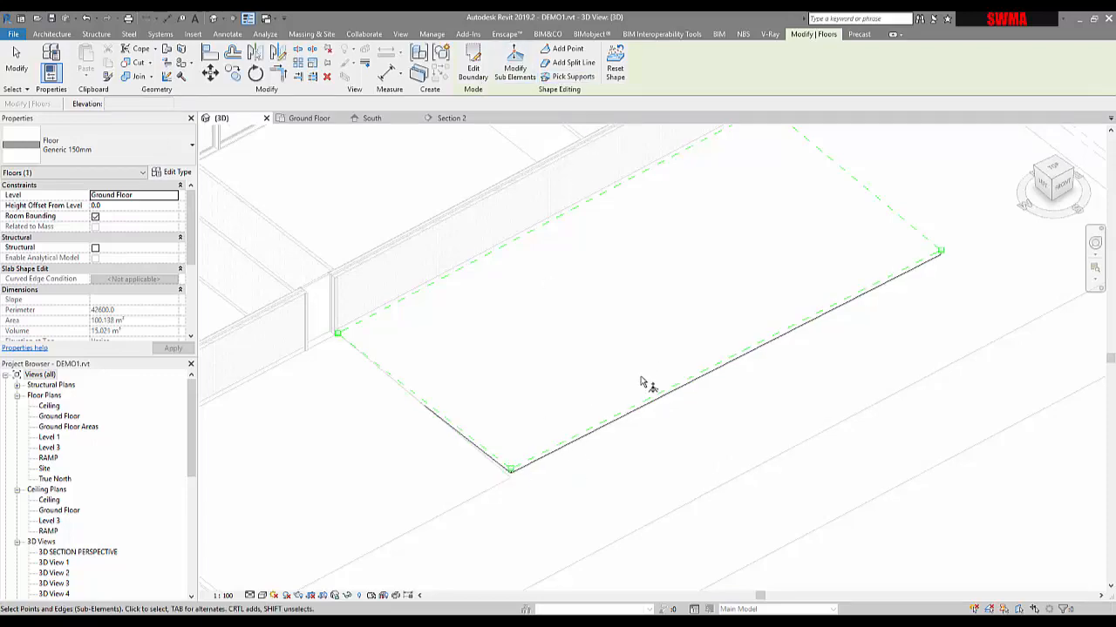
pyautogui.press('Escape')
pyautogui.click(538, 459)
# Start an in-place mass in the 3D view, keeping the name Mass 1
pyautogui.keyDown('shift'); pyautogui.moveTo(717, 420); pyautogui.dragTo(722, 398, button='middle'); pyautogui.keyUp('shift')
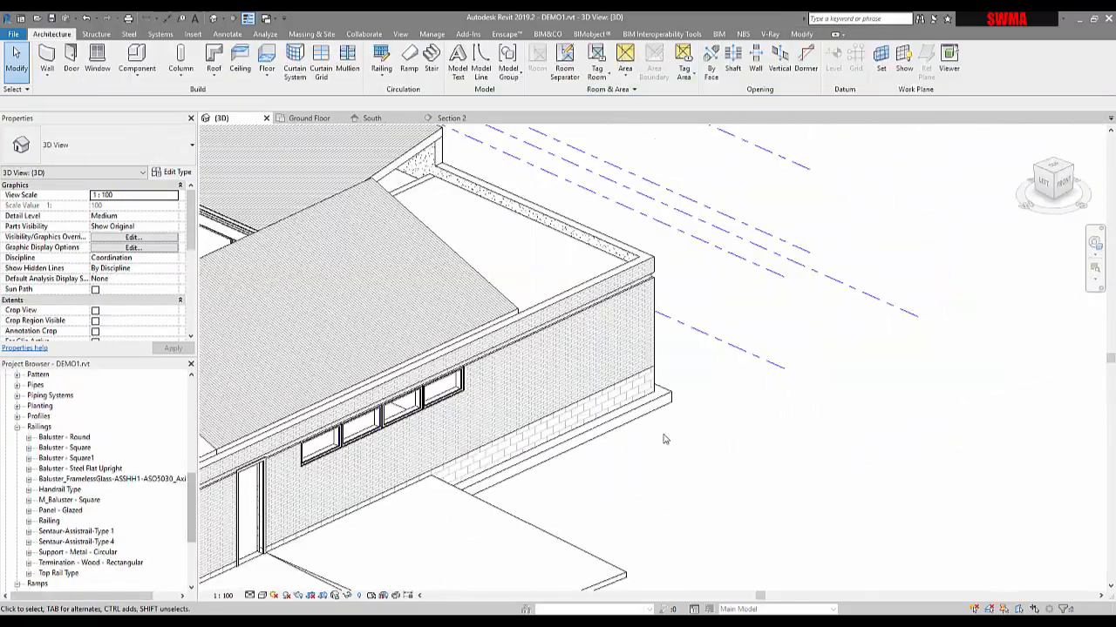
pyautogui.keyDown('shift'); pyautogui.moveTo(876, 423); pyautogui.dragTo(825, 412, button='middle'); pyautogui.keyUp('shift')
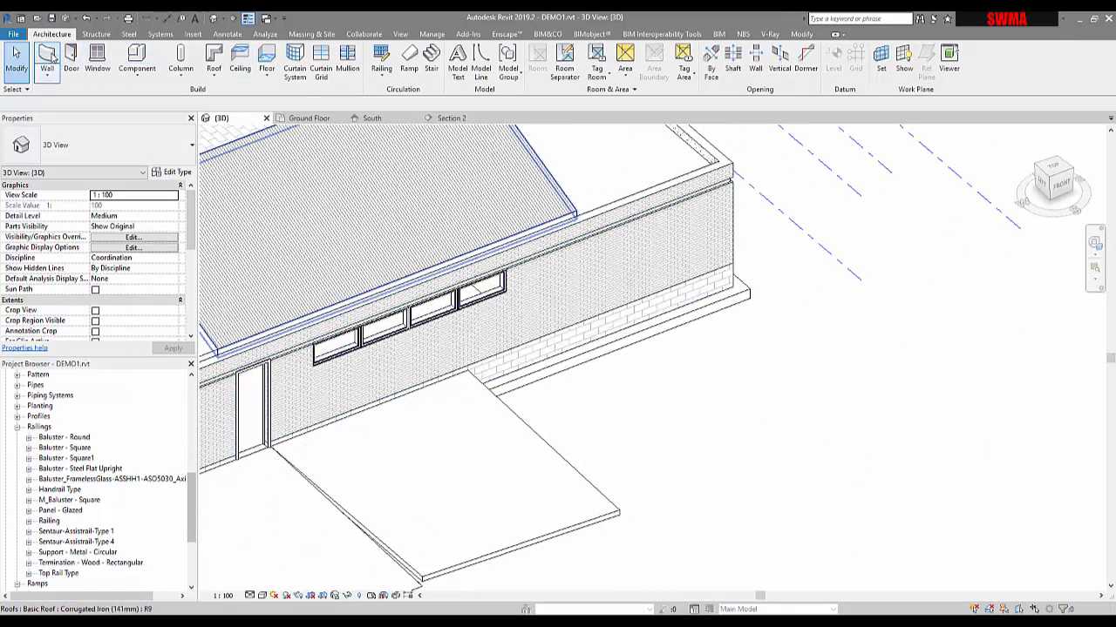
pyautogui.click(313, 34)
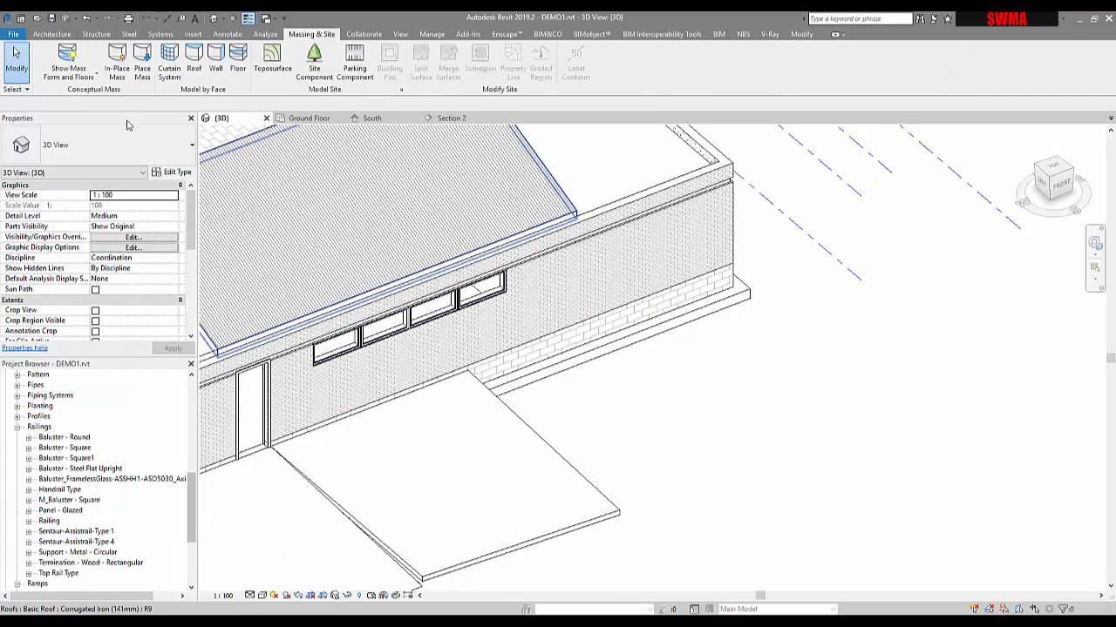
pyautogui.click(120, 59)
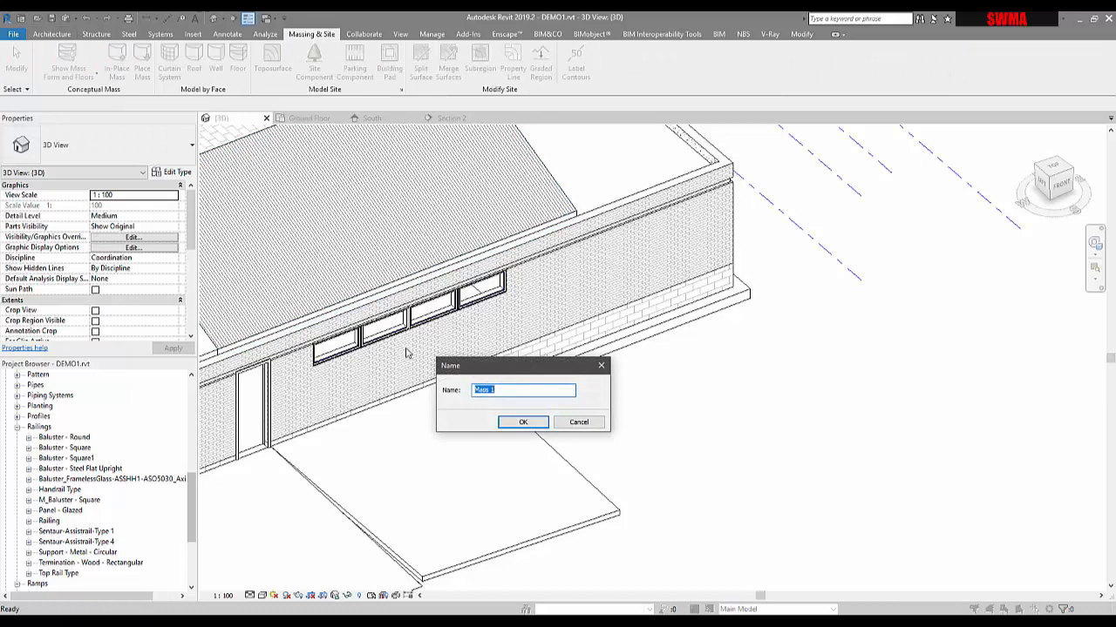
pyautogui.click(535, 426)
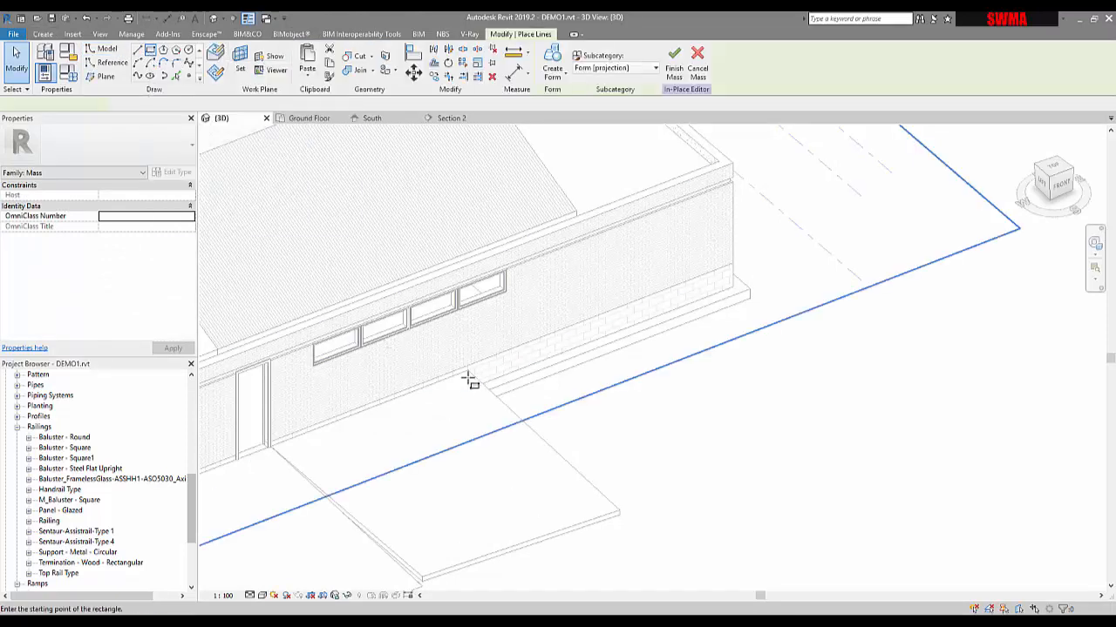
# Sketch an 8200 by 7000 rectangle from the ramp's outer corner to the end of the brick wall and create a solid form from it
pyautogui.click(621, 509)
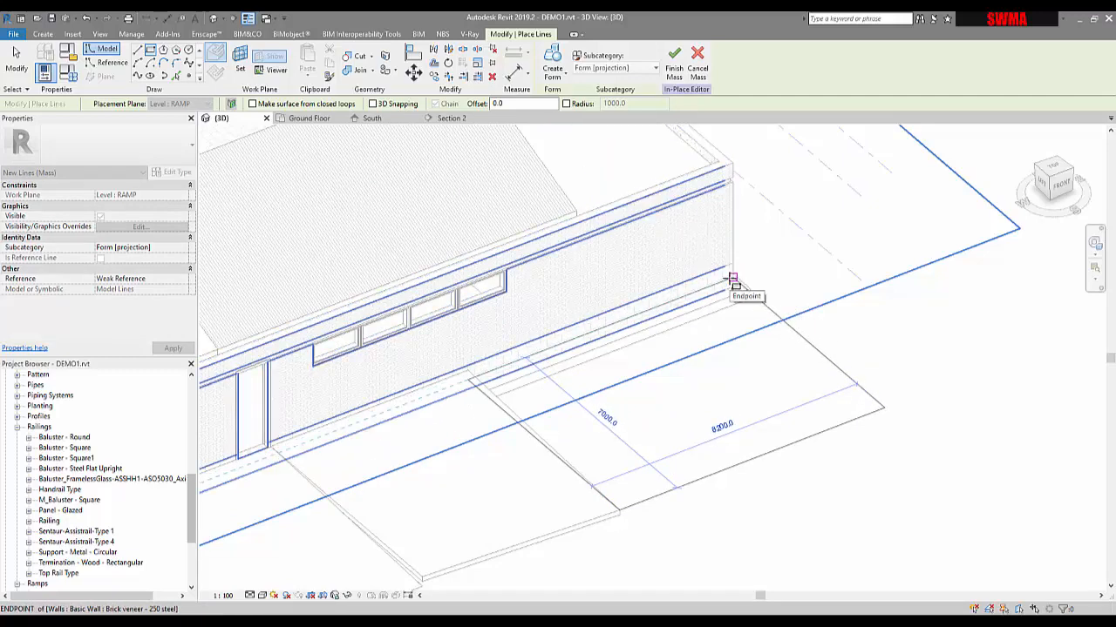
pyautogui.click(732, 286)
pyautogui.moveTo(759, 392)
pyautogui.keyDown('shift'); pyautogui.mouseDown(button='middle')
pyautogui.moveTo(751, 386)
pyautogui.moveTo(787, 392)
pyautogui.mouseUp(button='middle'); pyautogui.keyUp('shift')
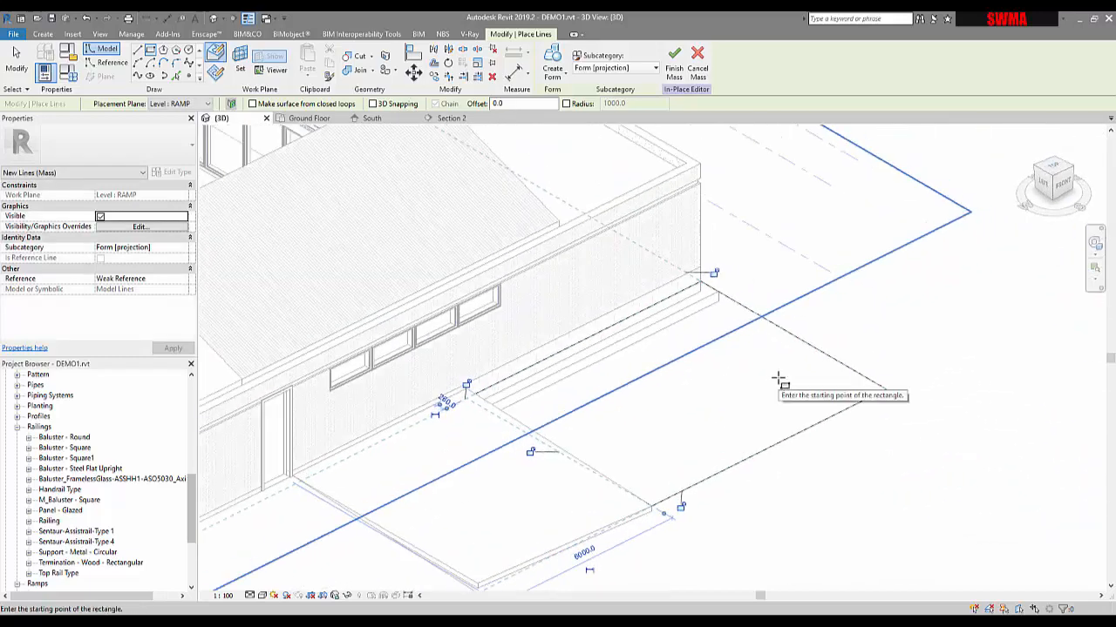
pyautogui.click(555, 78)
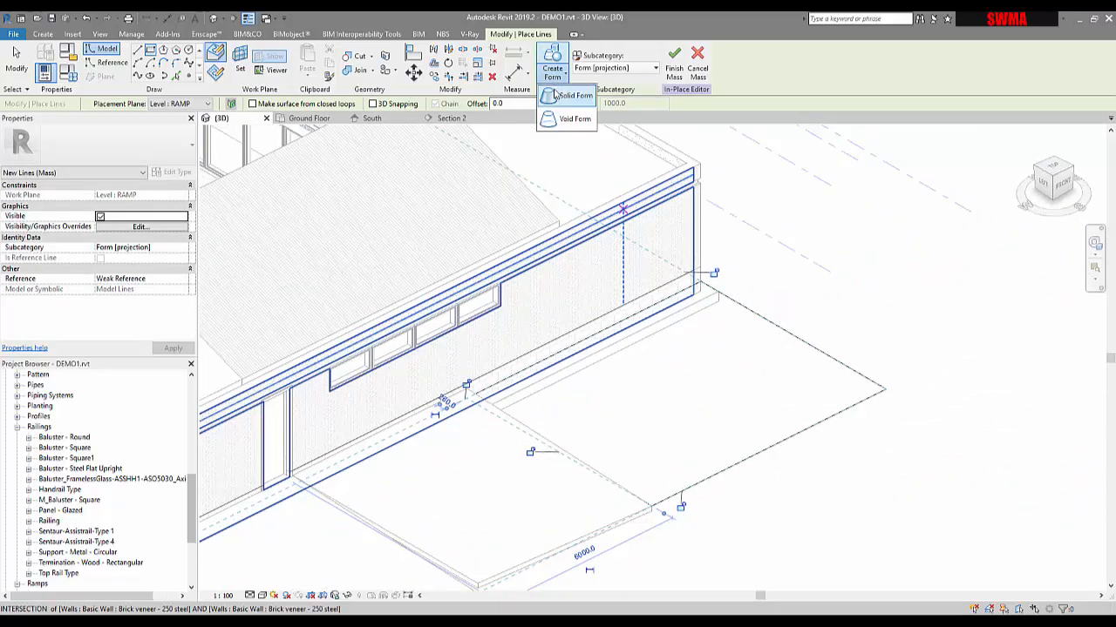
pyautogui.click(558, 96)
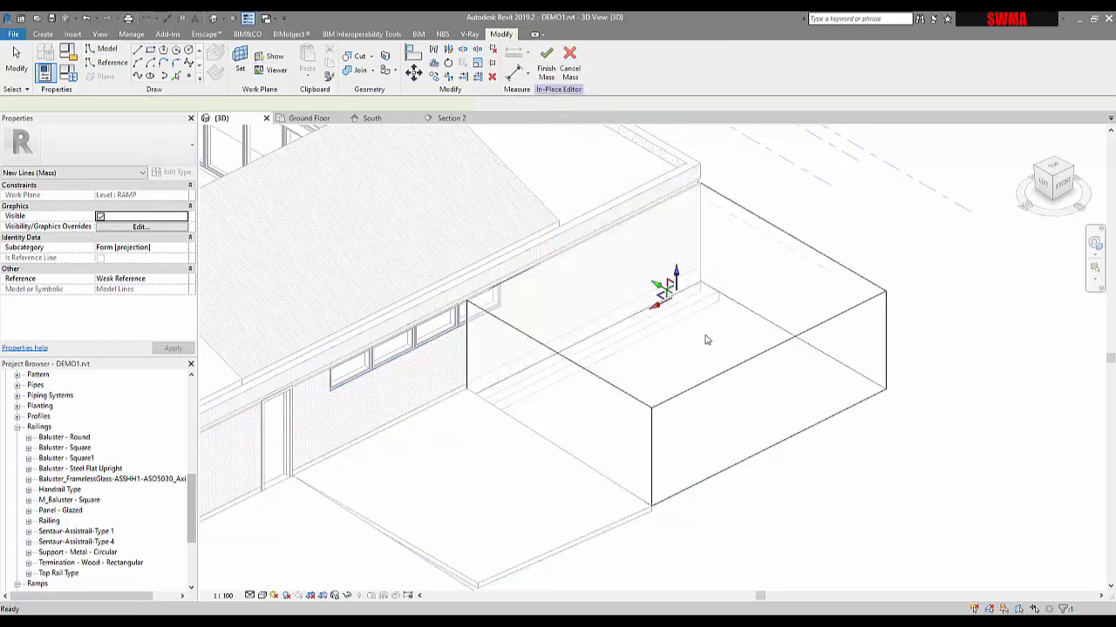
# Select the solid form's top face and set its height above the base to 1200
pyautogui.click(781, 499)
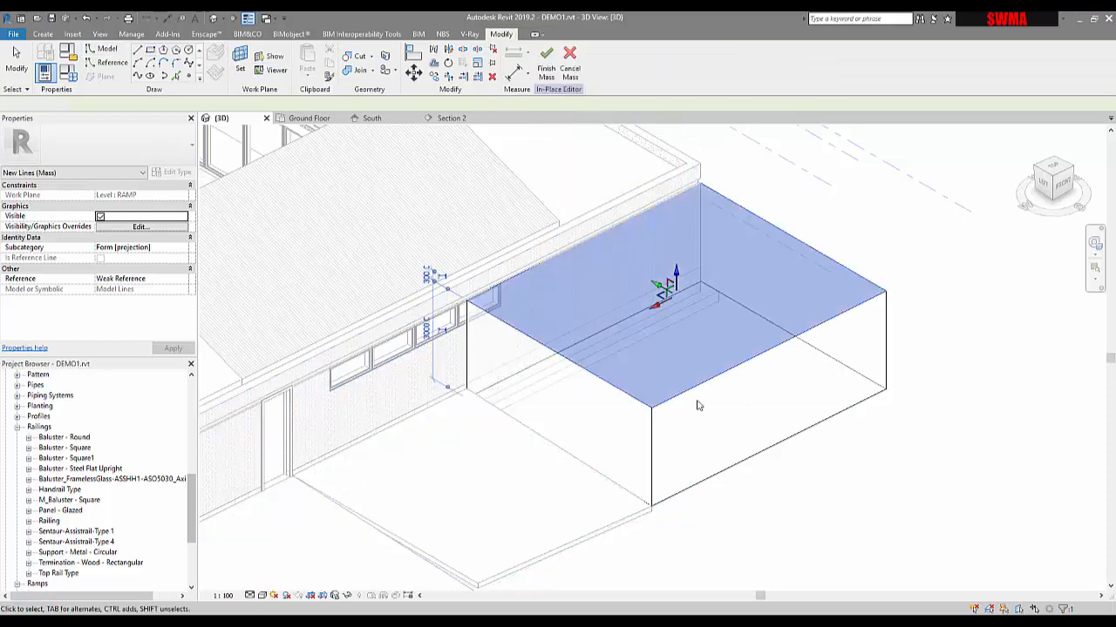
pyautogui.click(618, 386)
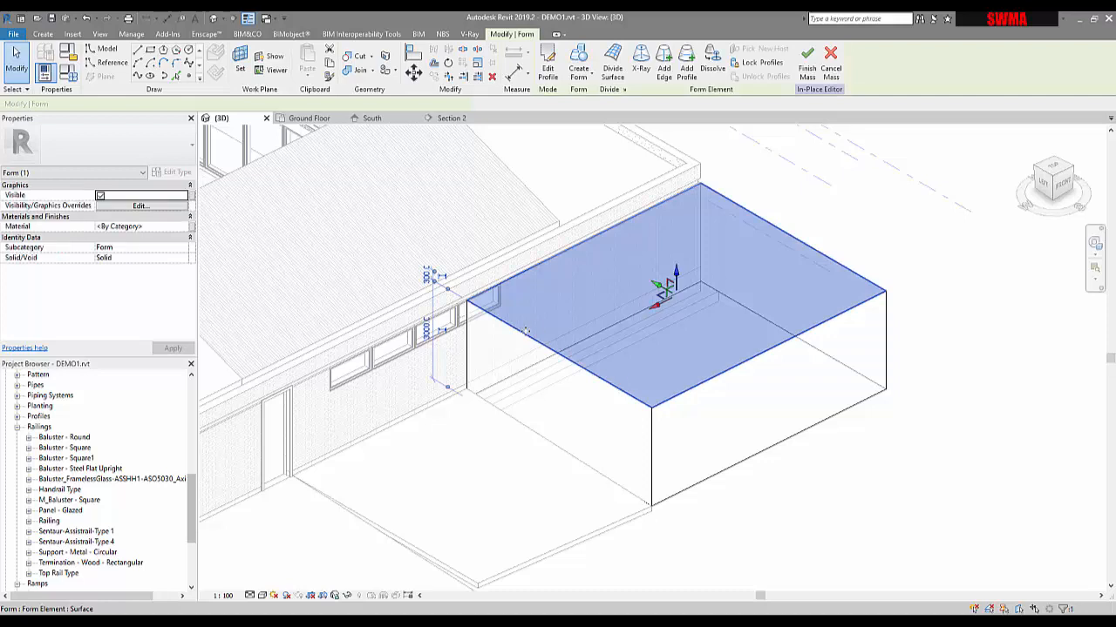
pyautogui.click(426, 331)
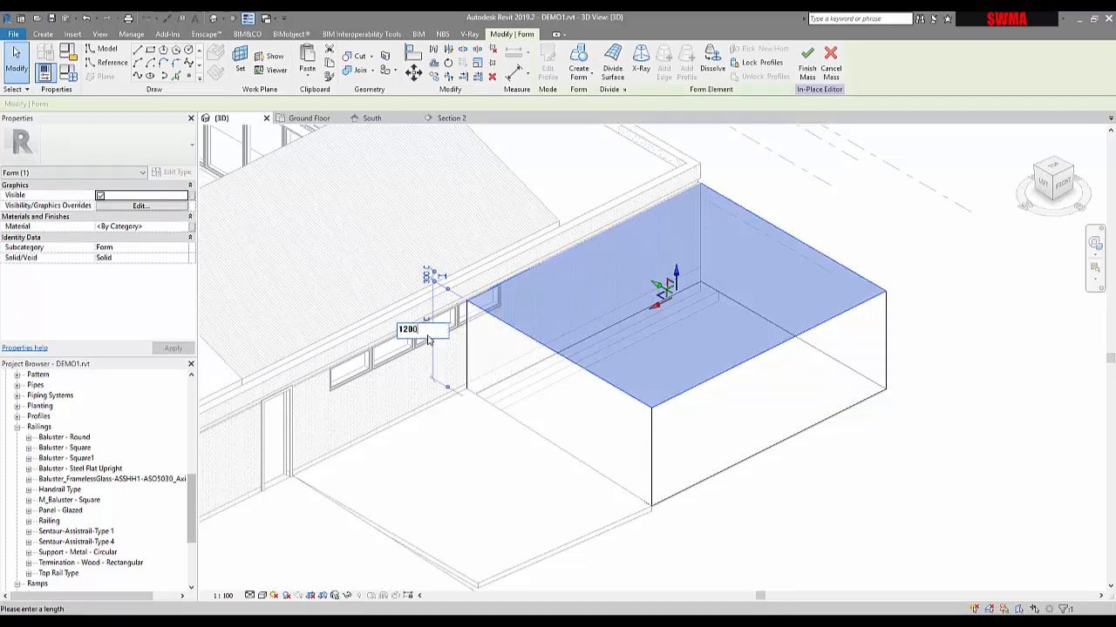
pyautogui.write('1200')
pyautogui.press('Return')
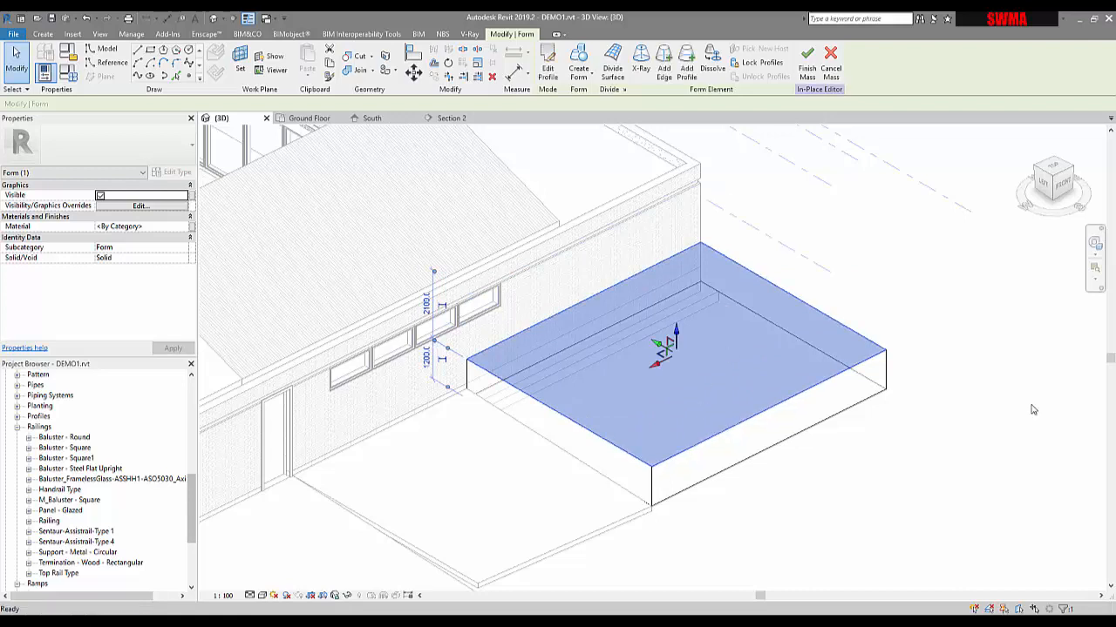
# Slope the form by lowering its outer top edge, away from the building, to a height of 50
pyautogui.click(899, 411)
pyautogui.click(823, 387)
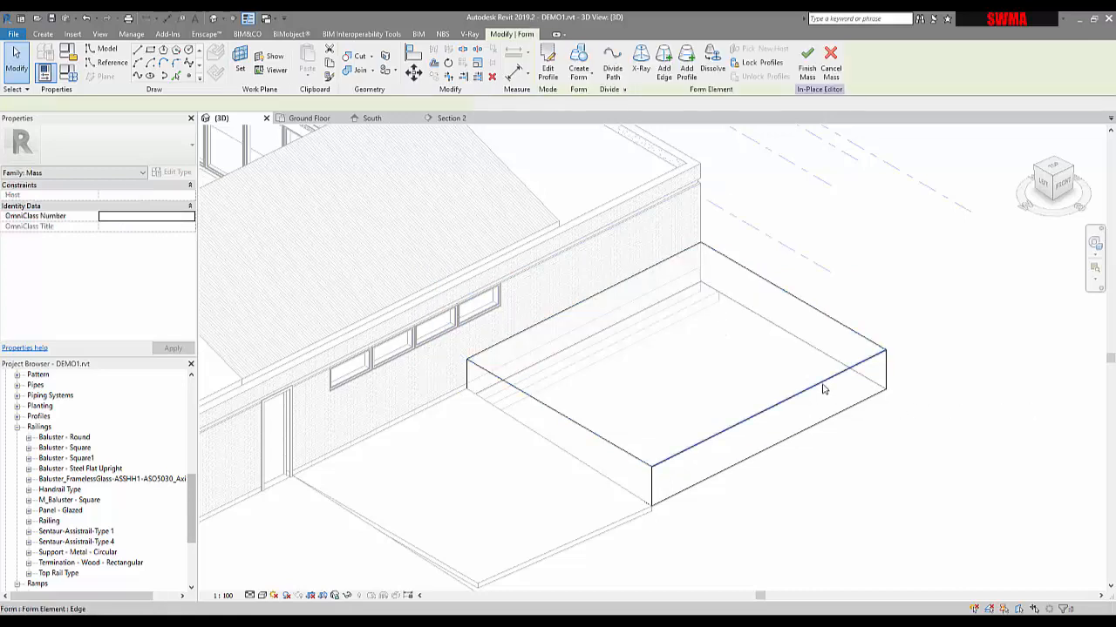
pyautogui.click(610, 504)
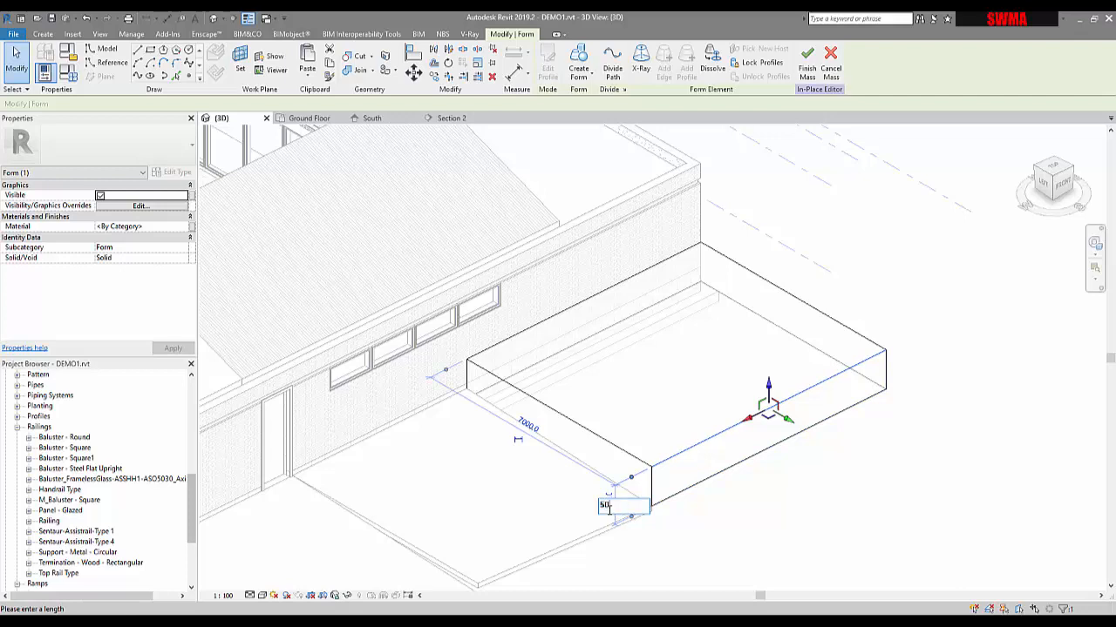
pyautogui.write('50')
pyautogui.press('Return')
pyautogui.click(895, 530)
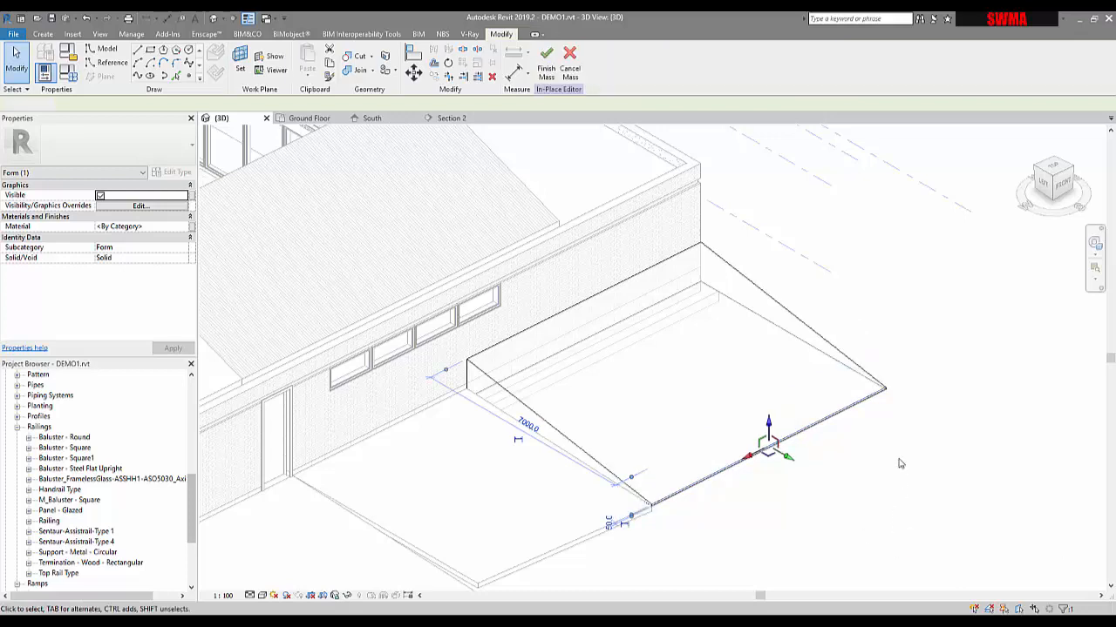
# Set the height of the form's outer top corner point farthest from the ramp to 600
pyautogui.click(887, 389)
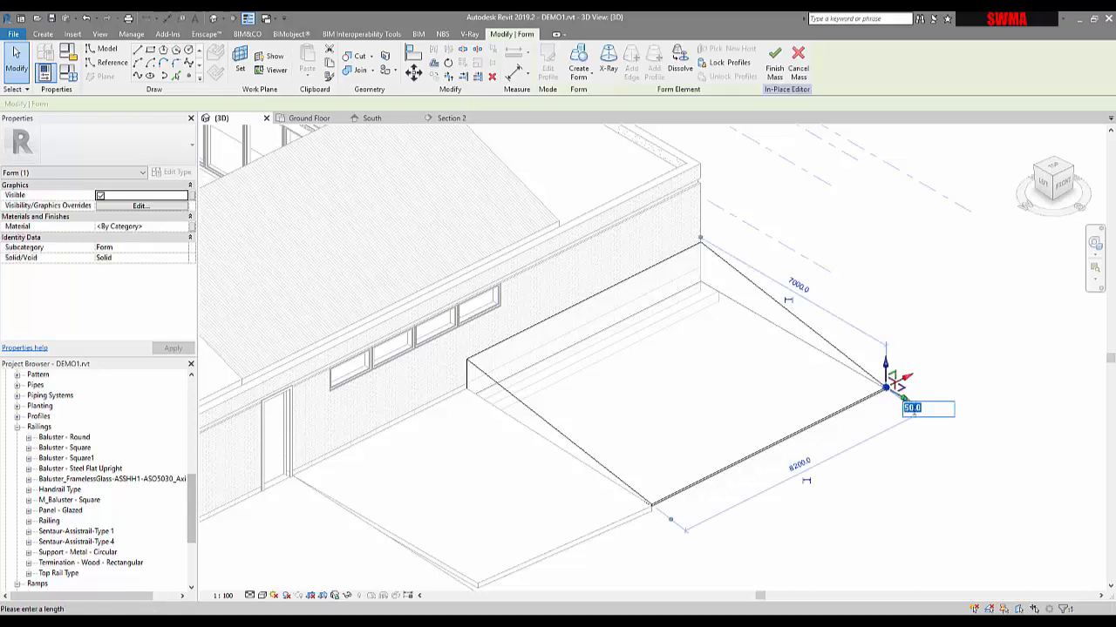
pyautogui.write('600')
pyautogui.press('Return')
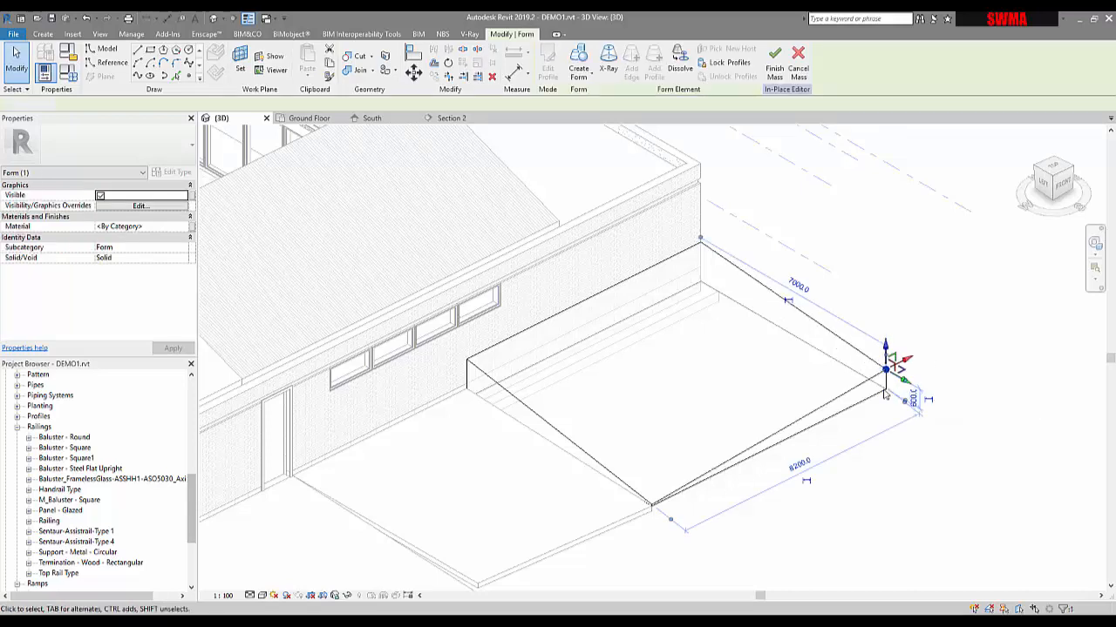
pyautogui.press('Escape')
# Finish the in-place mass with its sloped top
pyautogui.keyDown('shift'); pyautogui.moveTo(822, 441); pyautogui.dragTo(735, 398, button='middle'); pyautogui.keyUp('shift')
pyautogui.click(777, 419)
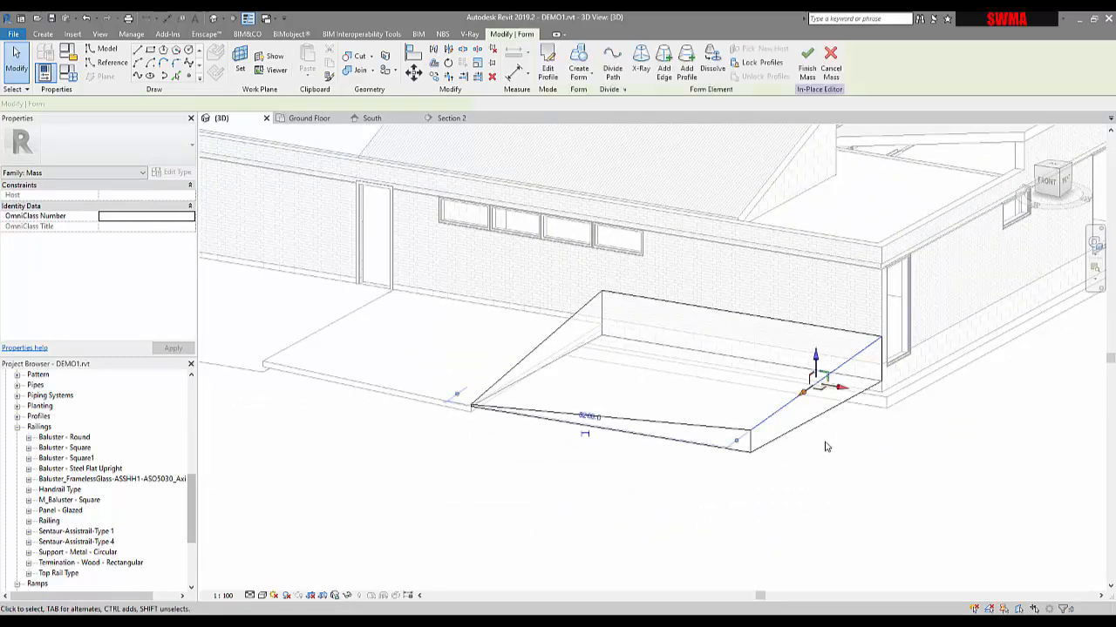
pyautogui.keyDown('shift'); pyautogui.moveTo(770, 481); pyautogui.dragTo(927, 496, button='middle'); pyautogui.keyUp('shift')
pyautogui.click(796, 488)
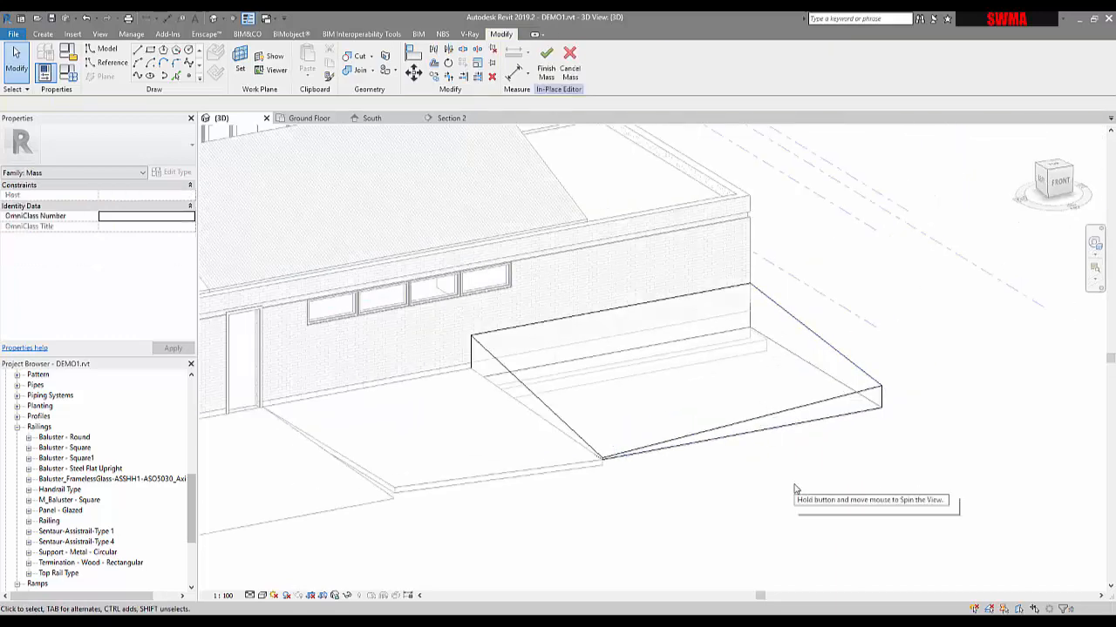
pyautogui.keyDown('shift'); pyautogui.moveTo(794, 489); pyautogui.dragTo(814, 532, button='middle'); pyautogui.keyUp('shift')
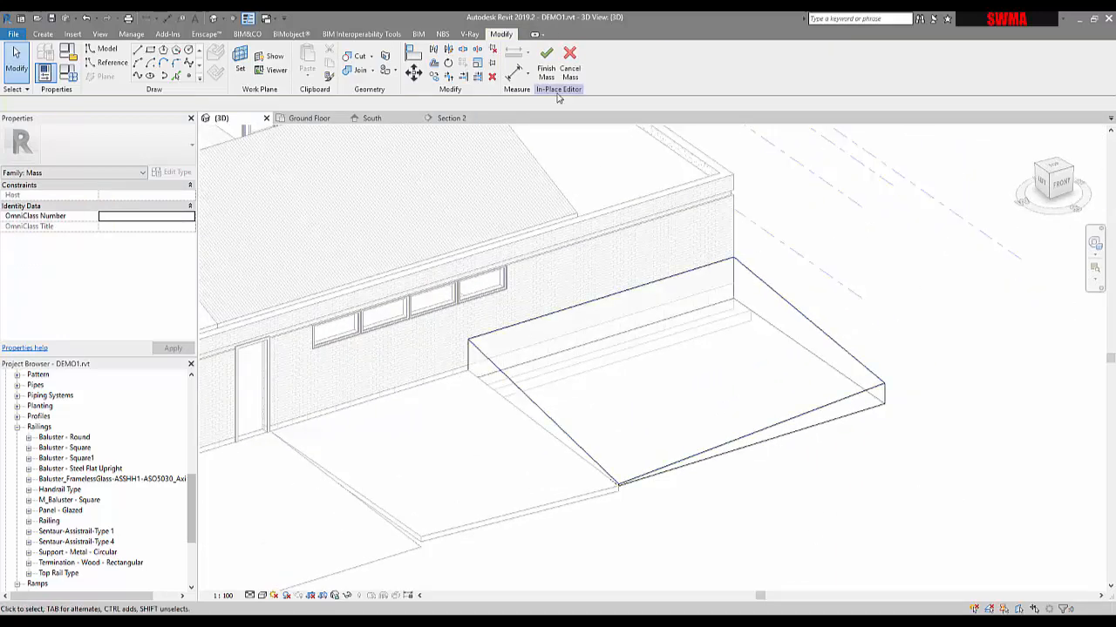
pyautogui.click(550, 75)
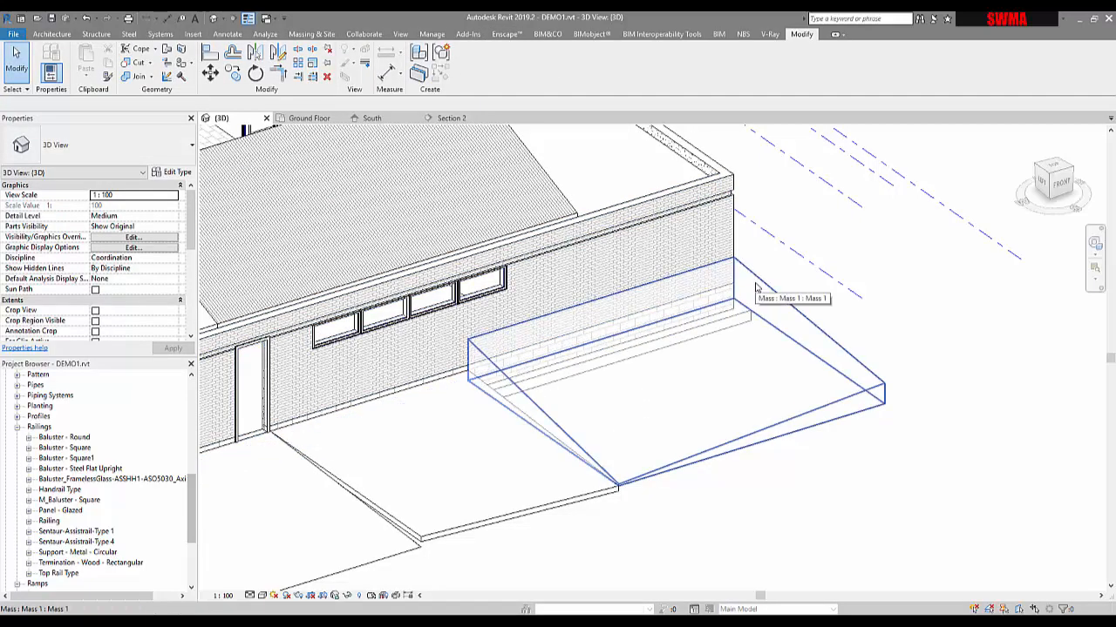
# Try adding mass floors to the finished mass at the Ground Floor and RAMP levels
pyautogui.click(792, 305)
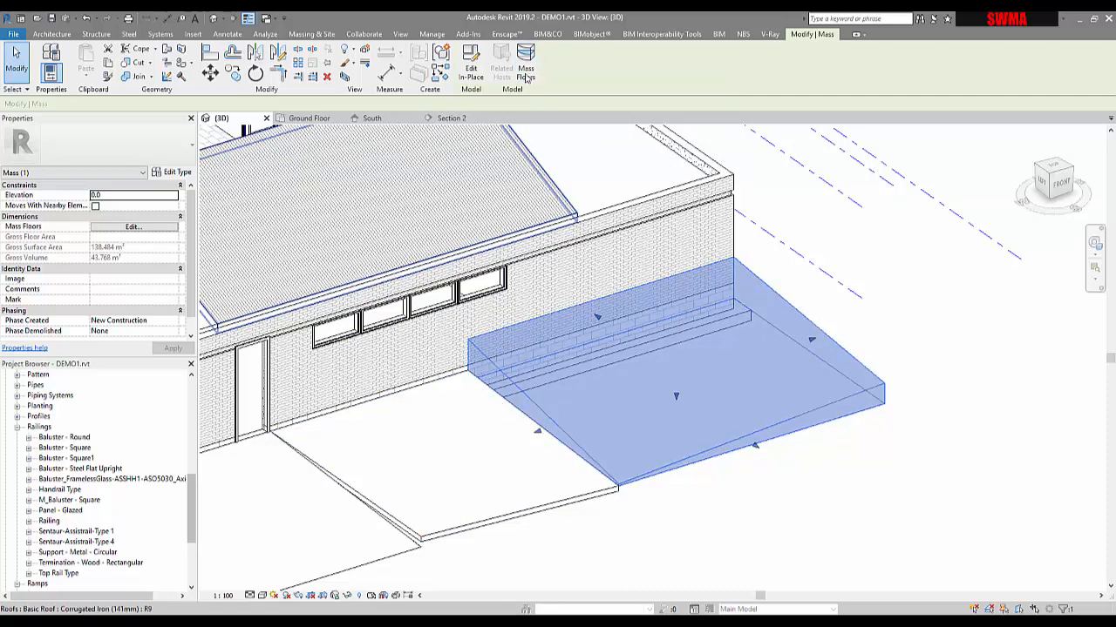
pyautogui.click(525, 69)
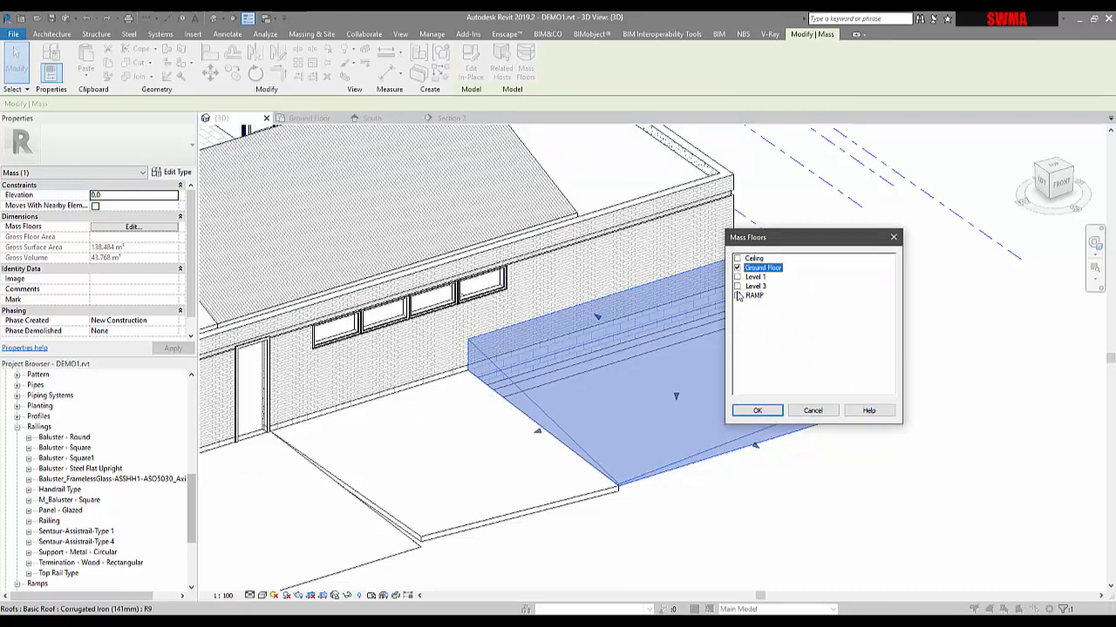
pyautogui.click(758, 411)
pyautogui.click(792, 509)
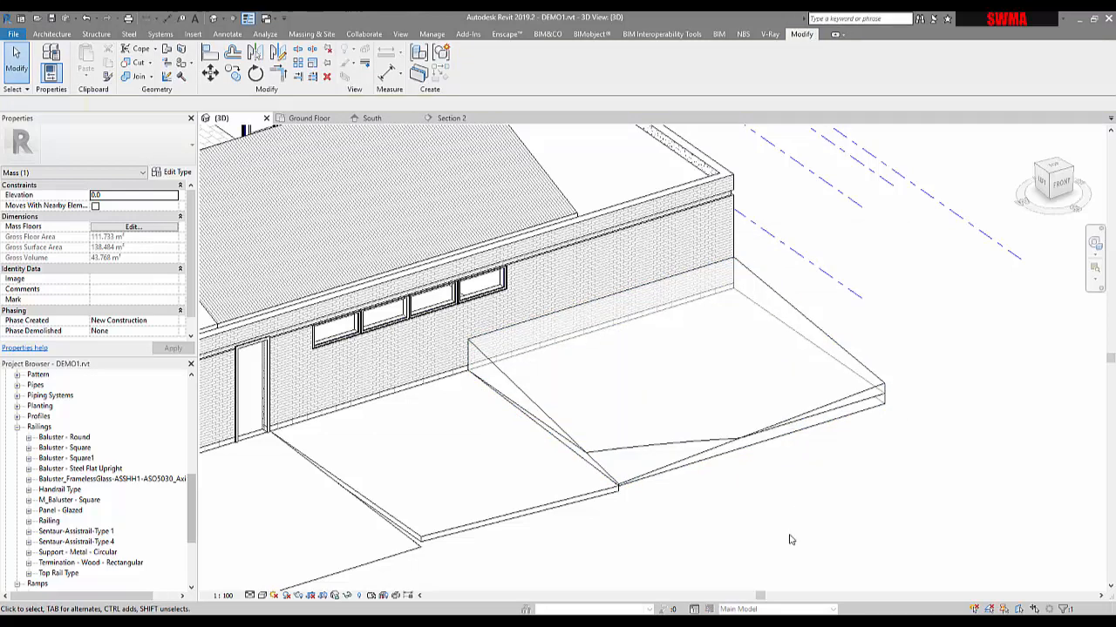
pyautogui.keyDown('shift'); pyautogui.moveTo(791, 510); pyautogui.dragTo(799, 543, button='middle'); pyautogui.keyUp('shift')
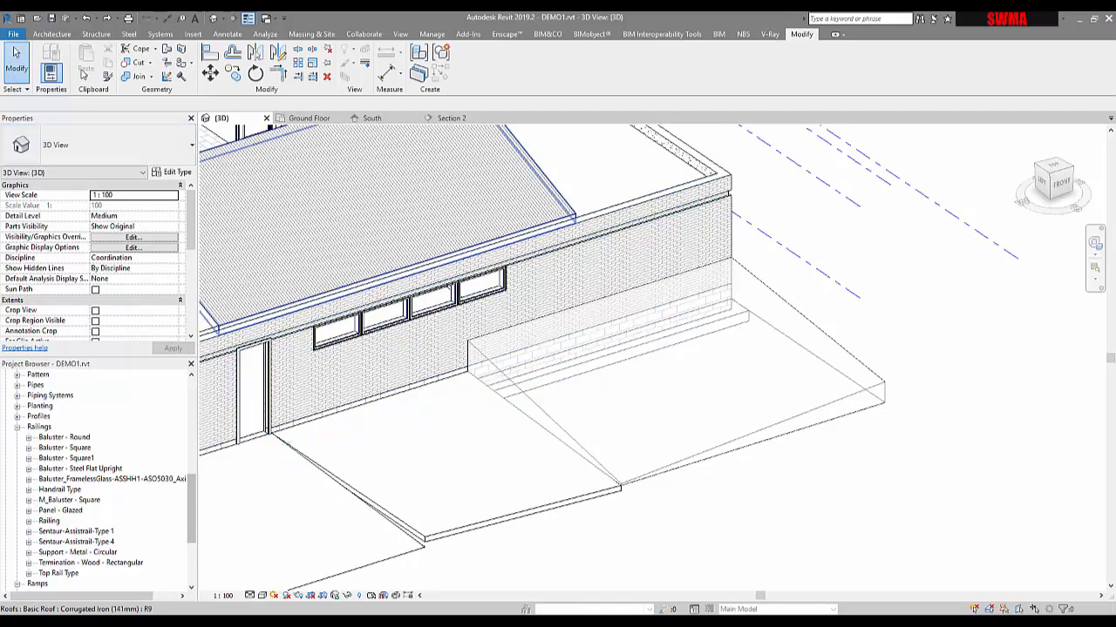
# Create a Warm Roof - Timber roof by face on the sloped top of the mass
pyautogui.click(61, 35)
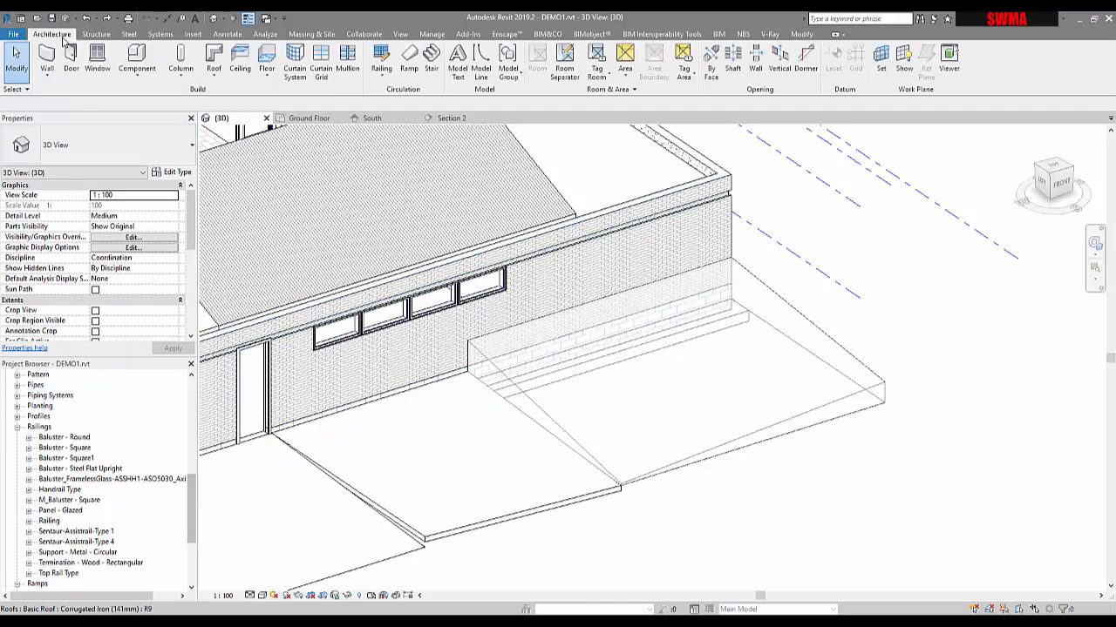
pyautogui.click(213, 69)
pyautogui.click(246, 142)
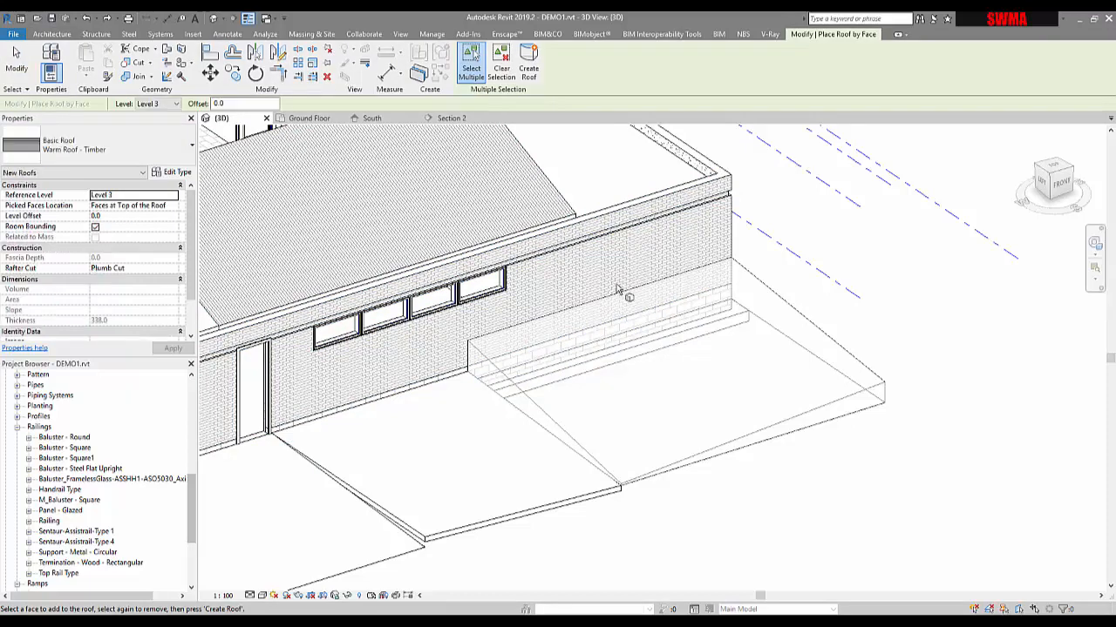
pyautogui.click(726, 288)
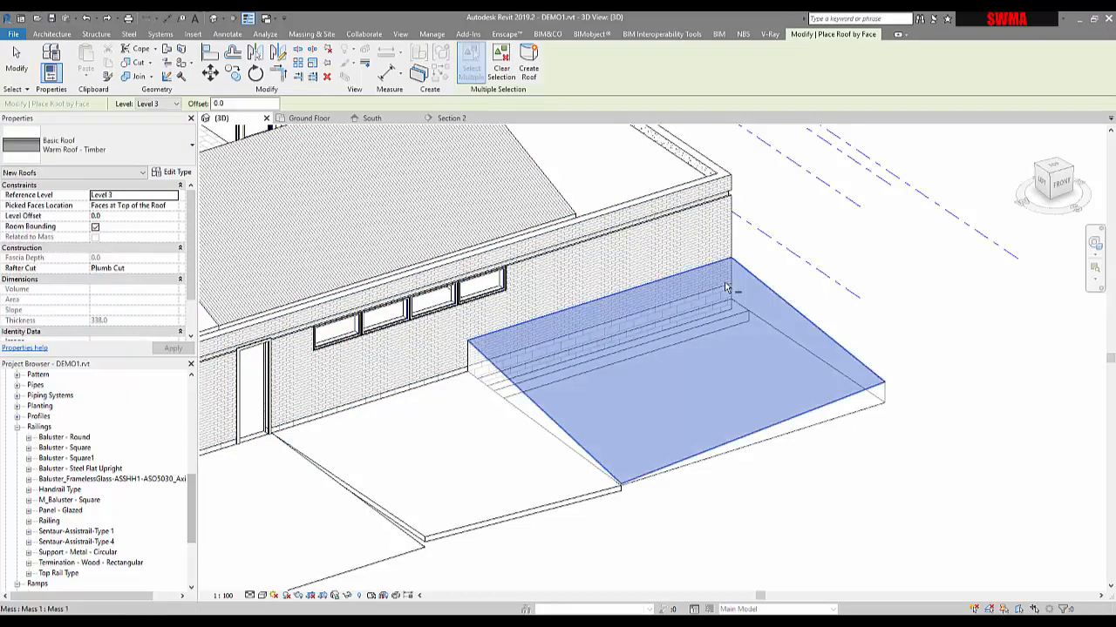
pyautogui.click(534, 65)
pyautogui.moveTo(844, 556)
pyautogui.keyDown('shift'); pyautogui.mouseDown(button='middle')
pyautogui.moveTo(680, 463)
pyautogui.moveTo(594, 394)
pyautogui.moveTo(793, 391)
pyautogui.moveTo(877, 453)
pyautogui.moveTo(912, 496)
pyautogui.moveTo(836, 568)
pyautogui.moveTo(827, 505)
pyautogui.moveTo(839, 538)
pyautogui.moveTo(750, 523)
pyautogui.moveTo(870, 561)
pyautogui.moveTo(880, 545)
pyautogui.mouseUp(button='middle'); pyautogui.keyUp('shift')
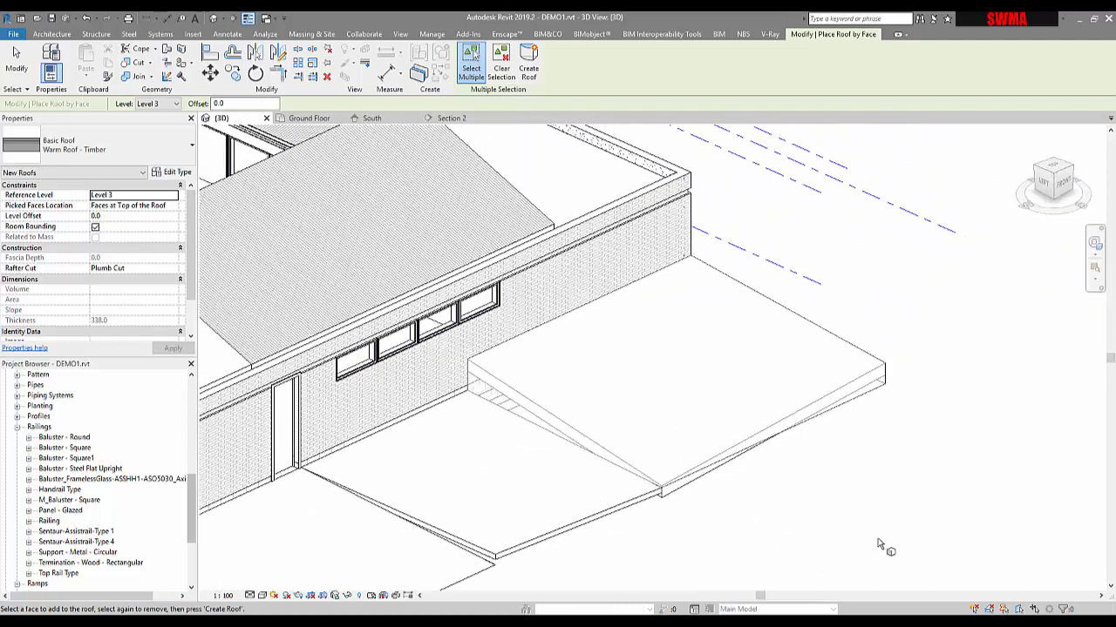
pyautogui.press('Escape')
# Delete the timber roof from the sloped top of the mass
pyautogui.click(864, 382)
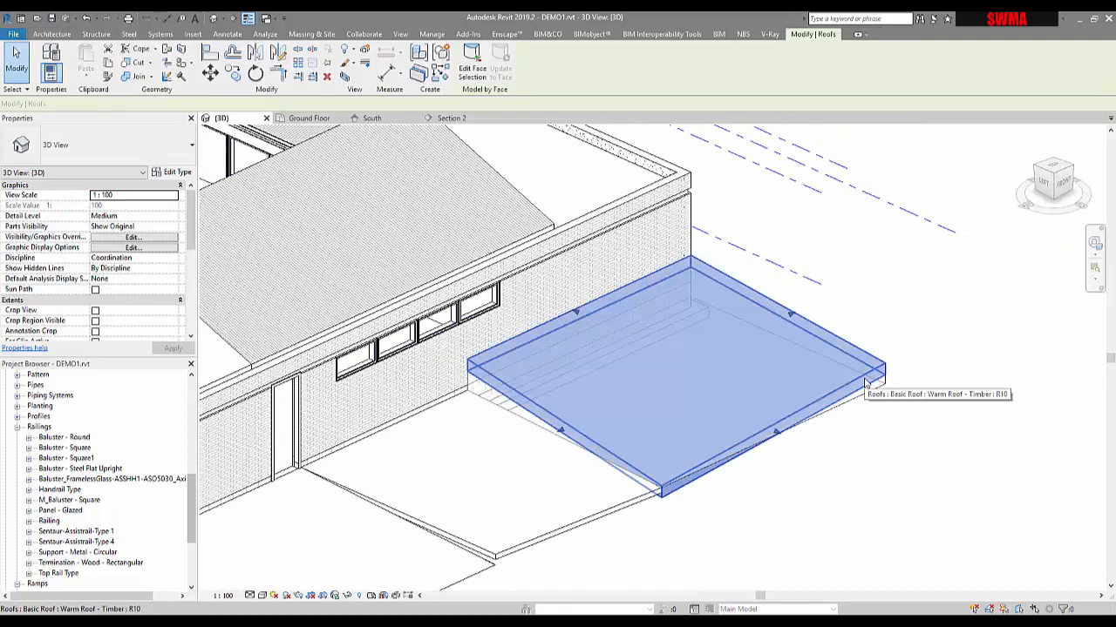
pyautogui.press('Delete')
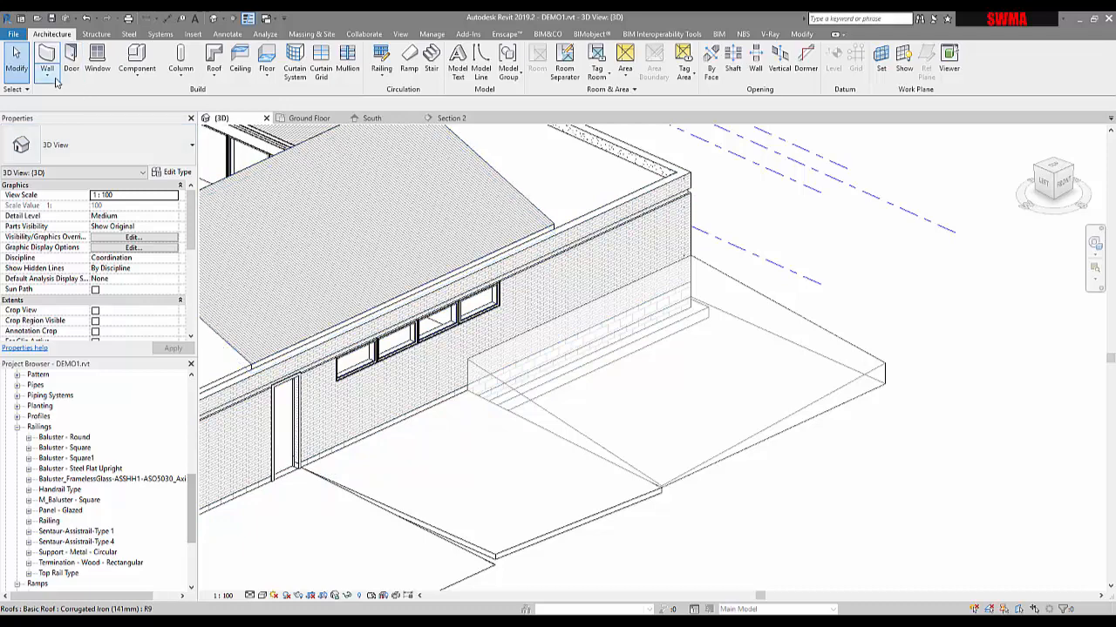
# Cover the sloped top face of the mass with a 100 BLOCK WALL
pyautogui.click(55, 78)
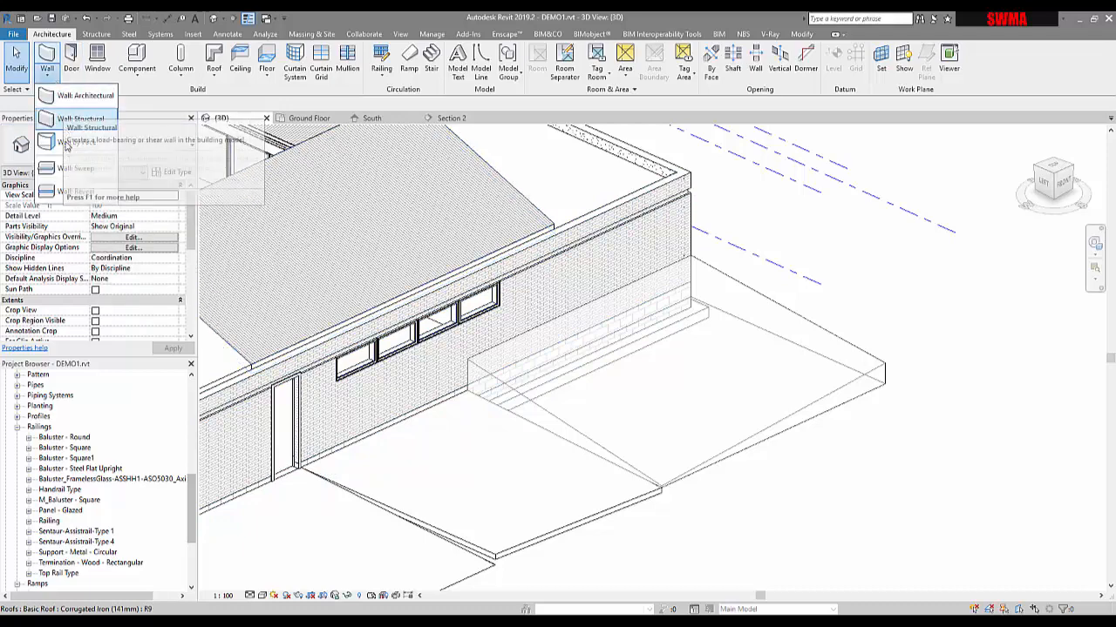
pyautogui.click(63, 96)
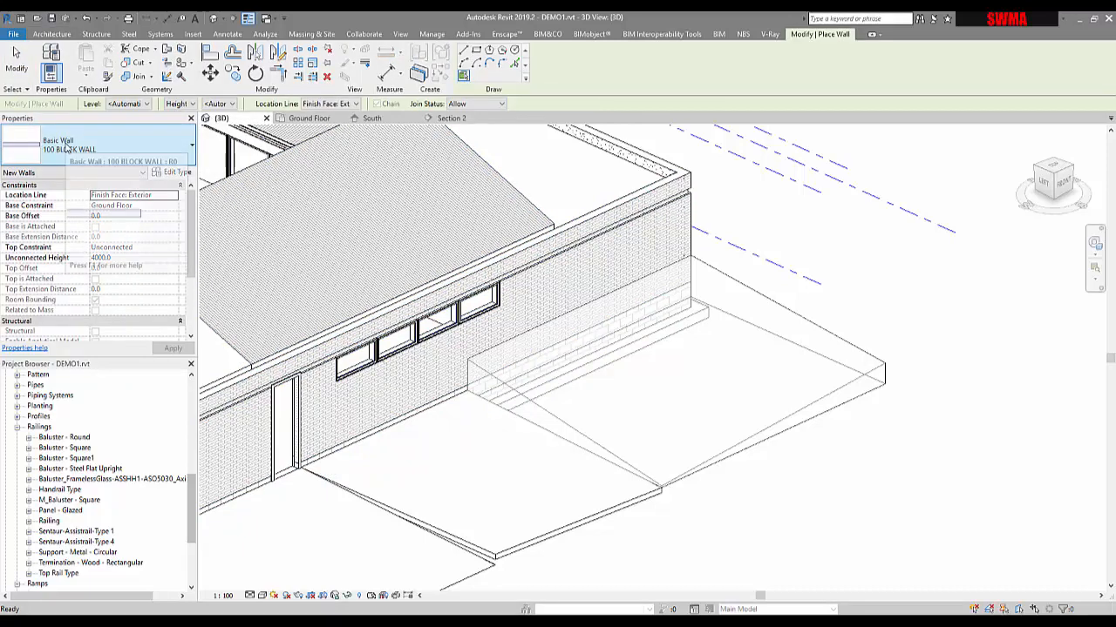
pyautogui.click(67, 147)
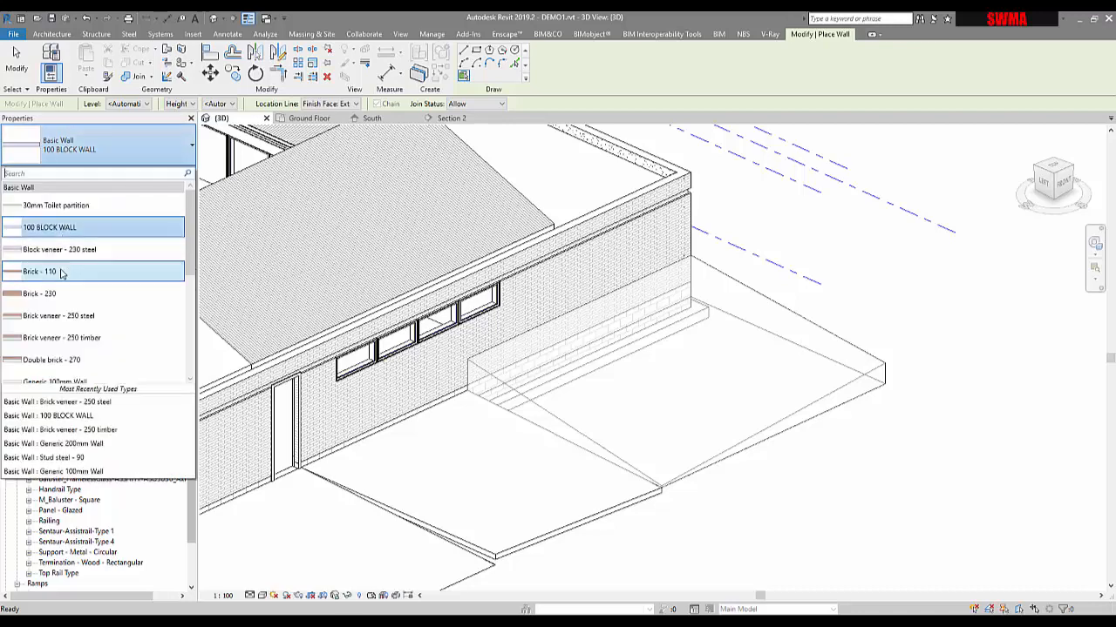
pyautogui.click(63, 235)
pyautogui.click(722, 296)
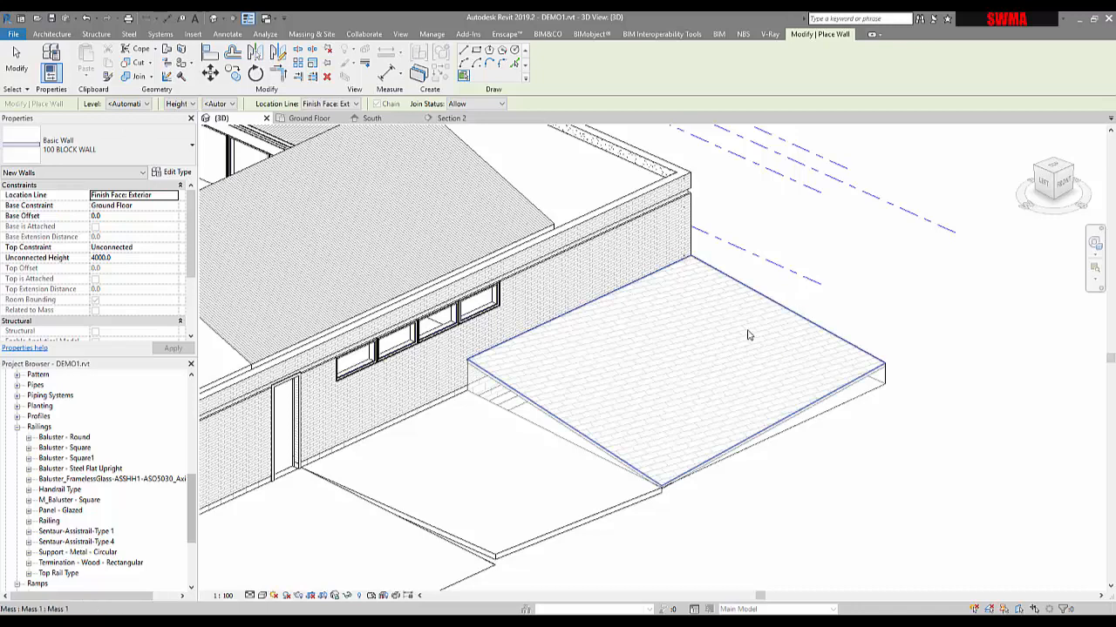
pyautogui.press('Escape')
pyautogui.press('Escape')
# Turn on the Mass category in the 3D view's visibility/graphic overrides
pyautogui.keyDown('shift'); pyautogui.moveTo(683, 522); pyautogui.dragTo(822, 429, button='middle'); pyautogui.keyUp('shift')
pyautogui.click(826, 423)
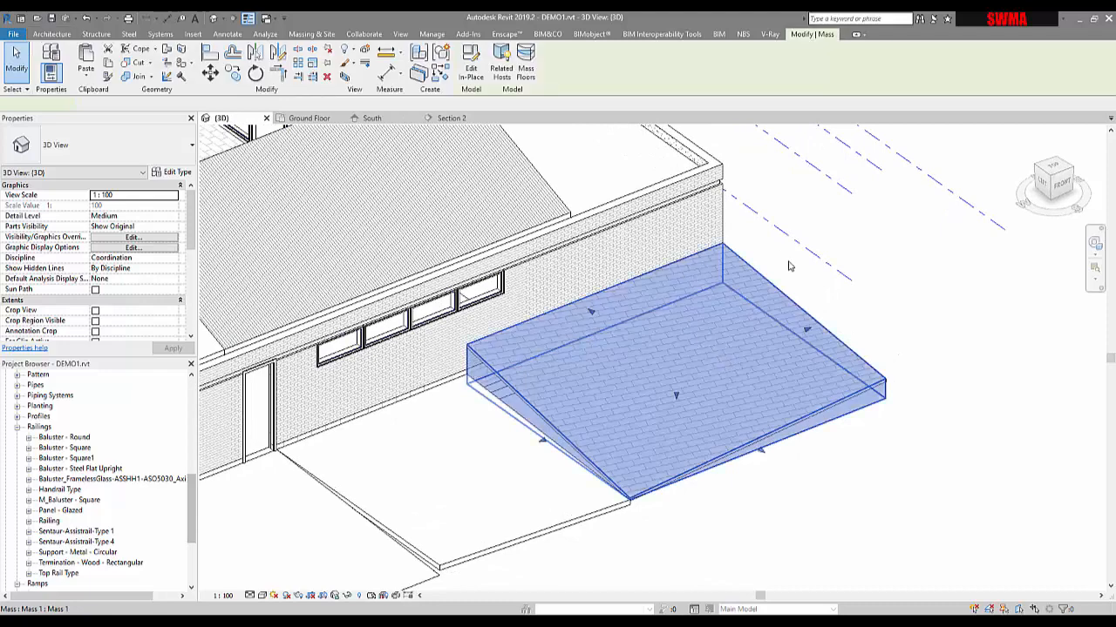
pyautogui.rightClick(723, 423)
pyautogui.click(915, 451)
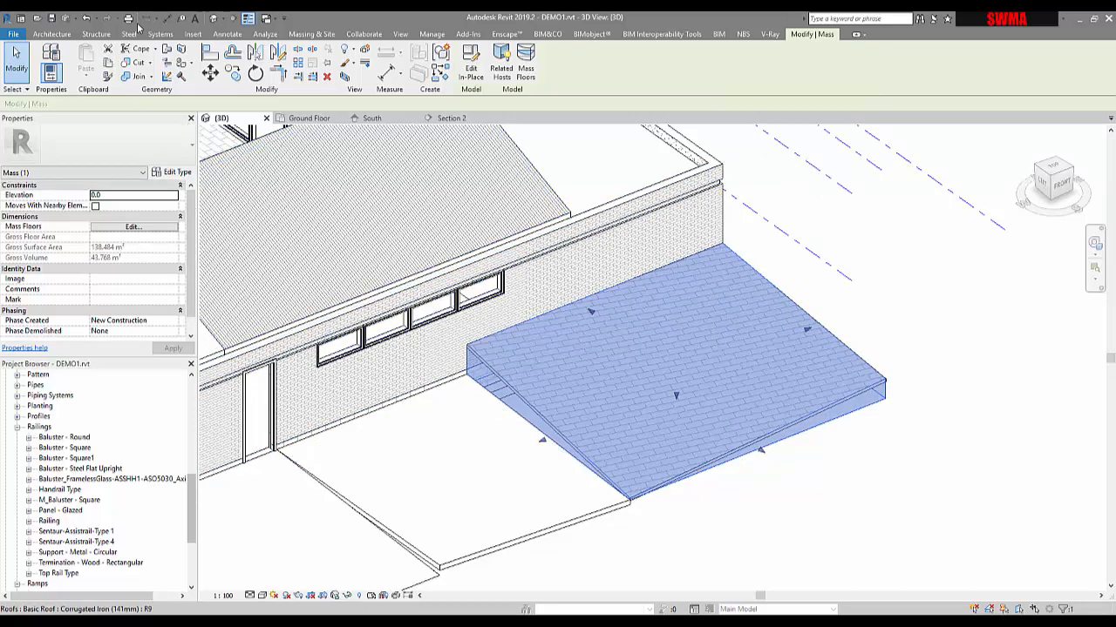
pyautogui.press('v')
pyautogui.press('g')
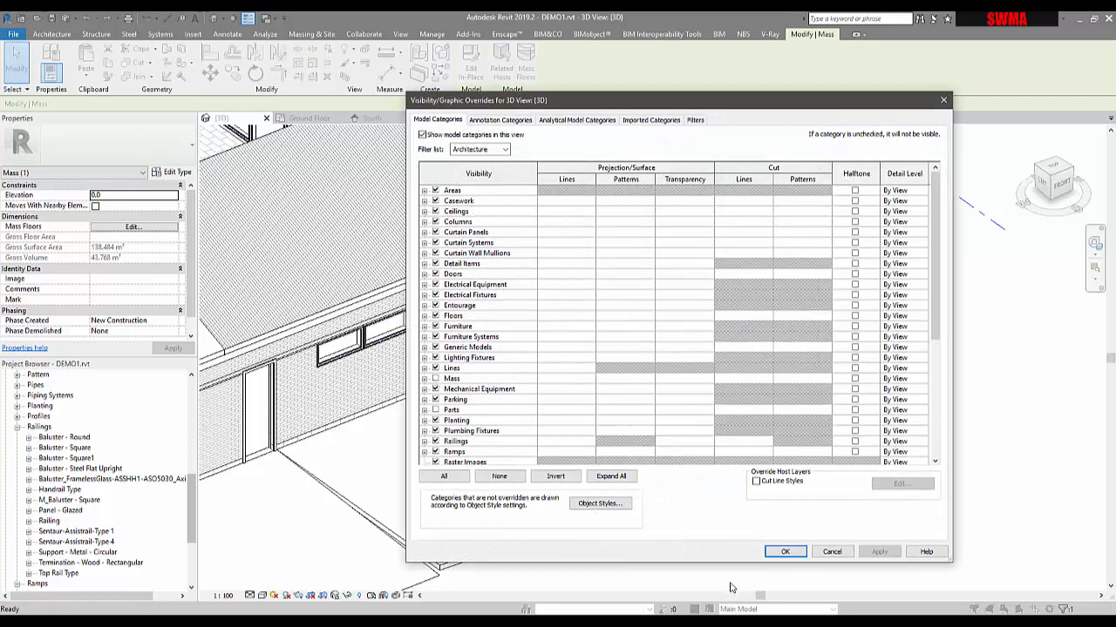
pyautogui.click(435, 379)
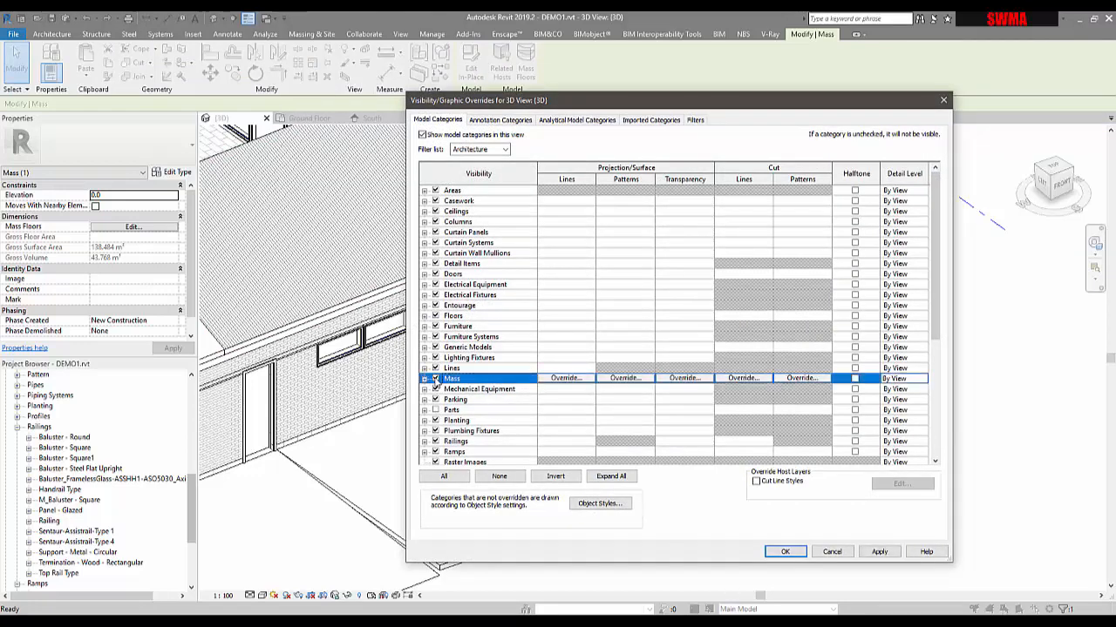
pyautogui.click(879, 552)
pyautogui.click(784, 552)
pyautogui.click(787, 523)
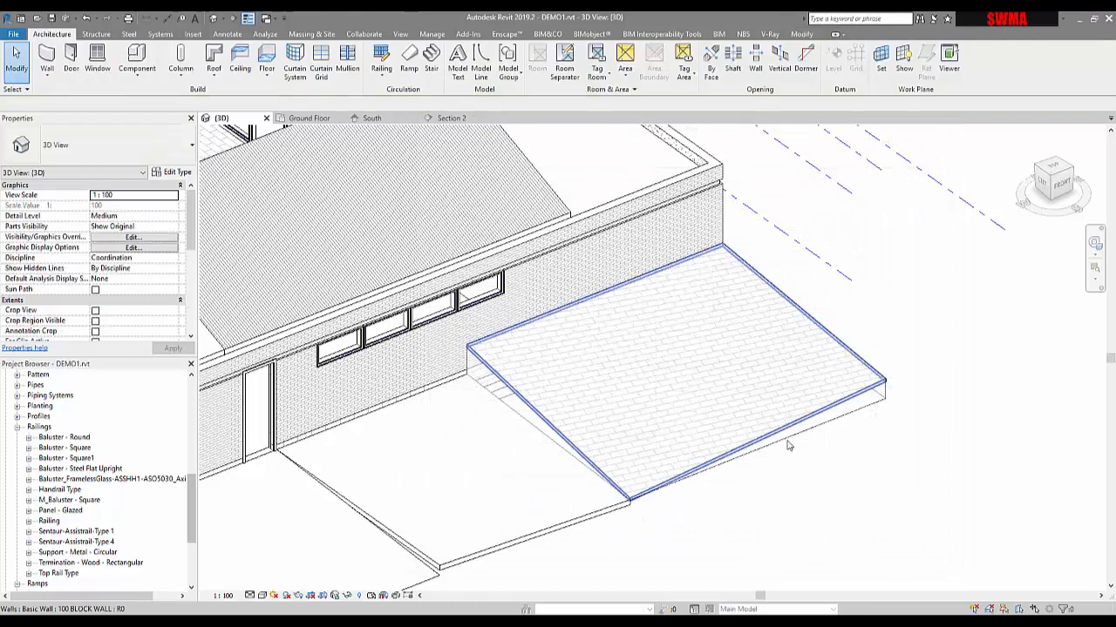
# Hide the mass in the 3D view, leaving only the block wall as the sloped surface
pyautogui.click(885, 397)
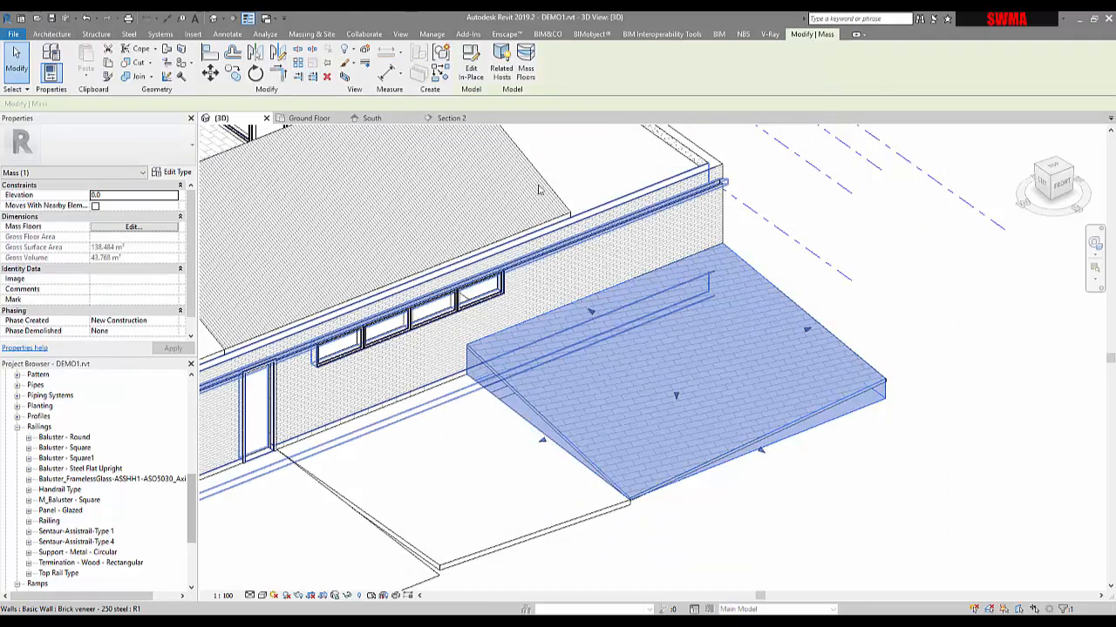
pyautogui.rightClick(849, 416)
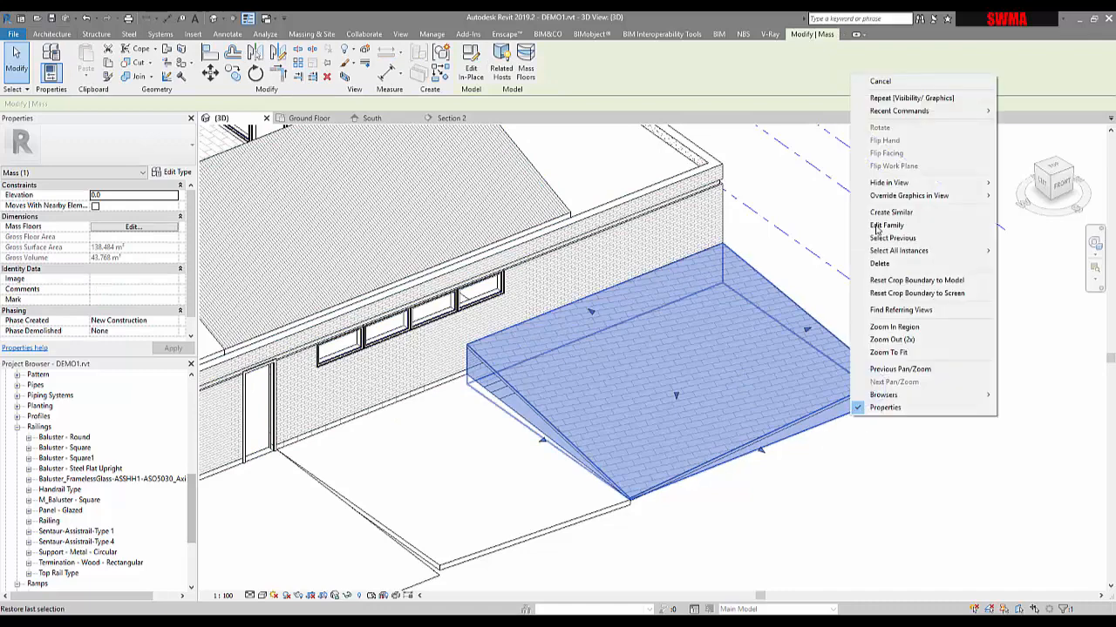
pyautogui.moveTo(911, 189)
pyautogui.click(1042, 187)
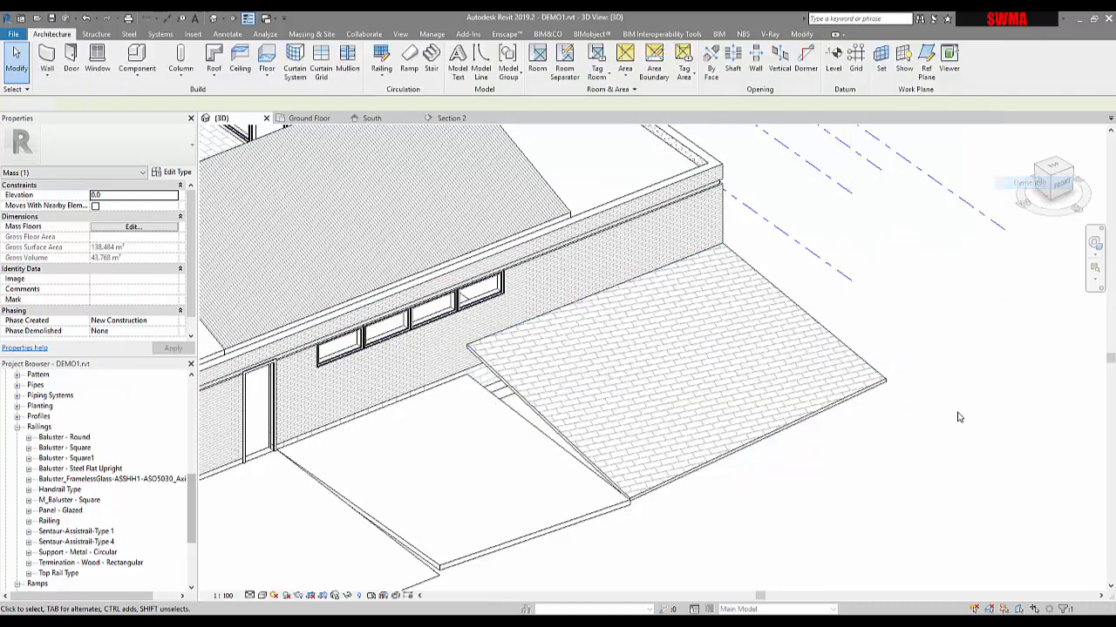
# Set the 3D view to the Realistic visual style and the Fine detail level
pyautogui.click(756, 436)
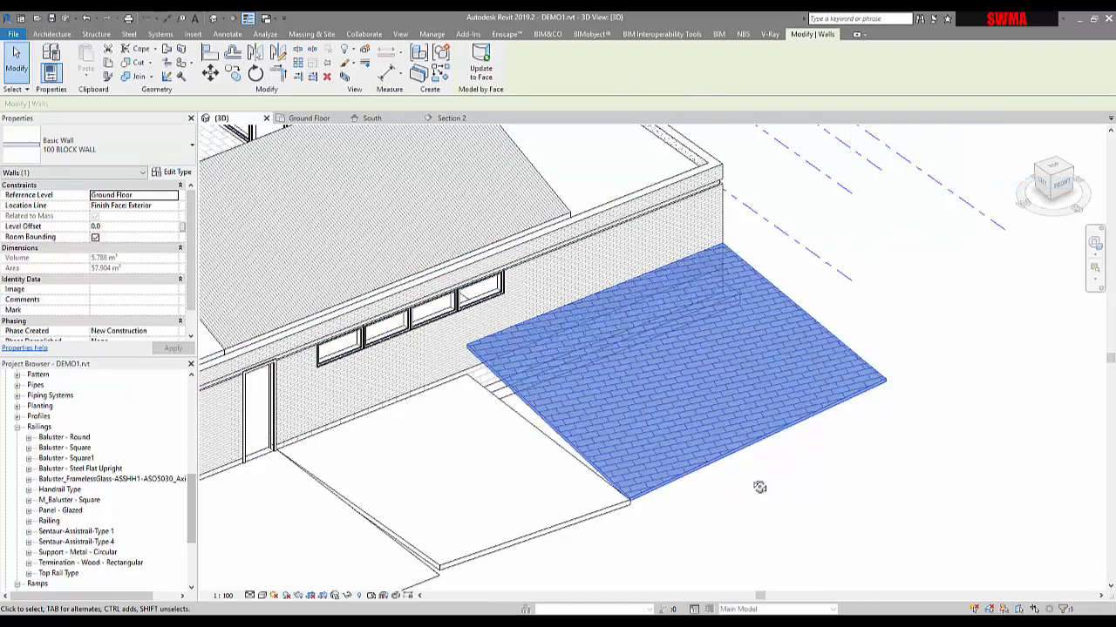
pyautogui.keyDown('shift'); pyautogui.moveTo(780, 477); pyautogui.dragTo(802, 472, button='middle'); pyautogui.keyUp('shift')
pyautogui.scroll(-1, 797, 480)
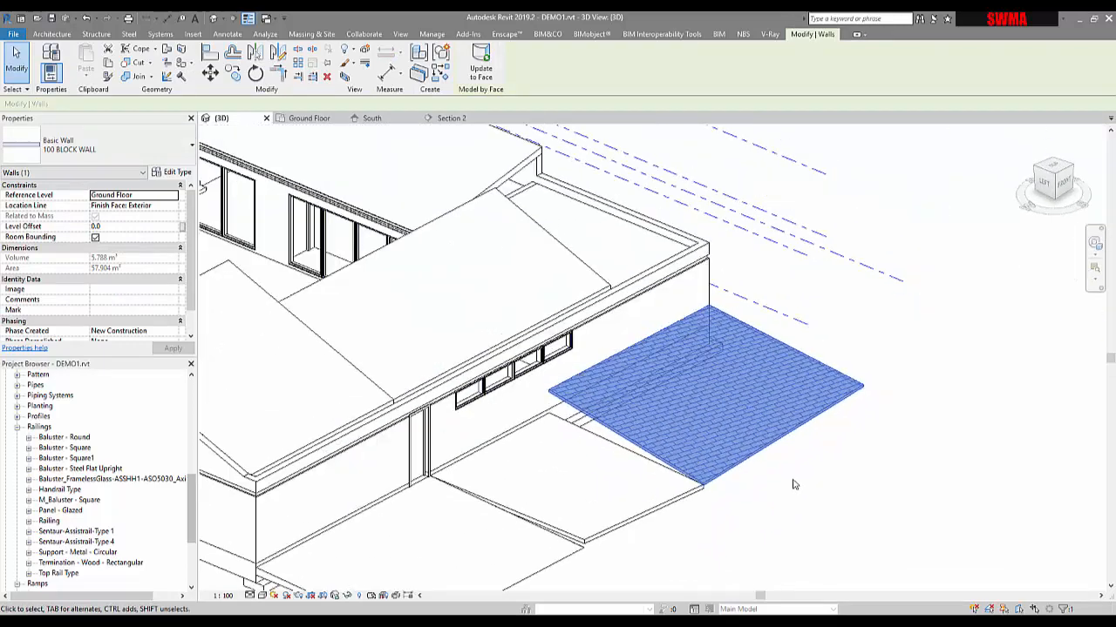
pyautogui.moveTo(795, 518); pyautogui.dragTo(838, 444, button='middle')
pyautogui.click(837, 443)
pyautogui.click(740, 350)
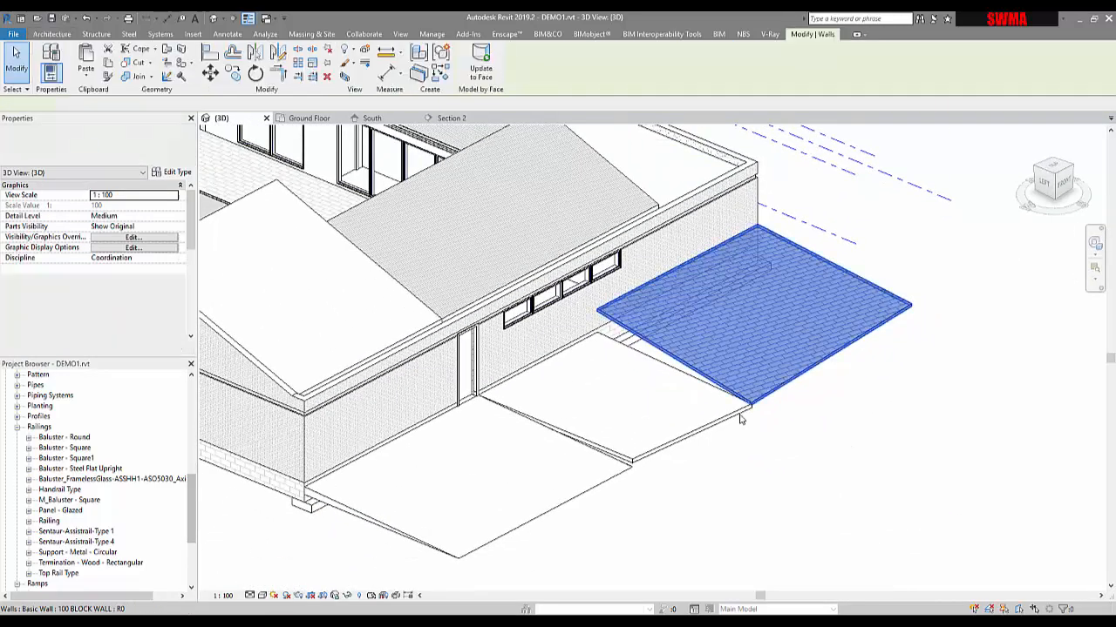
pyautogui.click(260, 595)
pyautogui.click(283, 568)
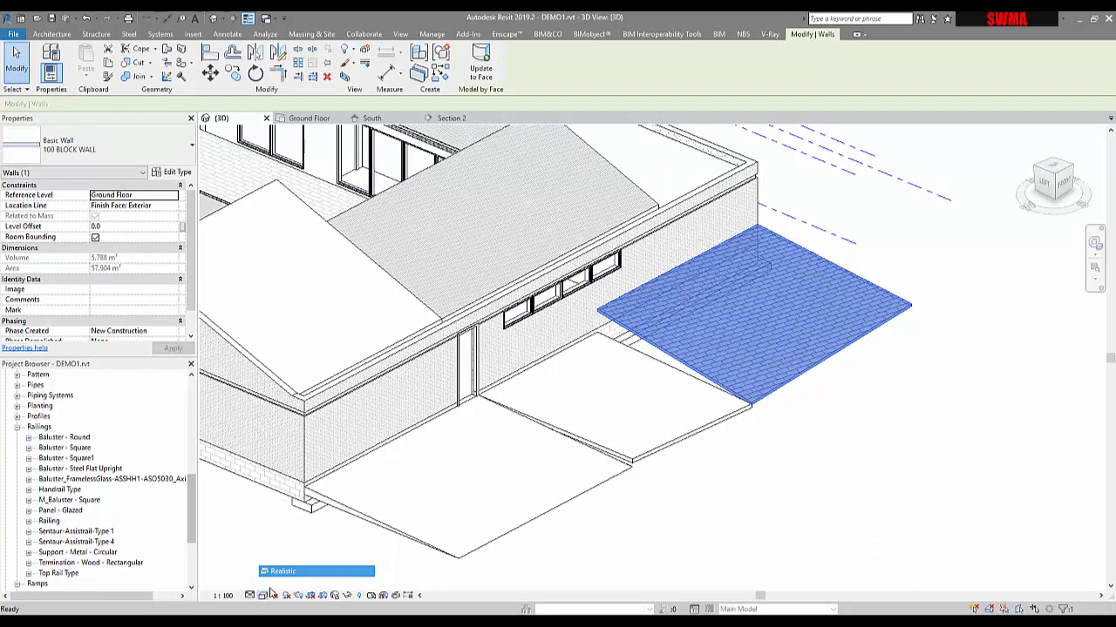
pyautogui.click(249, 597)
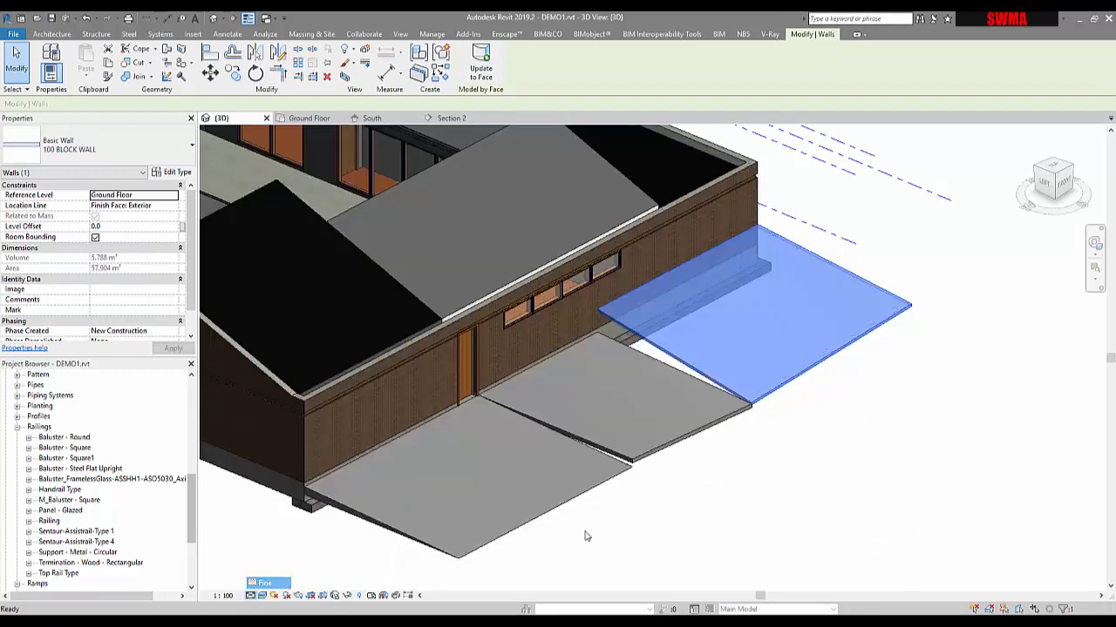
pyautogui.click(777, 518)
# Examine and compare the ramp, the sloped floor and the sloped block wall along the building's side
pyautogui.keyDown('shift'); pyautogui.moveTo(826, 447); pyautogui.dragTo(752, 473, button='middle'); pyautogui.keyUp('shift')
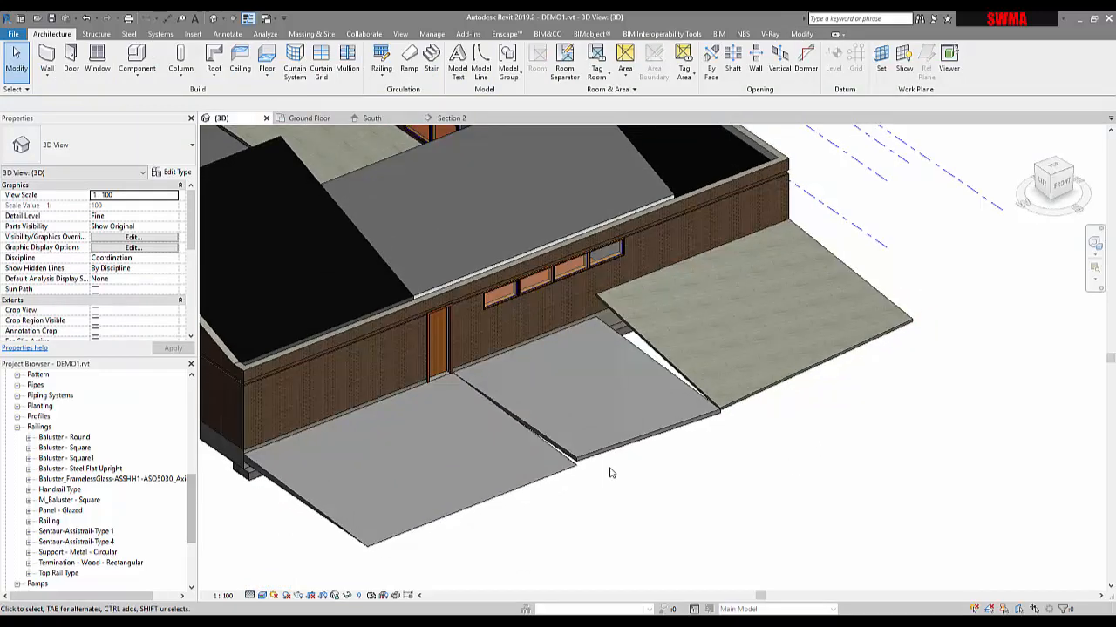
pyautogui.click(513, 482)
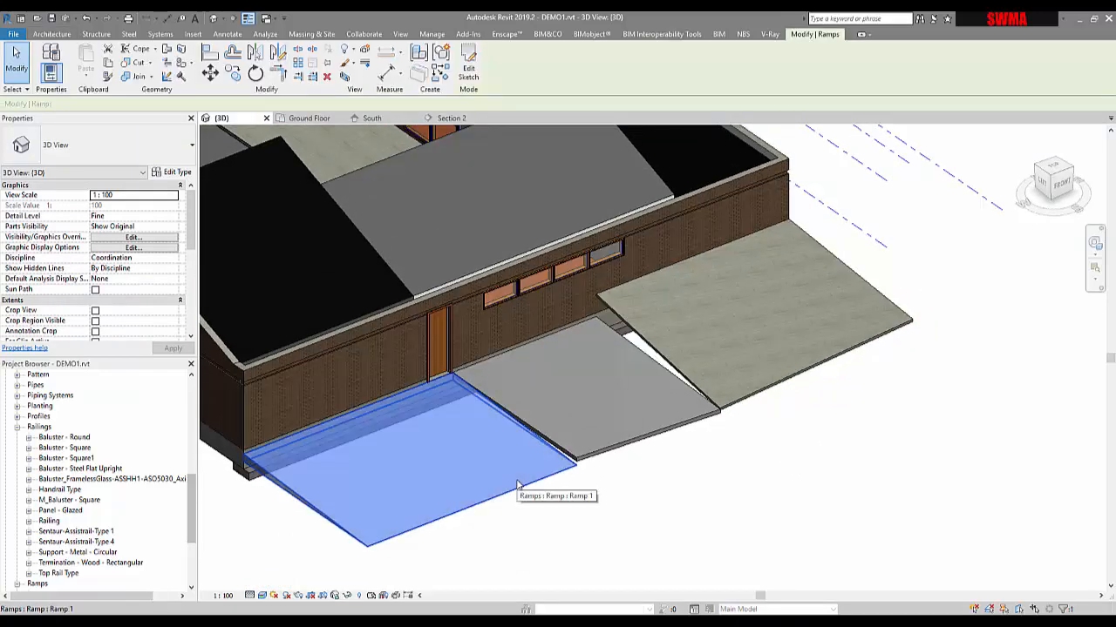
pyautogui.click(576, 460)
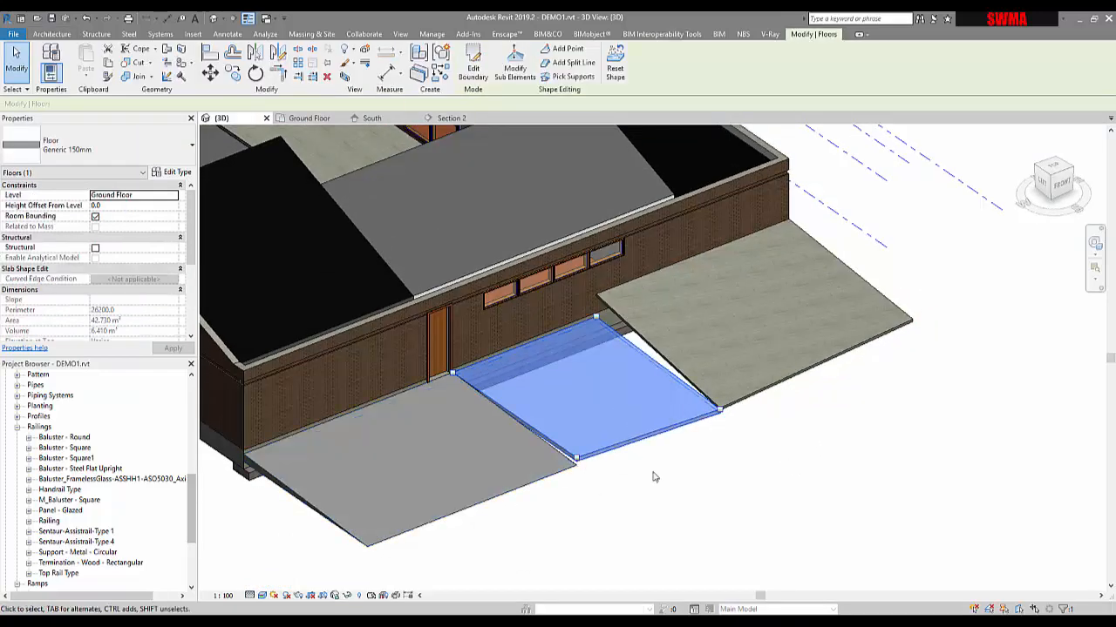
pyautogui.click(671, 477)
pyautogui.scroll(5, 706, 505)
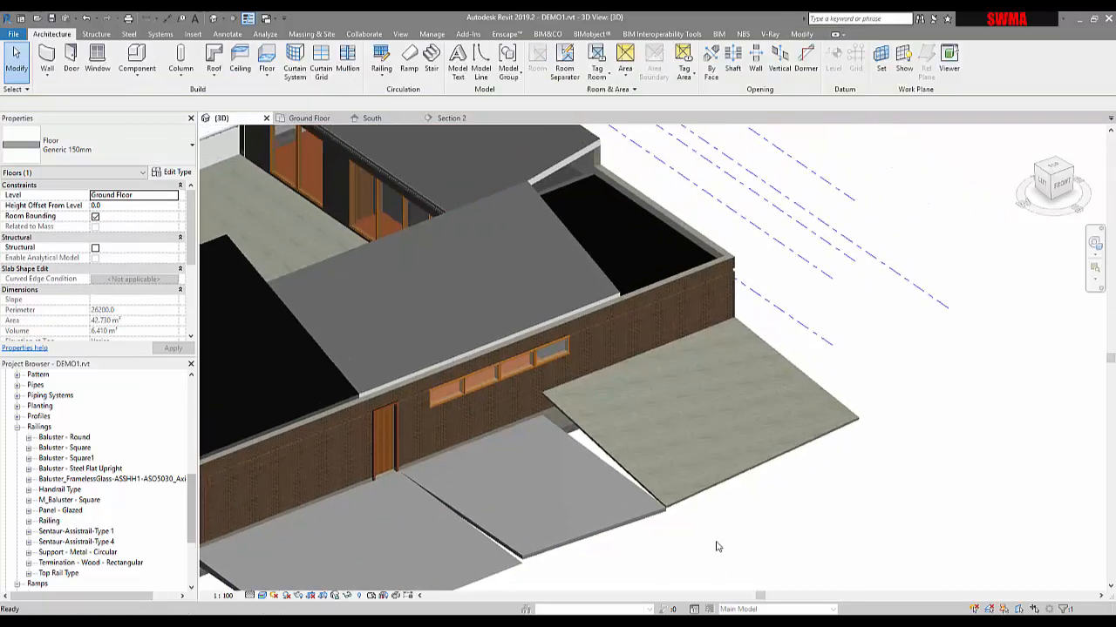
pyautogui.click(693, 473)
pyautogui.keyDown('shift'); pyautogui.moveTo(747, 546); pyautogui.dragTo(825, 489, button='middle'); pyautogui.keyUp('shift')
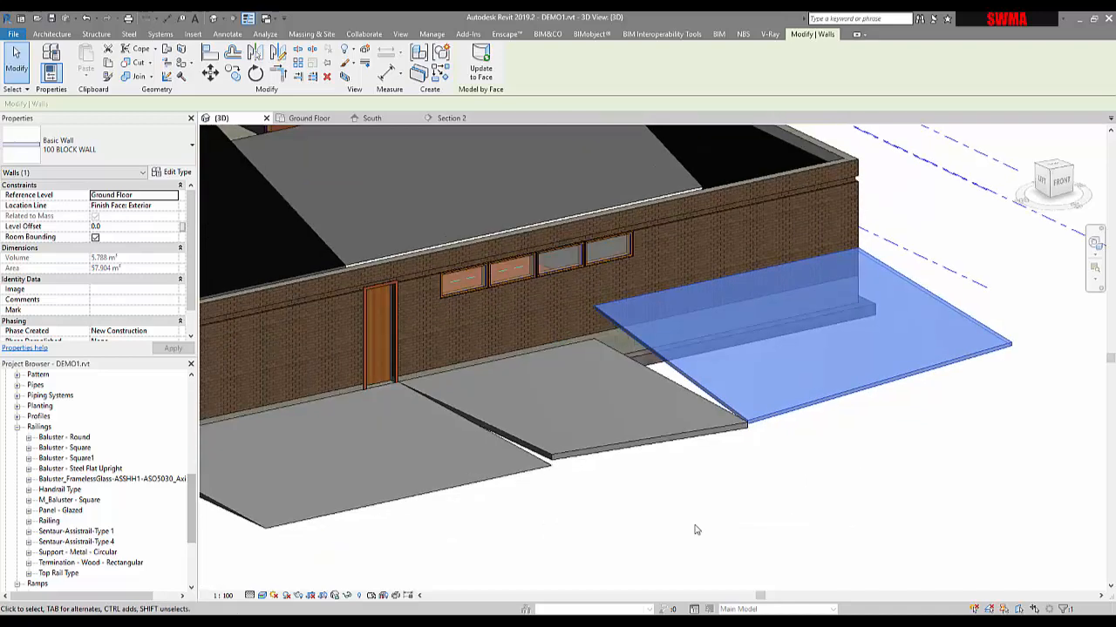
pyautogui.moveTo(695, 530); pyautogui.dragTo(740, 524, button='middle')
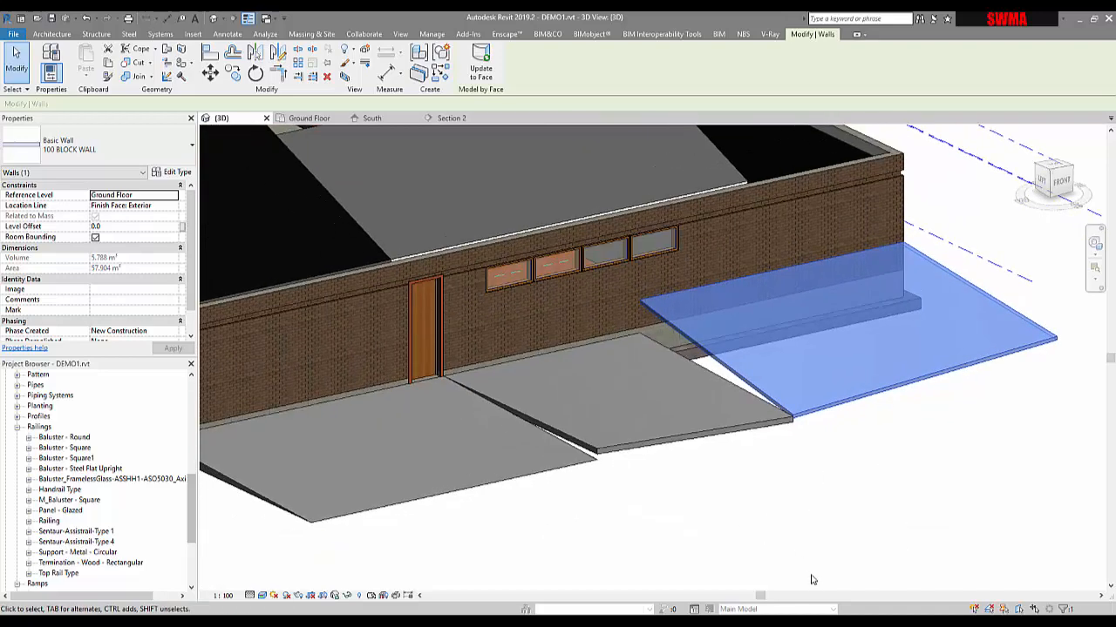